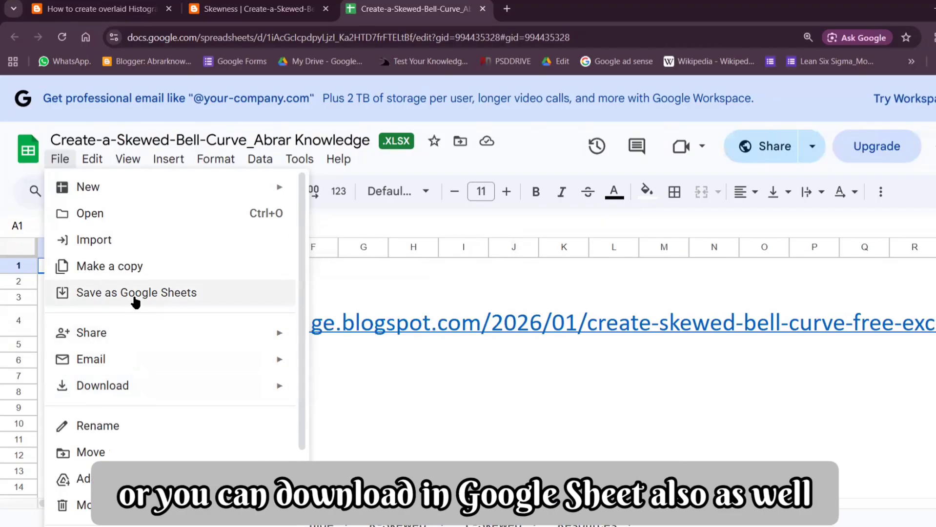
Return to the skewness blog post and review its download links and skewed distribution sections
{"action": "left_click", "coordinate": [232, 14]}
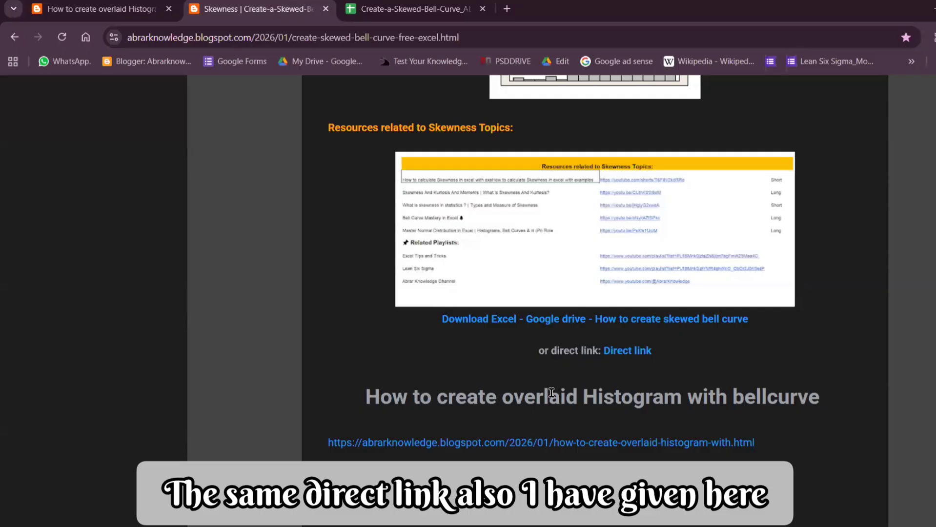
{"action": "scroll", "coordinate": [553, 396], "scroll_direction": "down", "scroll_amount": 3}
{"action": "scroll", "coordinate": [553, 403], "scroll_direction": "up", "scroll_amount": 4}
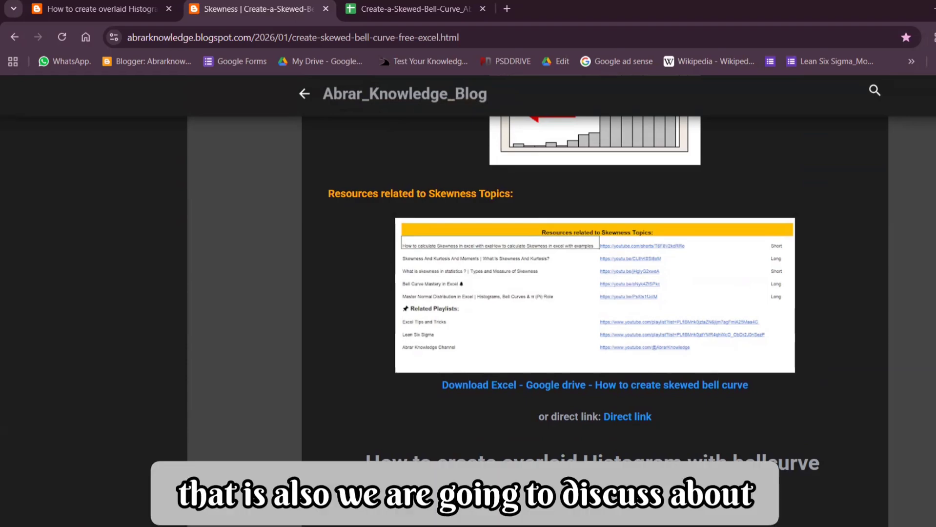
{"action": "scroll", "coordinate": [569, 451], "scroll_direction": "up", "scroll_amount": 12}
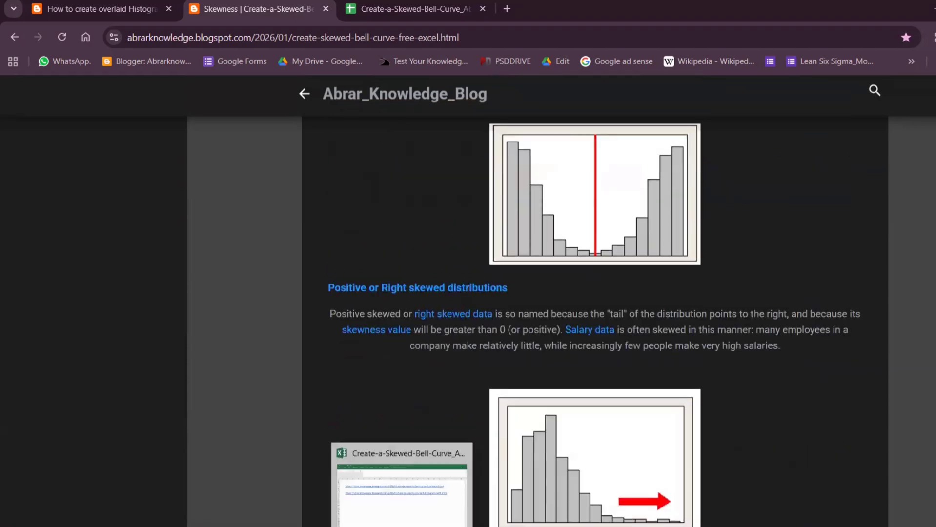
Switch to the Create-a-Skewed-Bell-Curve workbook in Excel, open the R-Skewed sheet and review the Torque column
{"action": "left_click", "coordinate": [400, 483]}
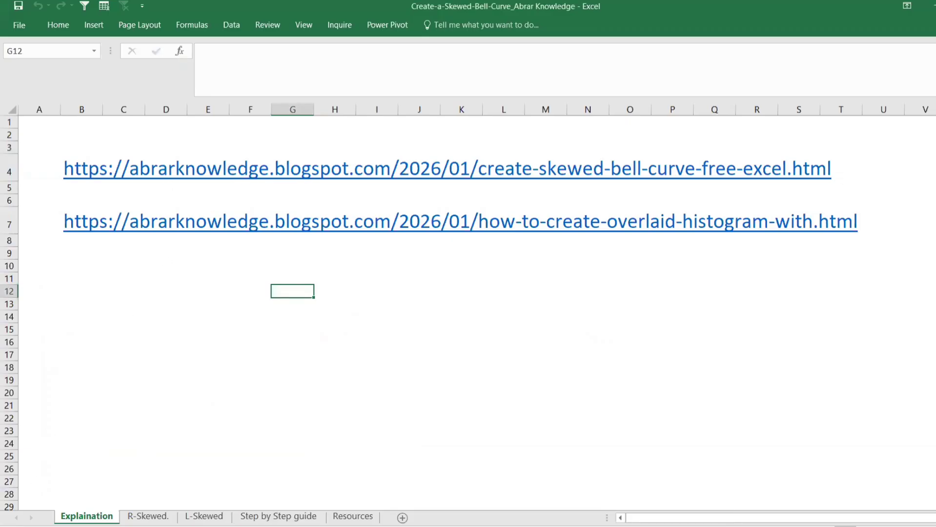
{"action": "left_click", "coordinate": [140, 516]}
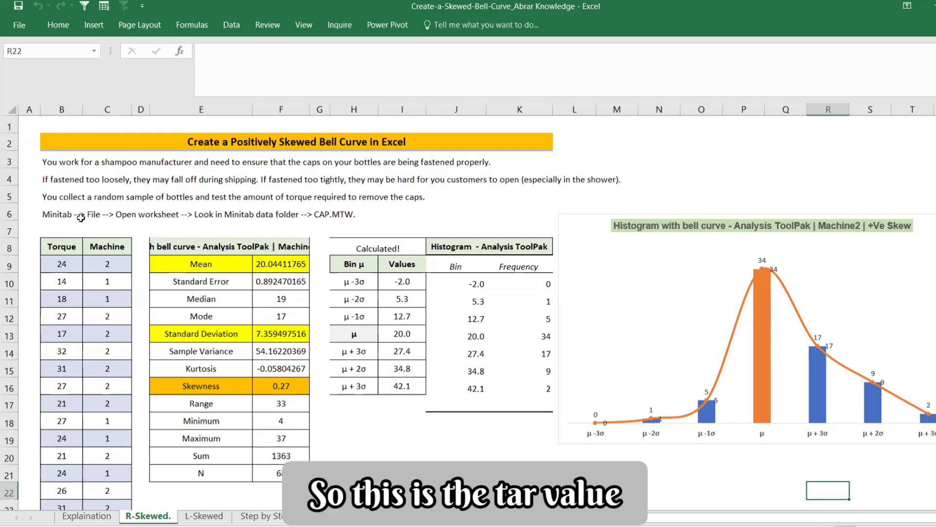
{"action": "left_click_drag", "start_coordinate": [73, 266], "coordinate": [84, 461]}
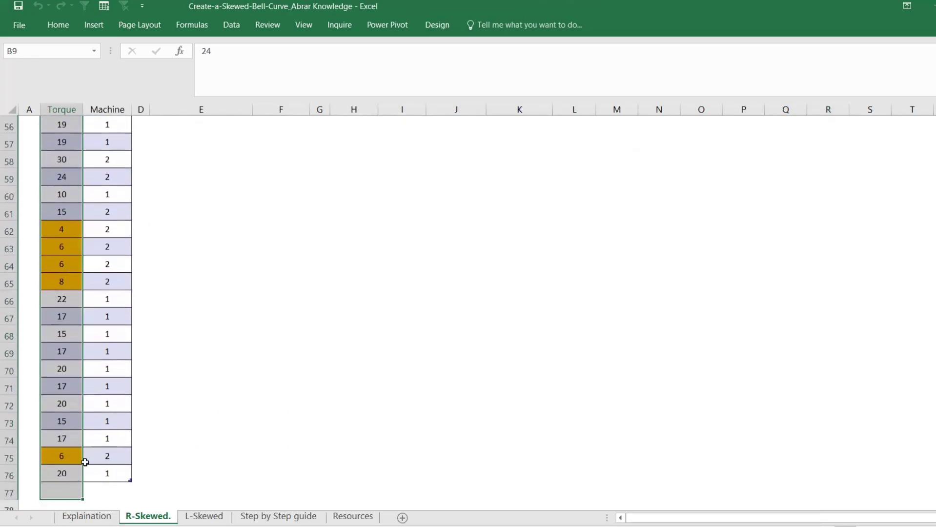
{"action": "scroll", "coordinate": [134, 325], "scroll_direction": "up", "scroll_amount": 5}
{"action": "scroll", "coordinate": [134, 325], "scroll_direction": "up", "scroll_amount": 13}
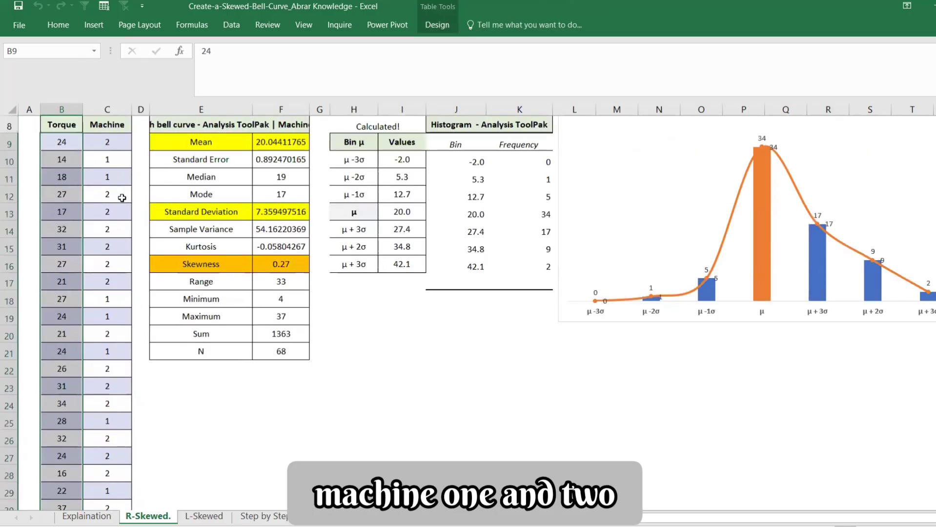
Examine the Machine column and the full Torque and Machine data table from its headers down
{"action": "left_click_drag", "start_coordinate": [108, 264], "coordinate": [107, 371]}
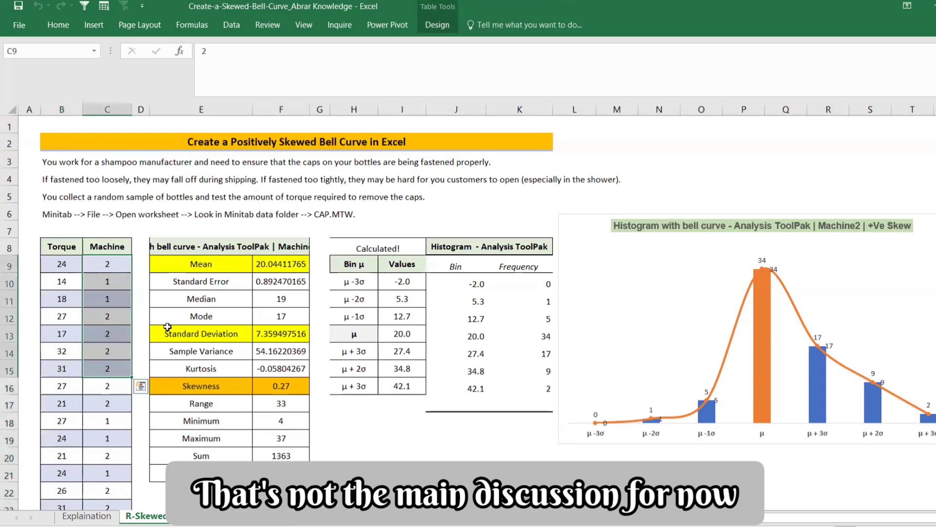
{"action": "left_click", "coordinate": [236, 261]}
{"action": "left_click_drag", "start_coordinate": [61, 246], "coordinate": [107, 508]}
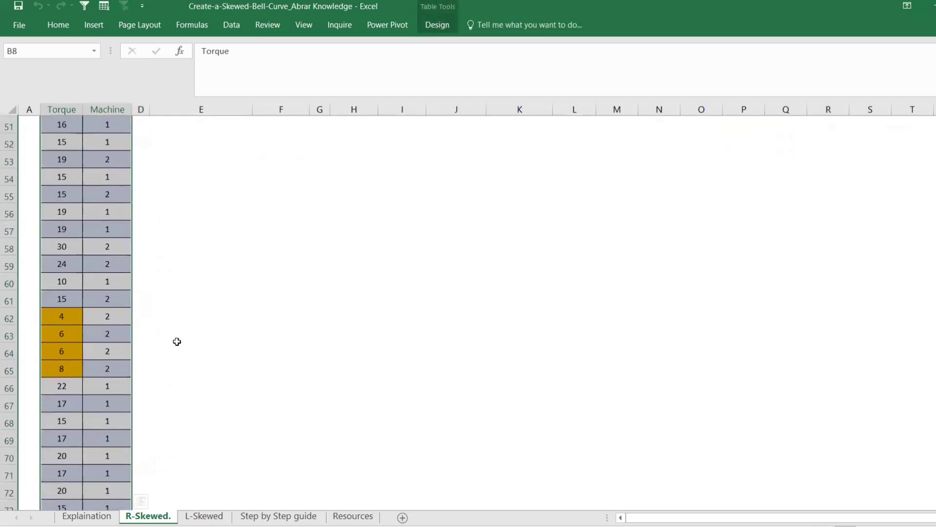
{"action": "scroll", "coordinate": [181, 337], "scroll_direction": "up", "scroll_amount": 11}
{"action": "scroll", "coordinate": [184, 318], "scroll_direction": "up", "scroll_amount": 6}
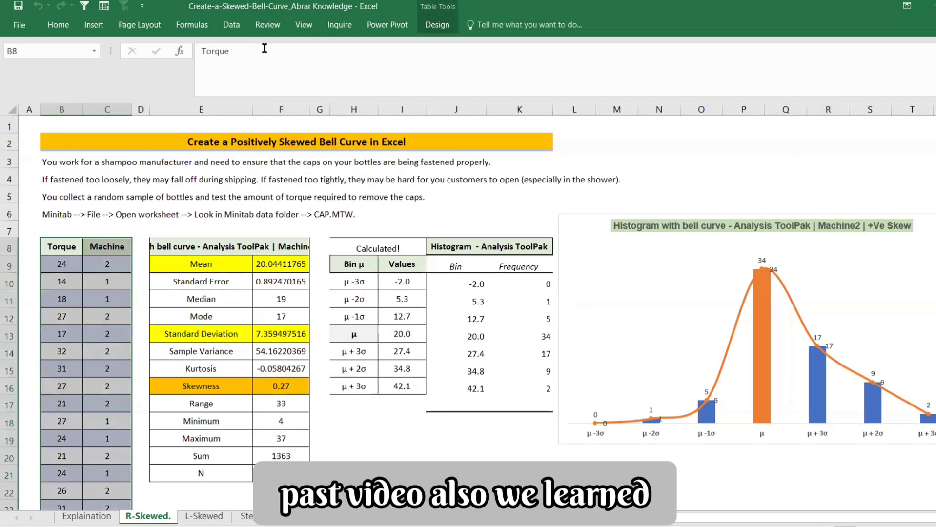
{"action": "left_click", "coordinate": [232, 25]}
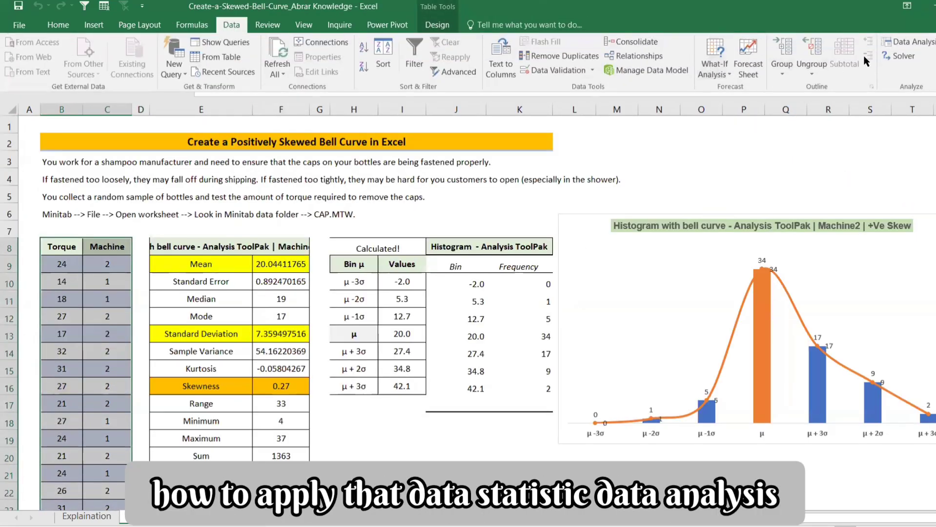
{"action": "left_click", "coordinate": [907, 42]}
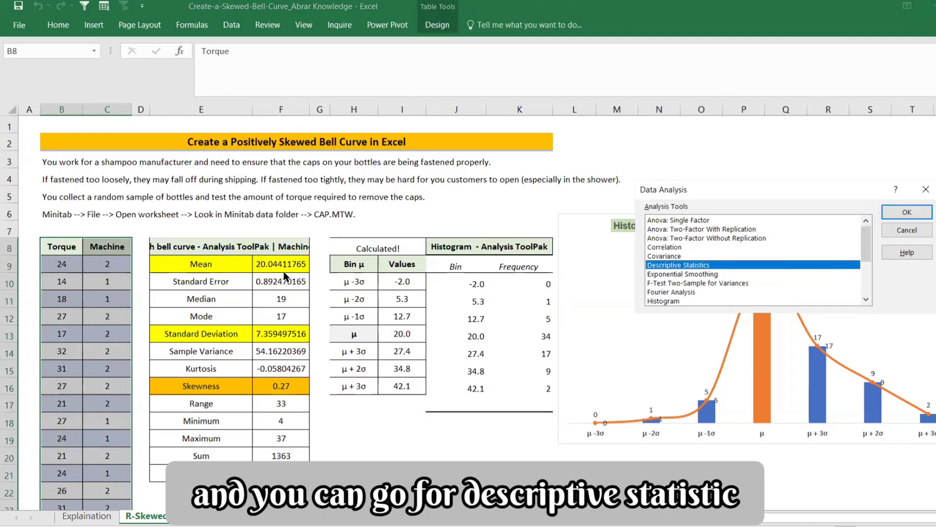
{"action": "left_click", "coordinate": [922, 190]}
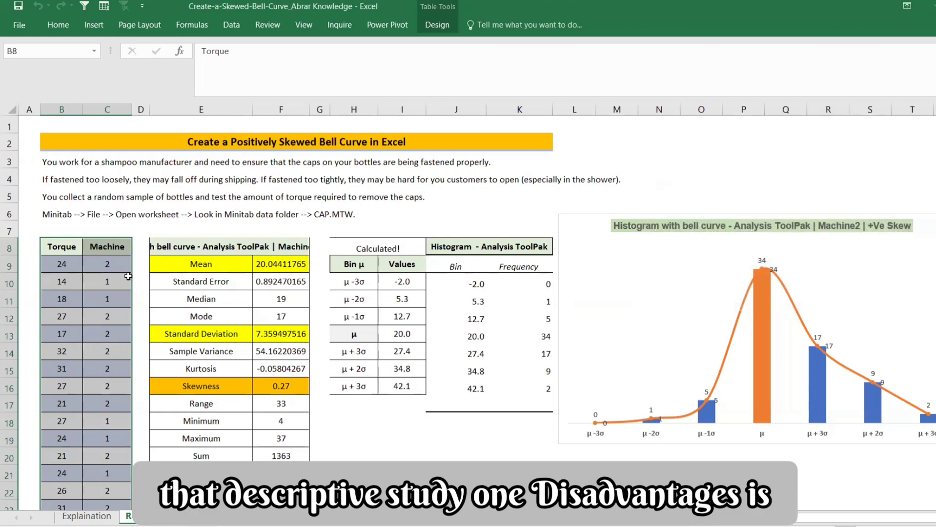
Review the mean, standard deviation and skewness entries in the statistics table and make the skewness value bold
{"action": "left_click_drag", "start_coordinate": [257, 266], "coordinate": [280, 472]}
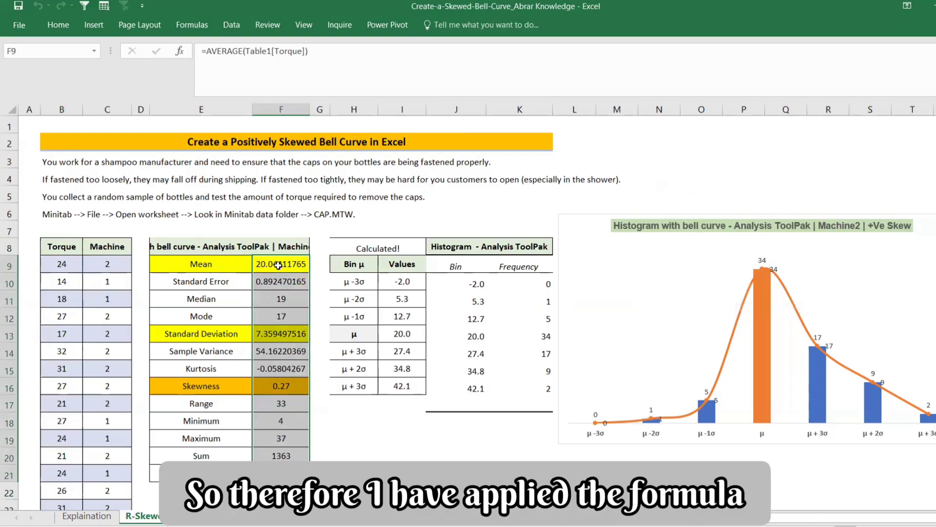
{"action": "left_click", "coordinate": [277, 257]}
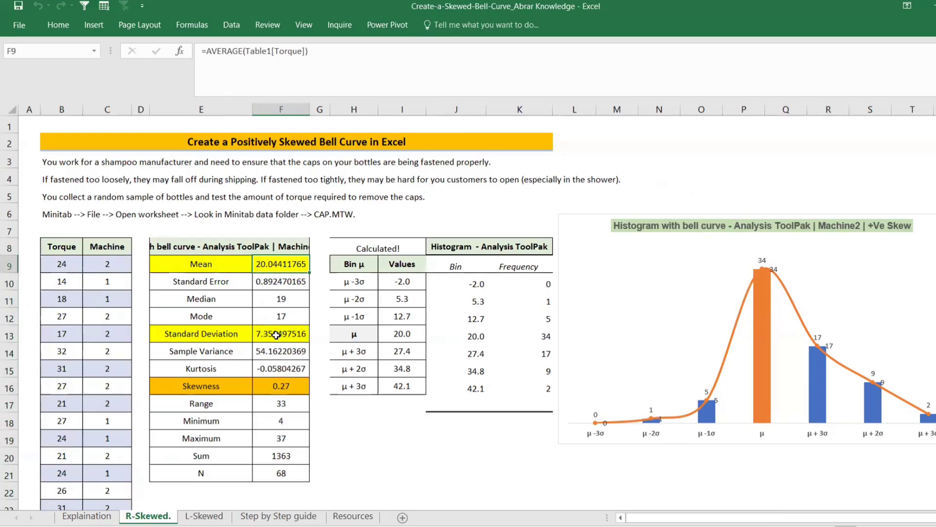
{"action": "left_click", "coordinate": [227, 264]}
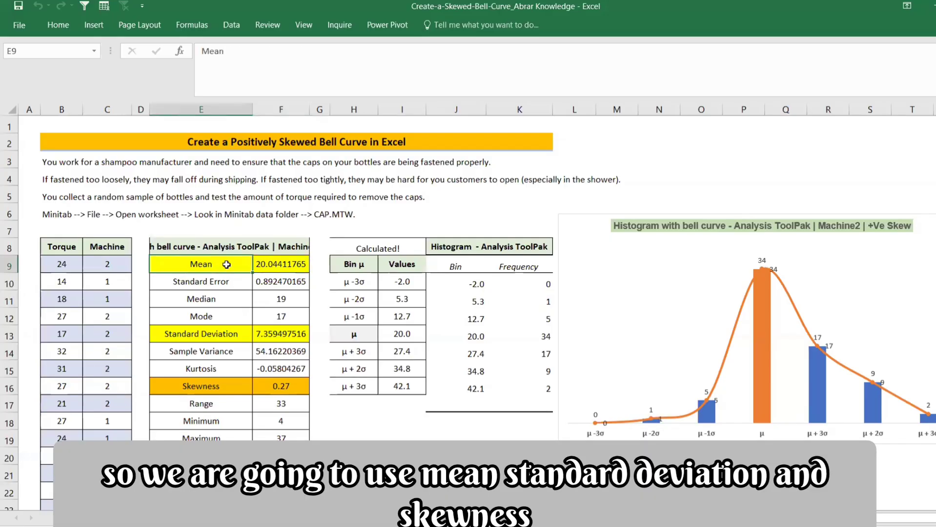
{"action": "left_click", "coordinate": [214, 338]}
{"action": "left_click", "coordinate": [211, 389]}
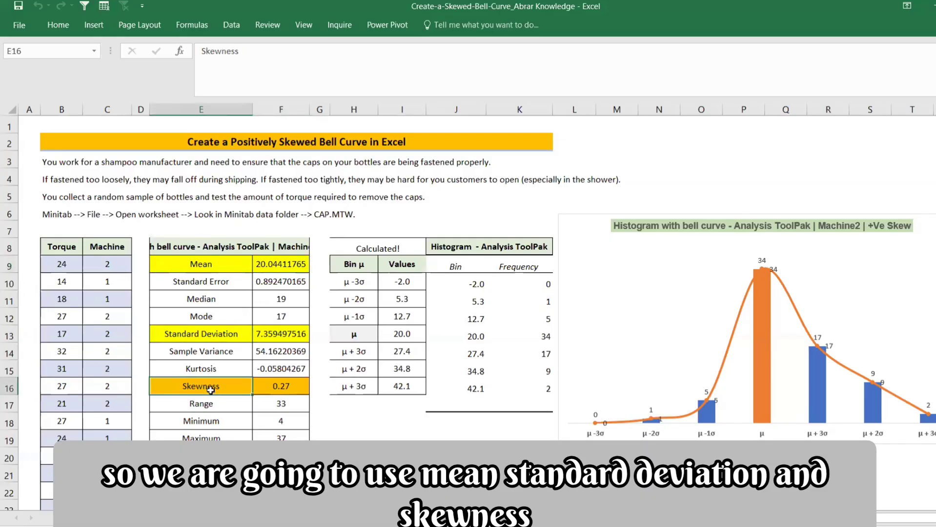
{"action": "left_click", "coordinate": [285, 389]}
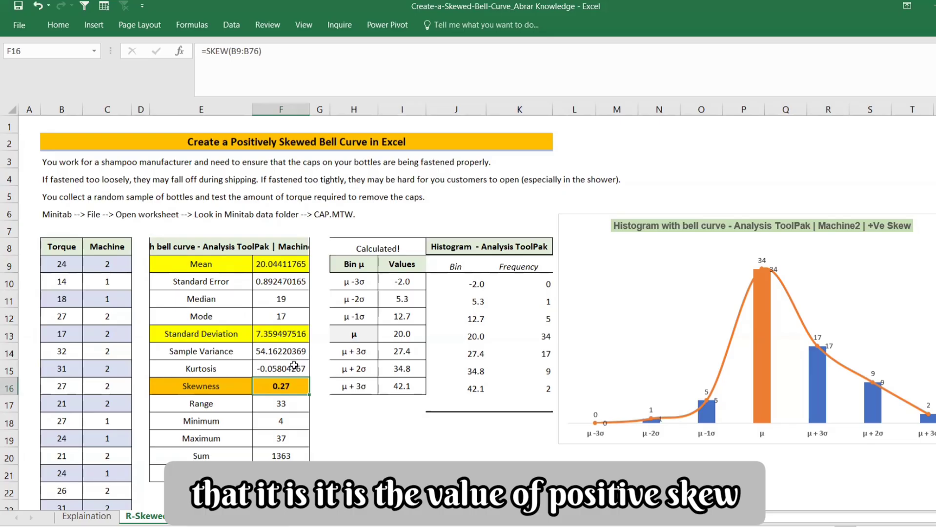
Examine the calculated bin table's mean and plus/minus sigma formulas and the first bin of the histogram output
{"action": "left_click", "coordinate": [360, 279]}
{"action": "left_click", "coordinate": [343, 333]}
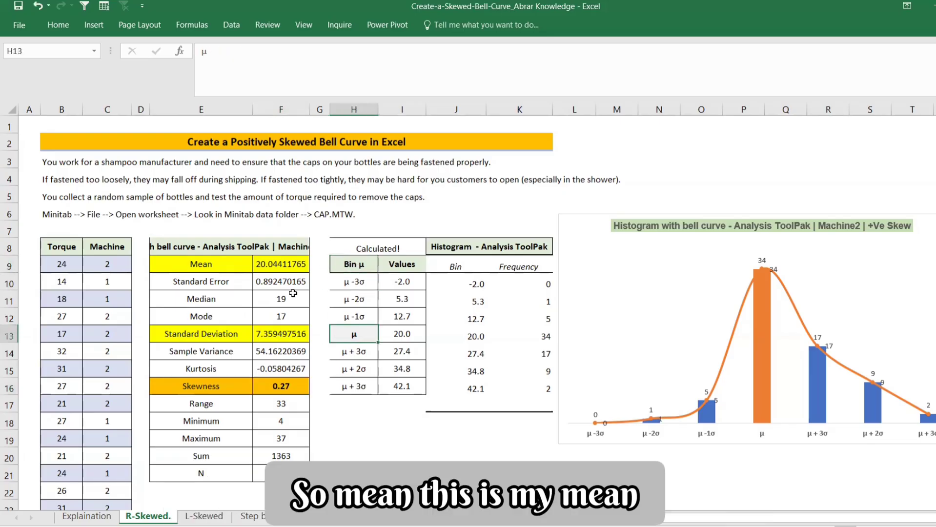
{"action": "left_click", "coordinate": [423, 337]}
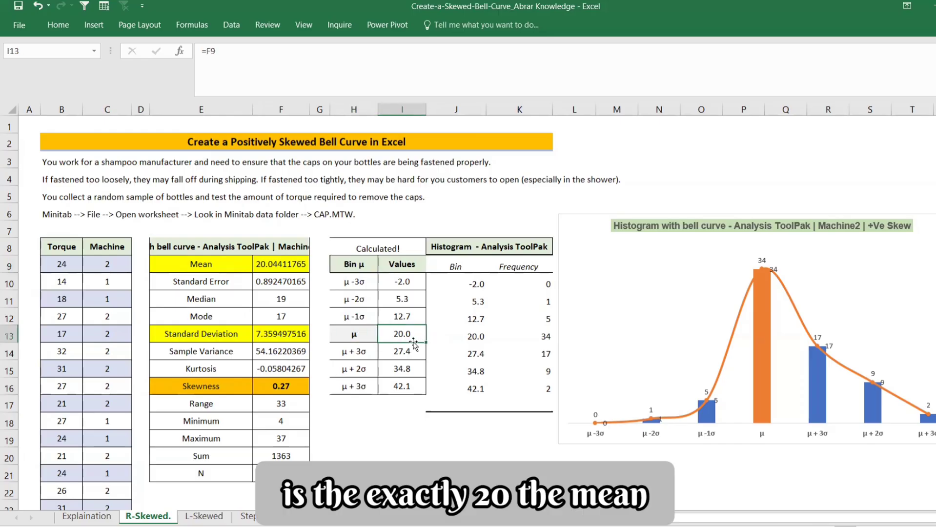
{"action": "left_click", "coordinate": [400, 316]}
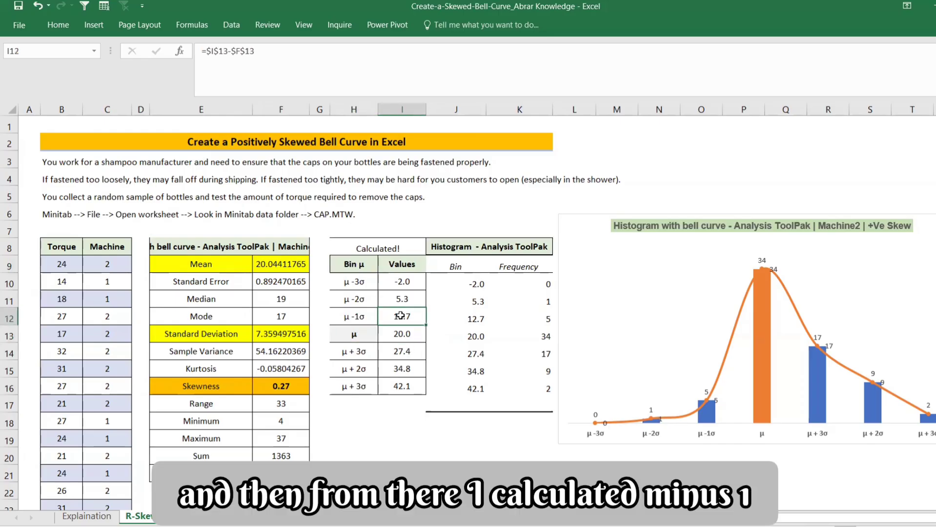
{"action": "left_click", "coordinate": [399, 299]}
{"action": "left_click", "coordinate": [402, 282]}
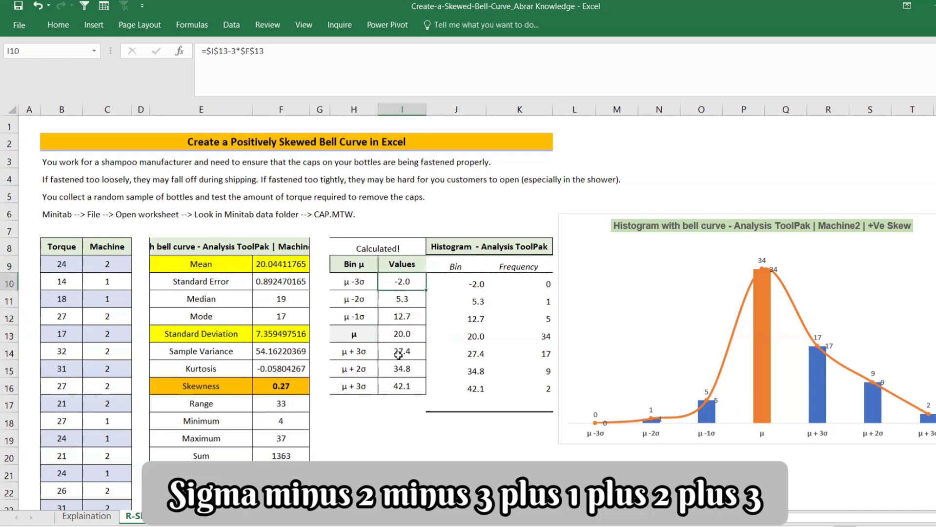
{"action": "left_click", "coordinate": [397, 354]}
{"action": "left_click_drag", "start_coordinate": [354, 267], "coordinate": [401, 388]}
{"action": "left_click", "coordinate": [465, 284]}
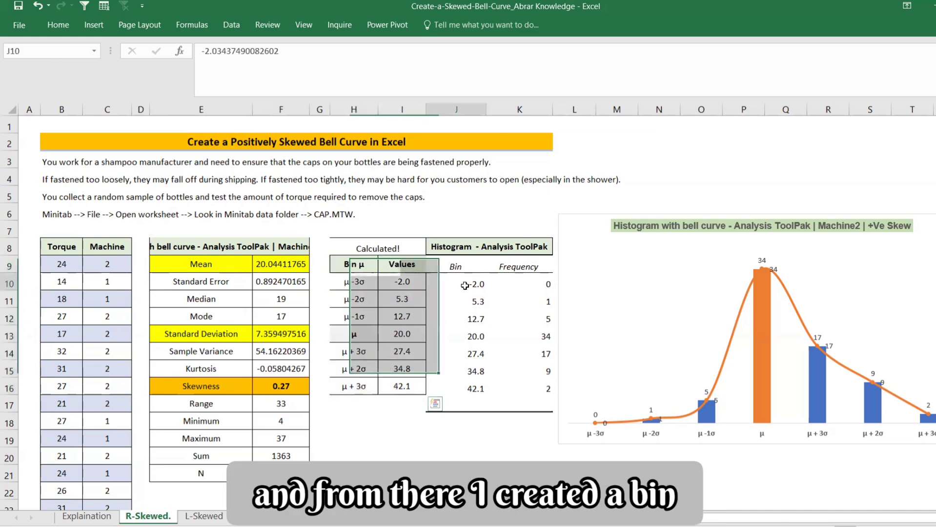
Delete the histogram with bell curve chart and clear the Bin and Frequency output in J9:K16
{"action": "left_click", "coordinate": [581, 444]}
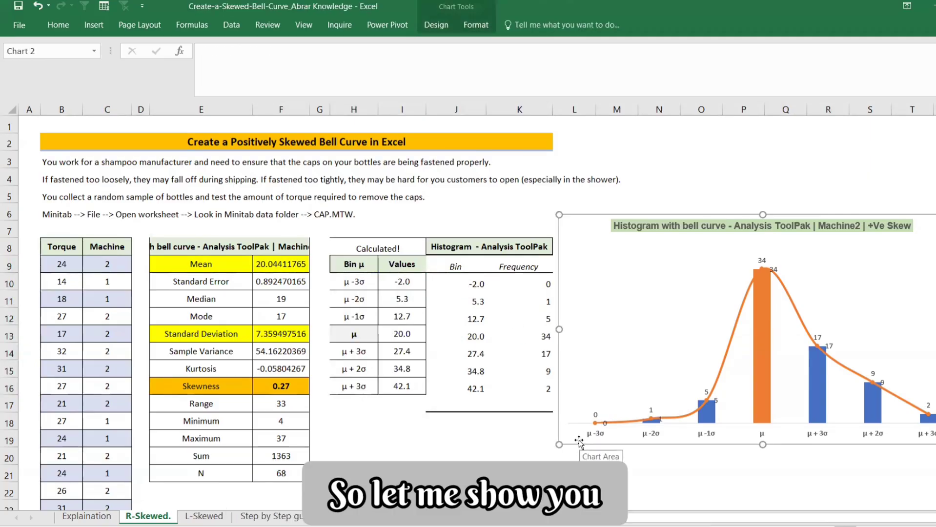
{"action": "key", "text": "Delete"}
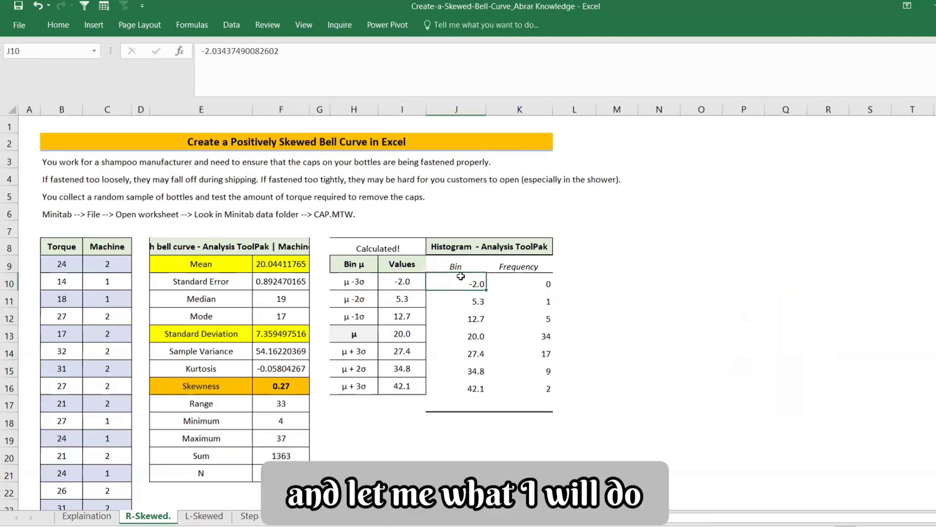
{"action": "key", "text": "ctrl+z"}
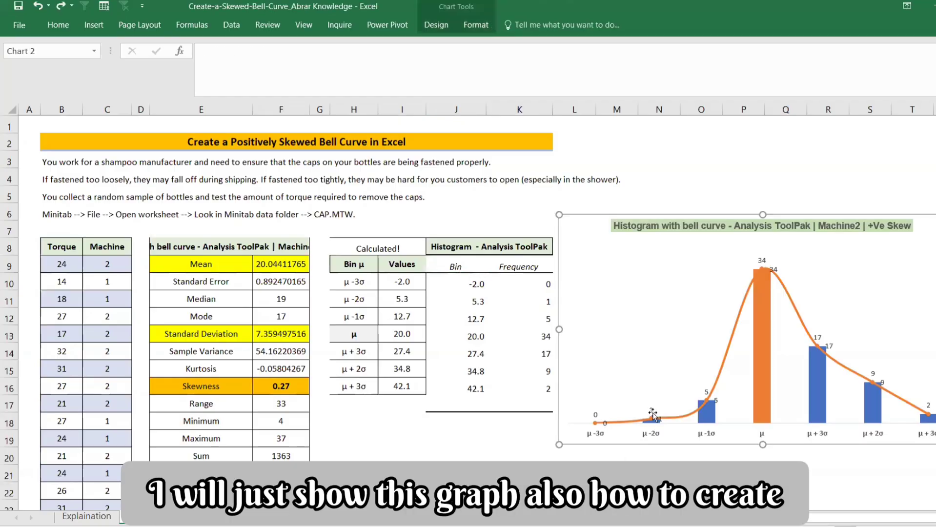
{"action": "key", "text": "Delete"}
{"action": "left_click_drag", "start_coordinate": [459, 267], "coordinate": [524, 383]}
{"action": "key", "text": "Delete"}
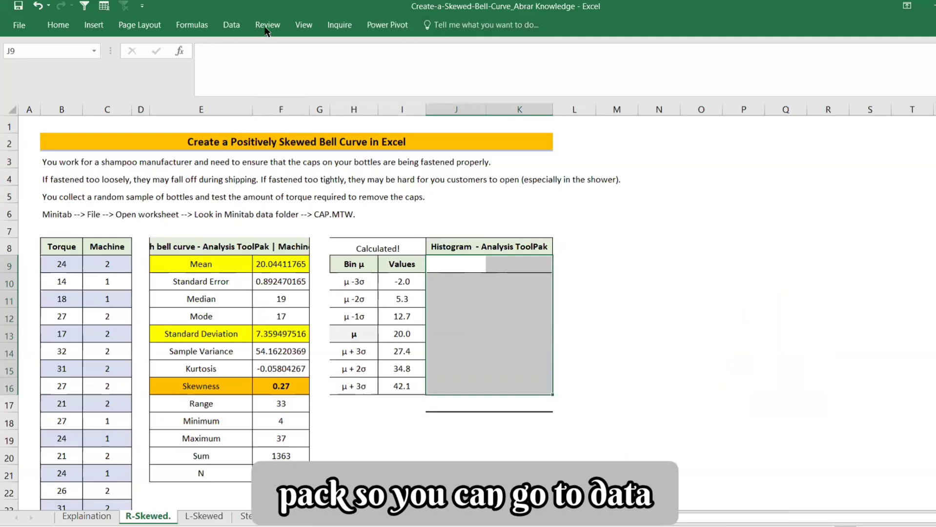
Start the Histogram tool from Data Analysis with H9:H16 as its input range
{"action": "left_click", "coordinate": [231, 25]}
{"action": "left_click", "coordinate": [890, 37]}
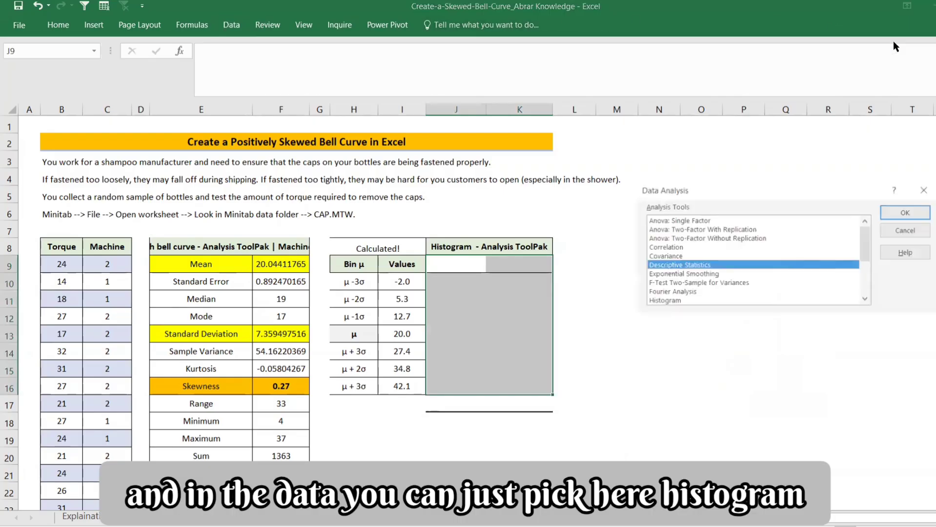
{"action": "left_click", "coordinate": [666, 301]}
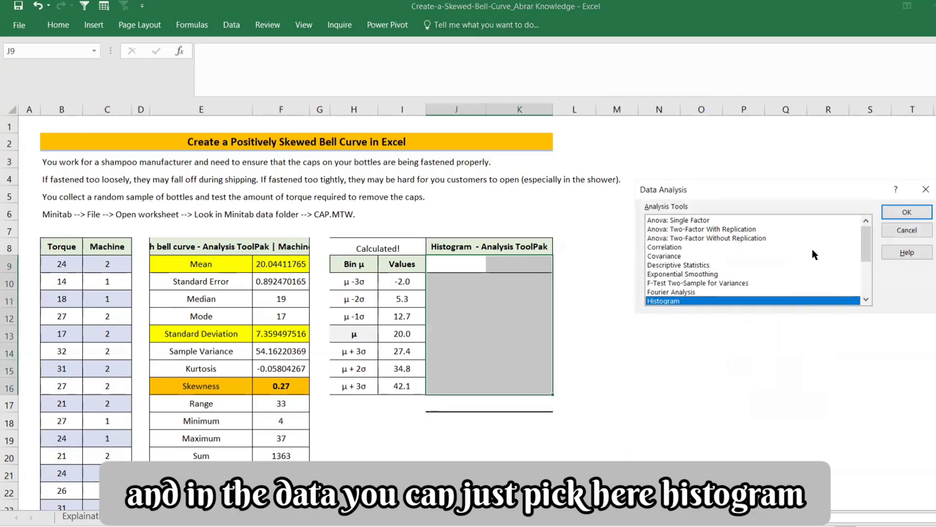
{"action": "left_click", "coordinate": [893, 213]}
{"action": "left_click", "coordinate": [850, 185]}
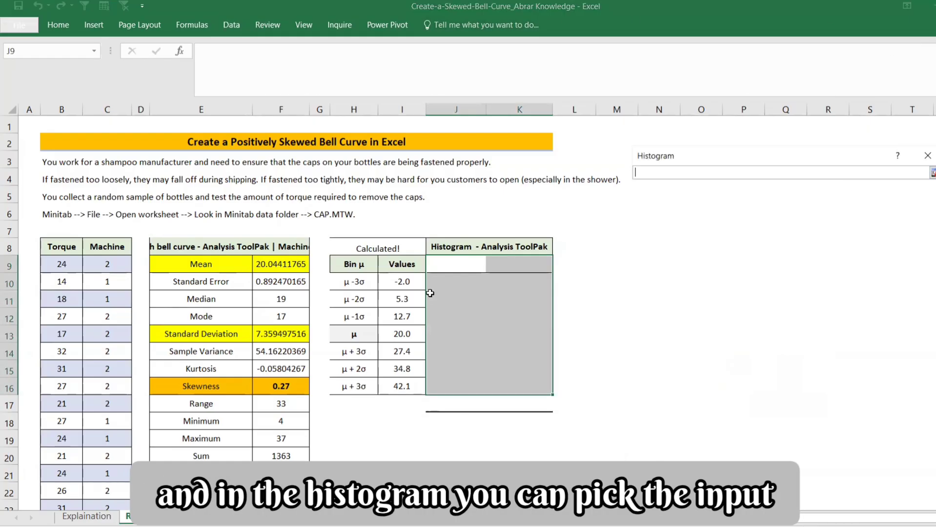
{"action": "left_click_drag", "start_coordinate": [355, 266], "coordinate": [365, 385]}
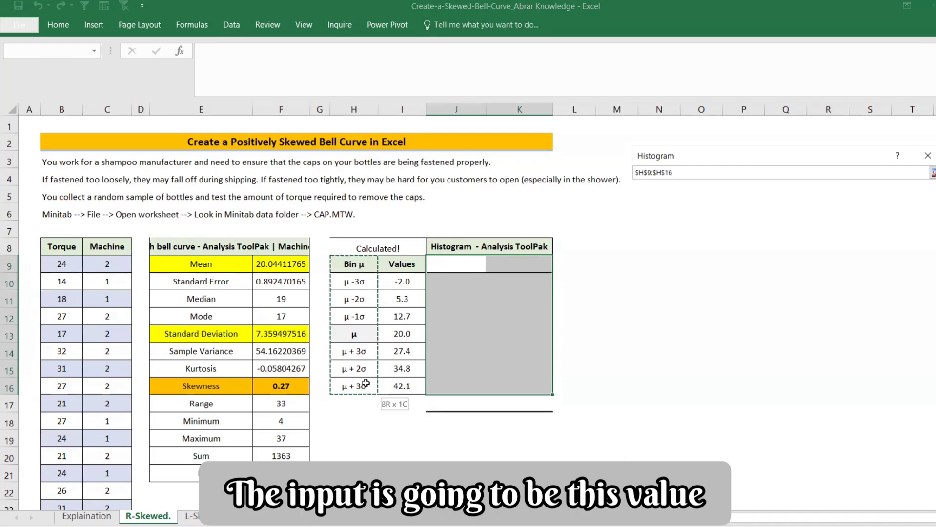
{"action": "key", "text": "Return"}
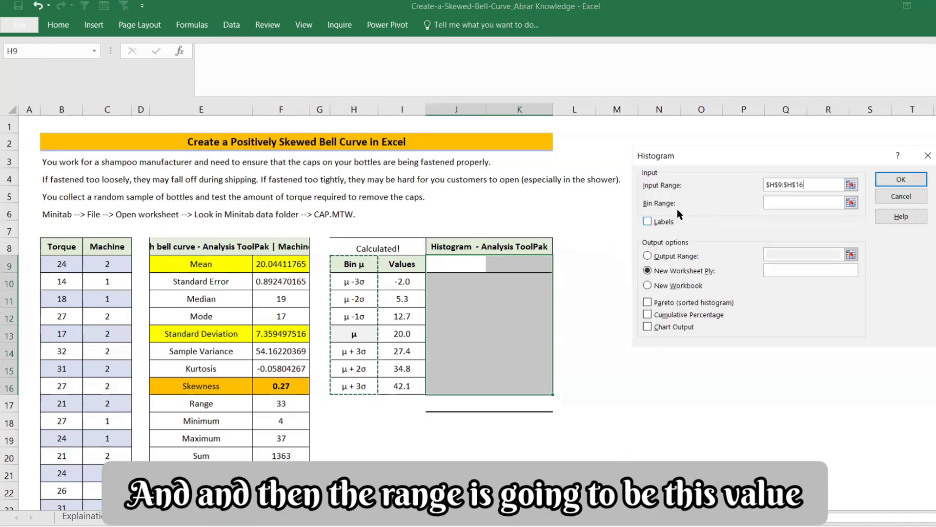
Set the histogram's bin range to I9:I16 and mark the ranges as including labels
{"action": "left_click", "coordinate": [850, 202]}
{"action": "left_click_drag", "start_coordinate": [396, 263], "coordinate": [401, 386]}
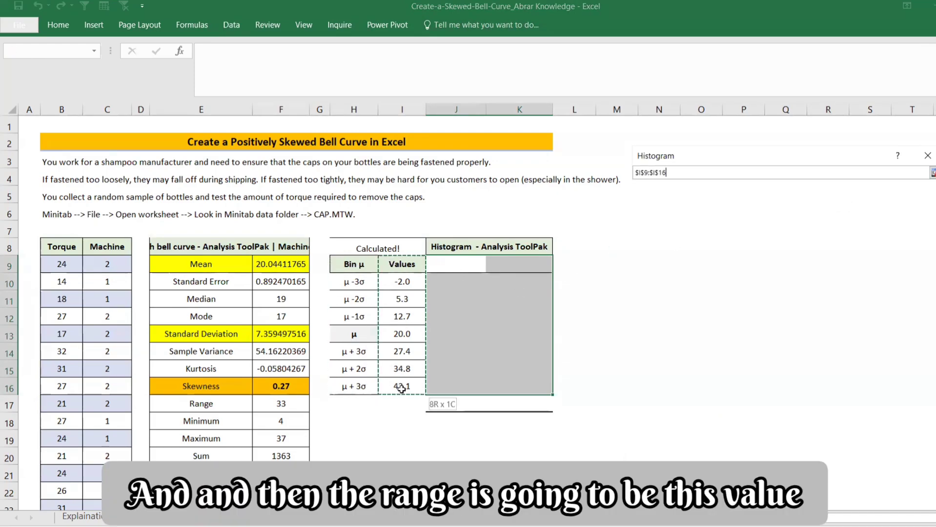
{"action": "key", "text": "Return"}
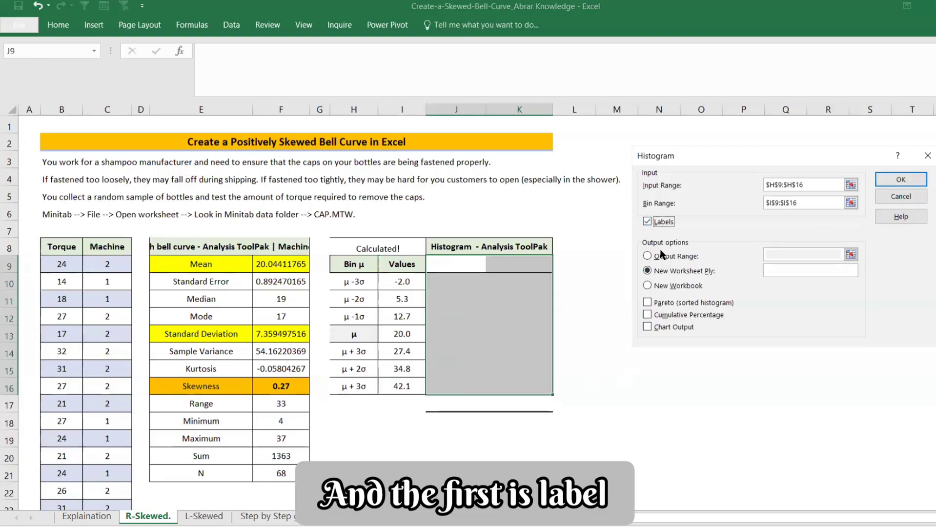
Set the histogram's output range to cell J9 and try to run the analysis
{"action": "left_click", "coordinate": [647, 256]}
{"action": "left_click", "coordinate": [851, 254]}
{"action": "left_click", "coordinate": [466, 264]}
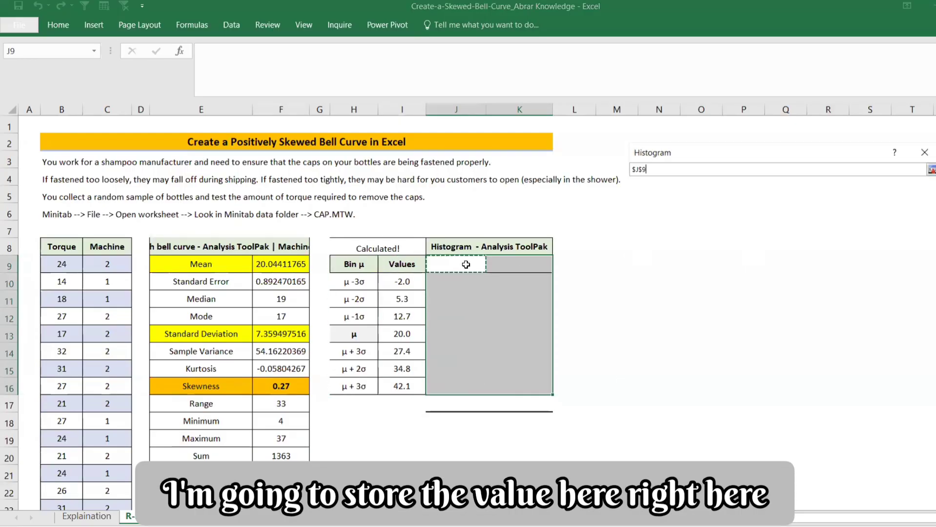
{"action": "key", "text": "Return"}
{"action": "left_click", "coordinate": [888, 172]}
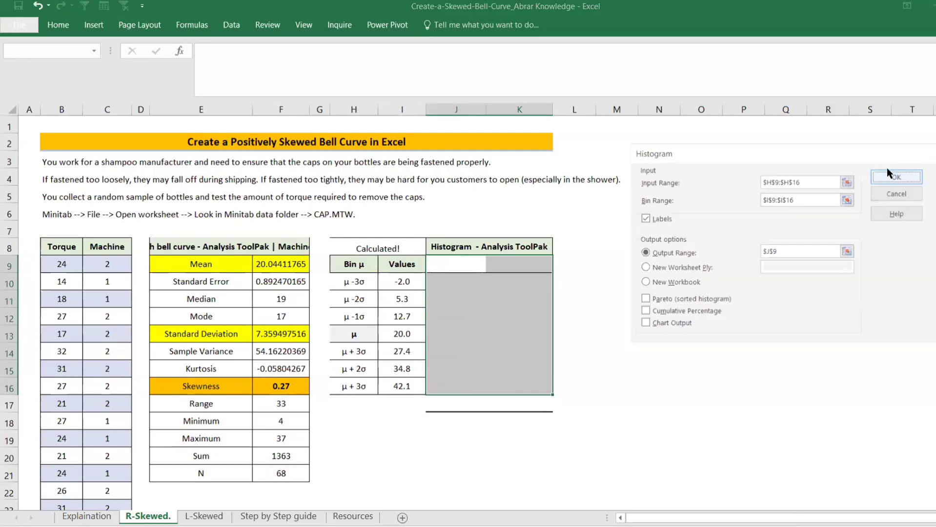
{"action": "left_click", "coordinate": [484, 311]}
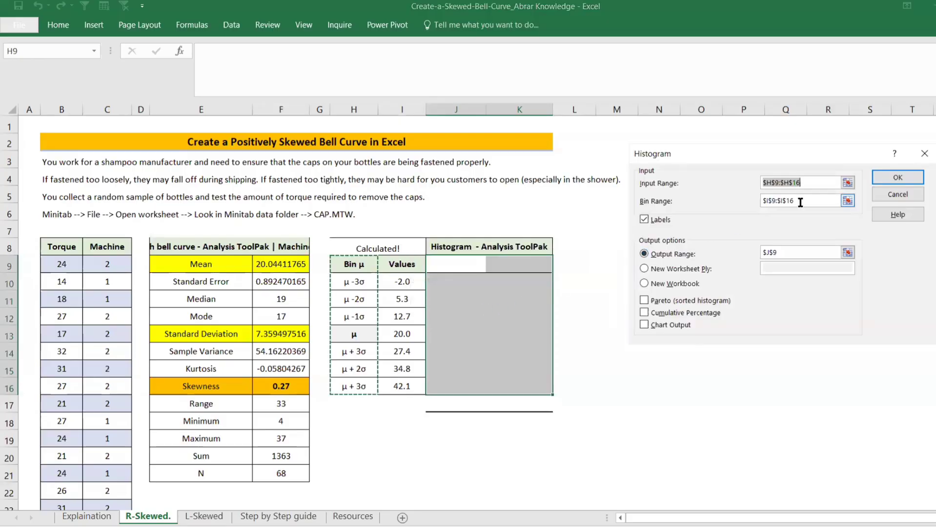
Turn off the histogram's Labels option and try to run it again with input range H9:H16
{"action": "left_click", "coordinate": [847, 183]}
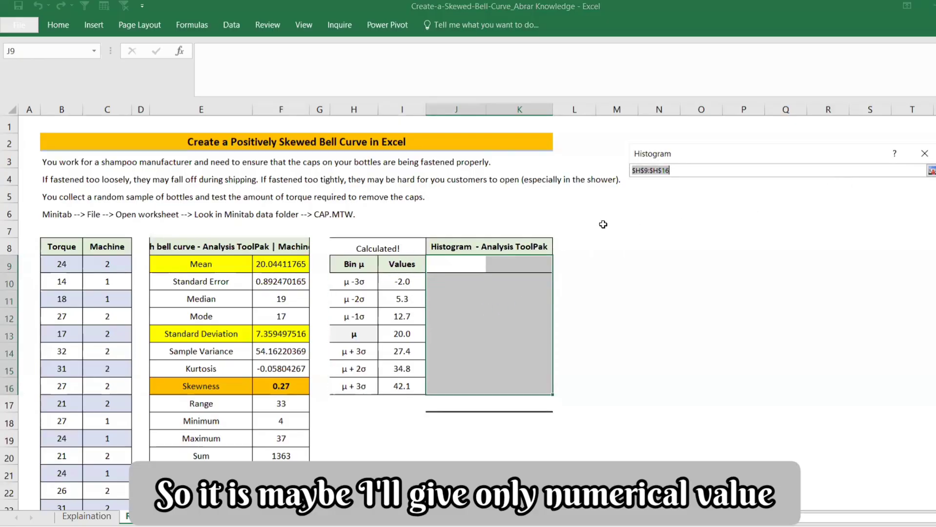
{"action": "key", "text": "Return"}
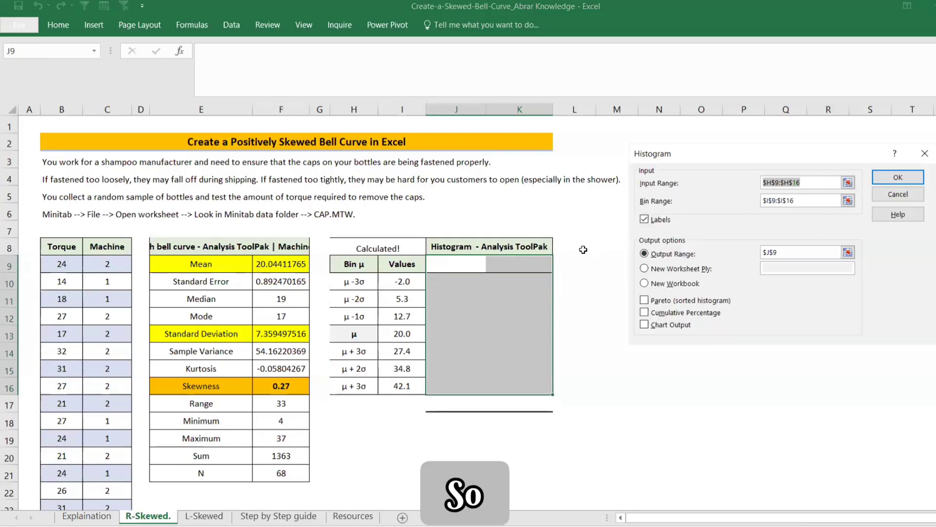
{"action": "left_click", "coordinate": [650, 220]}
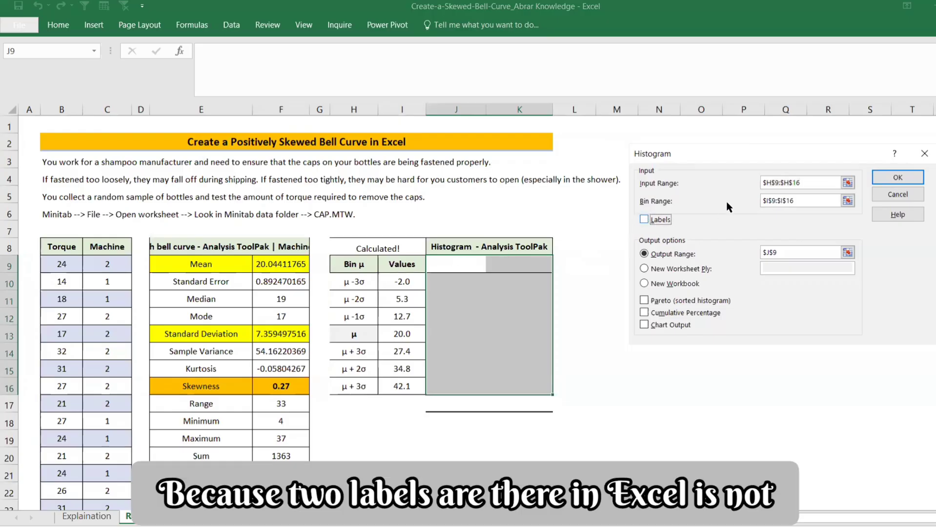
{"action": "left_click", "coordinate": [802, 184]}
{"action": "key", "text": "Return"}
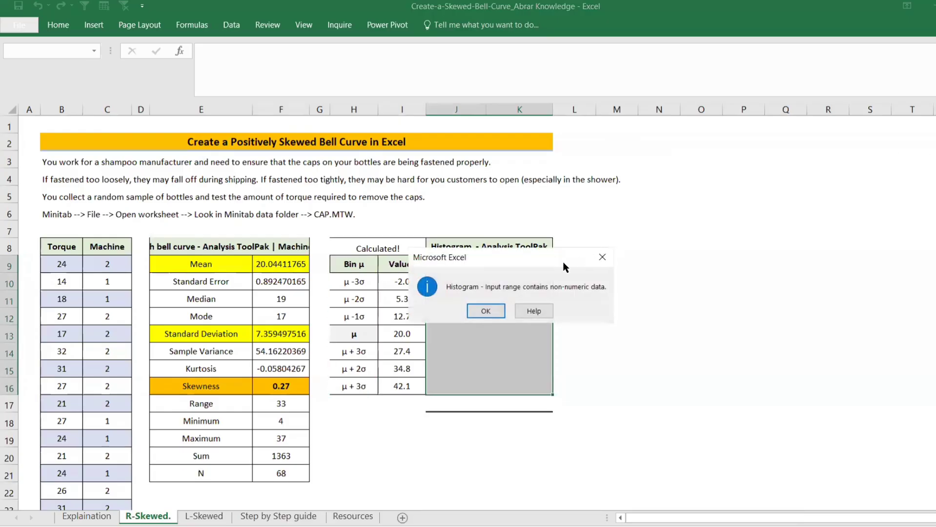
{"action": "left_click", "coordinate": [486, 311]}
{"action": "key", "text": "Escape"}
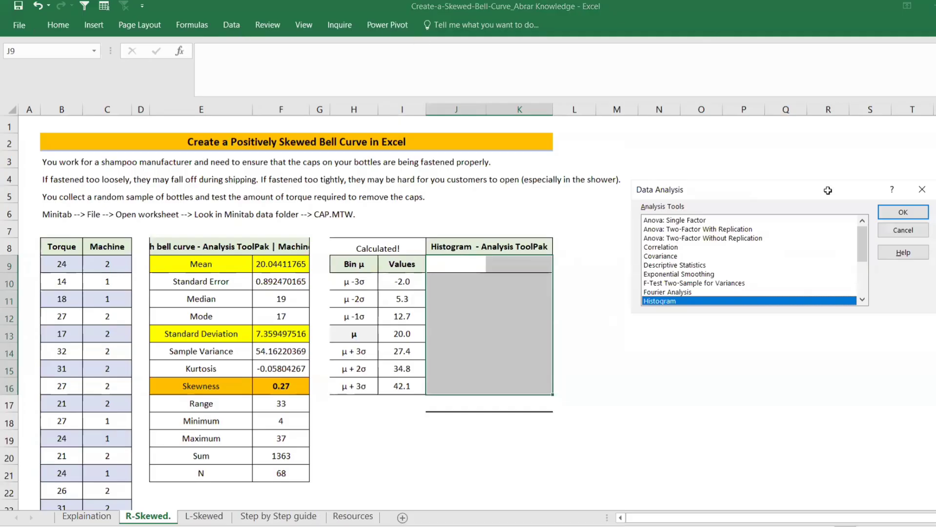
Restart the Histogram analysis tool with H10:H16 as the input range and I10:I16 as the bin range
{"action": "key", "text": "Escape"}
{"action": "left_click", "coordinate": [231, 25]}
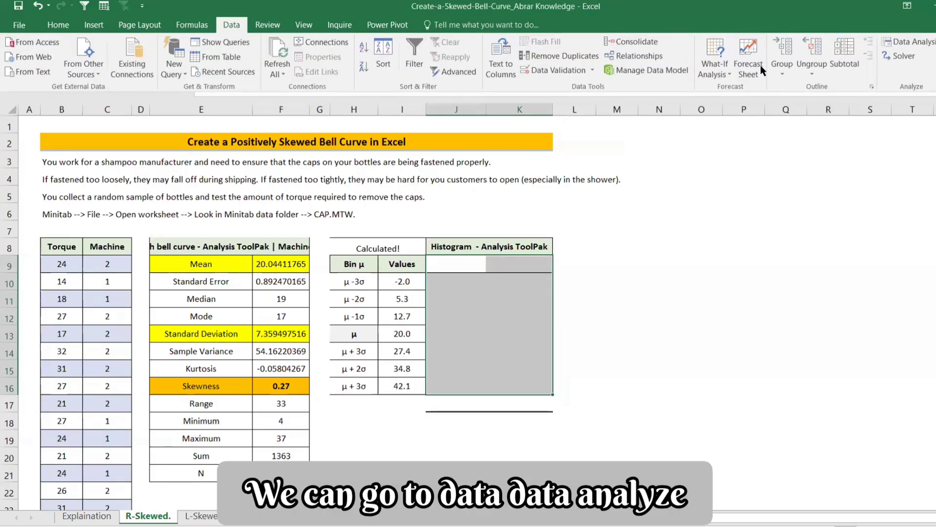
{"action": "left_click", "coordinate": [905, 42]}
{"action": "left_click", "coordinate": [901, 212]}
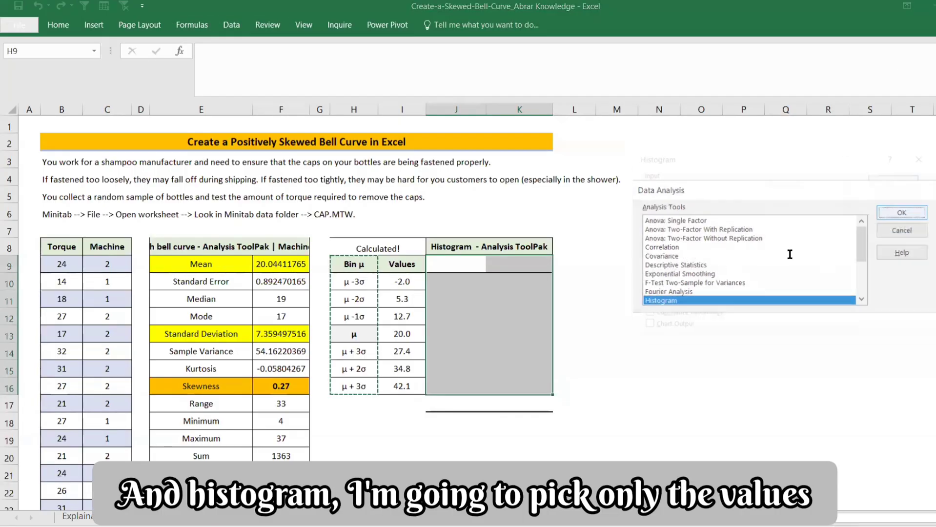
{"action": "left_click", "coordinate": [847, 184]}
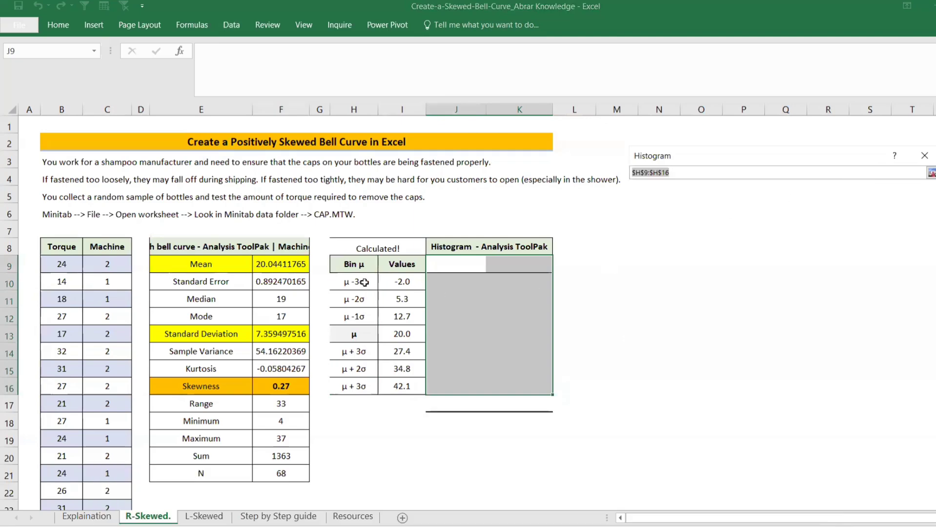
{"action": "left_click_drag", "start_coordinate": [365, 282], "coordinate": [365, 388]}
{"action": "key", "text": "Return"}
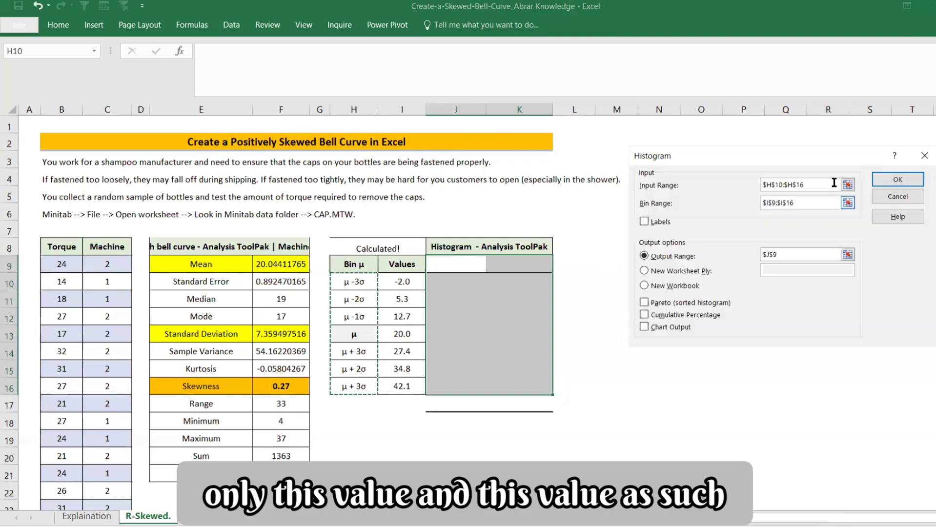
{"action": "left_click", "coordinate": [848, 202]}
{"action": "left_click_drag", "start_coordinate": [414, 281], "coordinate": [406, 387]}
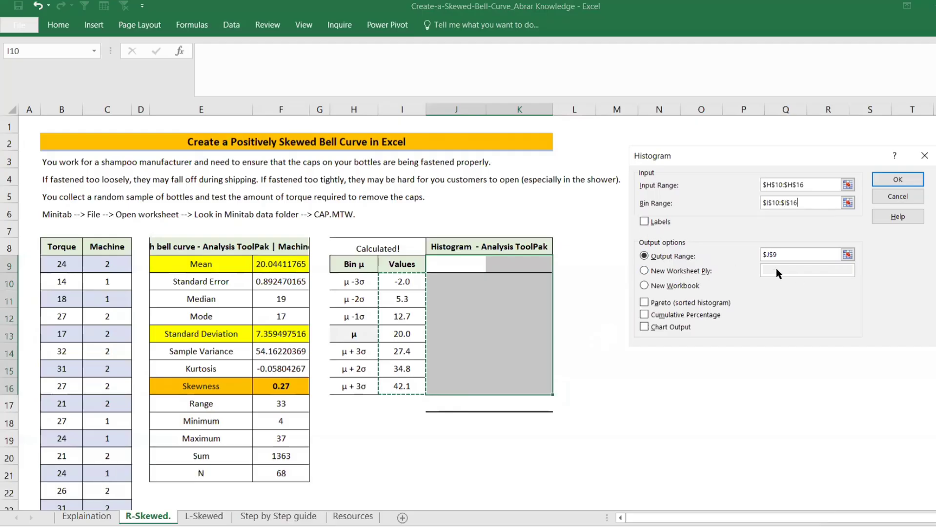
Reselect J9 as the output cell and try to run the histogram with the header-free ranges
{"action": "left_click", "coordinate": [848, 254]}
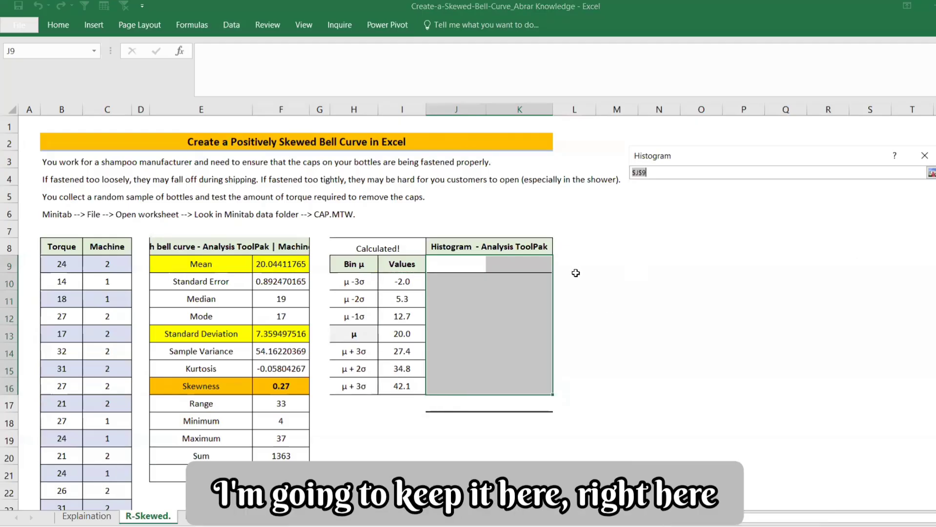
{"action": "left_click", "coordinate": [482, 264]}
{"action": "key", "text": "Return"}
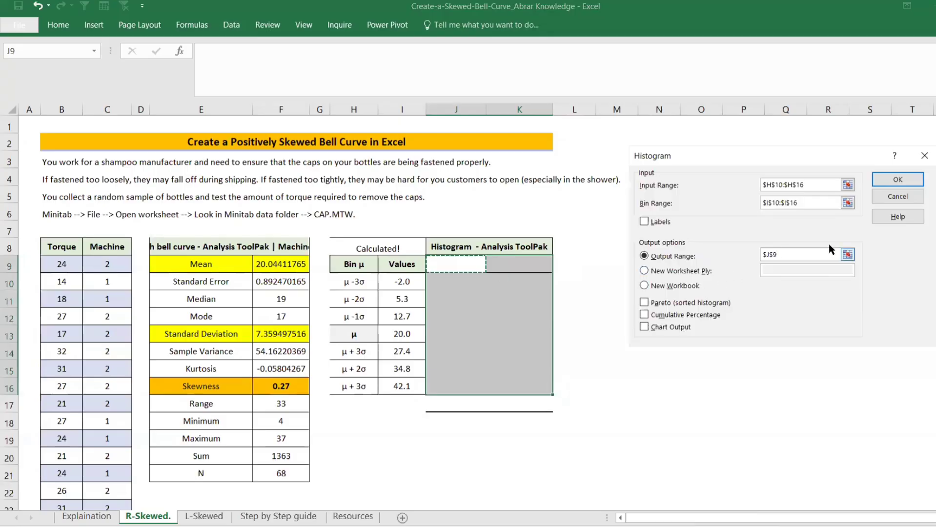
{"action": "left_click", "coordinate": [880, 184]}
{"action": "left_click", "coordinate": [537, 250]}
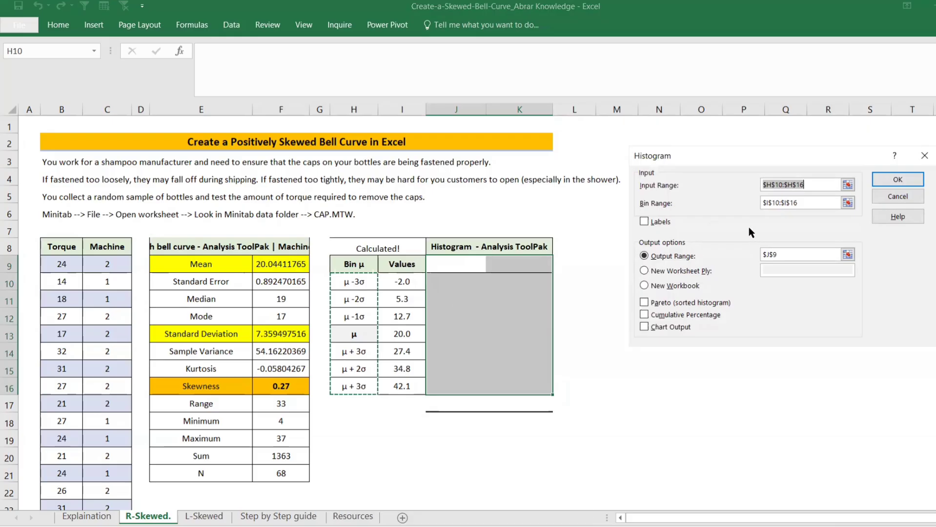
Set the histogram's input range to the torque values B9:B76 and its bin range to I10:I16
{"action": "left_click", "coordinate": [848, 185]}
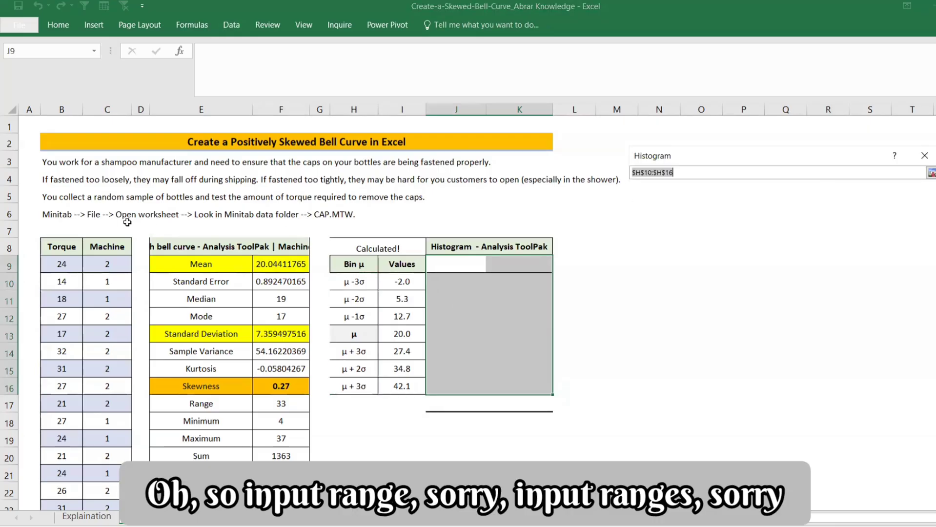
{"action": "left_click", "coordinate": [73, 258]}
{"action": "key", "text": "ctrl+shift+Down"}
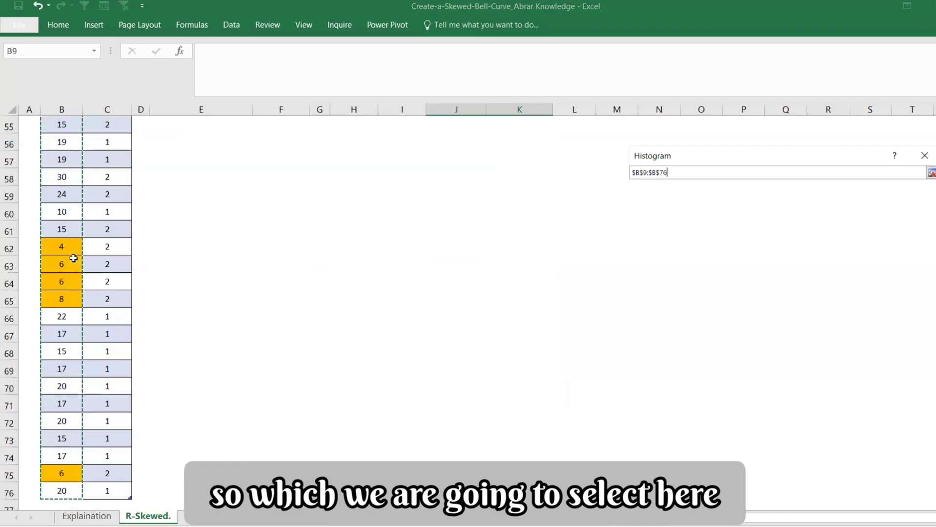
{"action": "key", "text": "Return"}
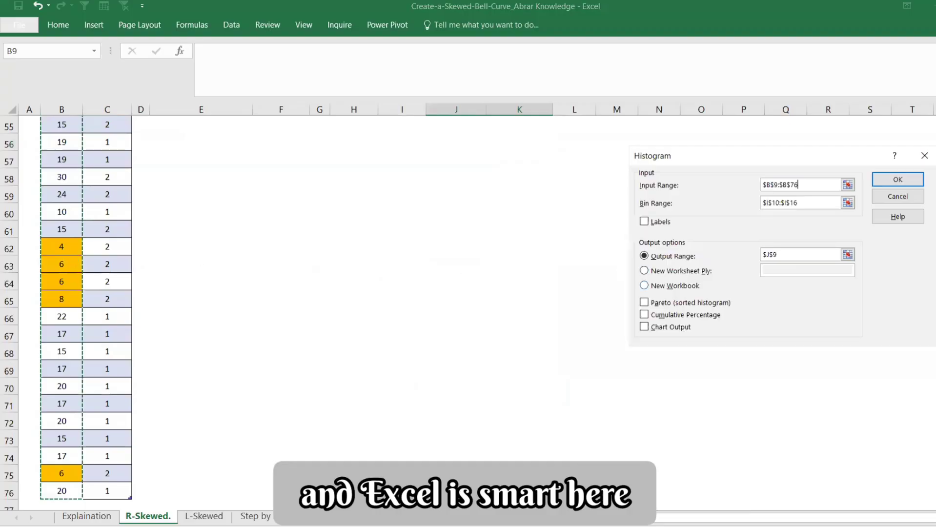
{"action": "scroll", "coordinate": [85, 312], "scroll_direction": "up", "scroll_amount": 4}
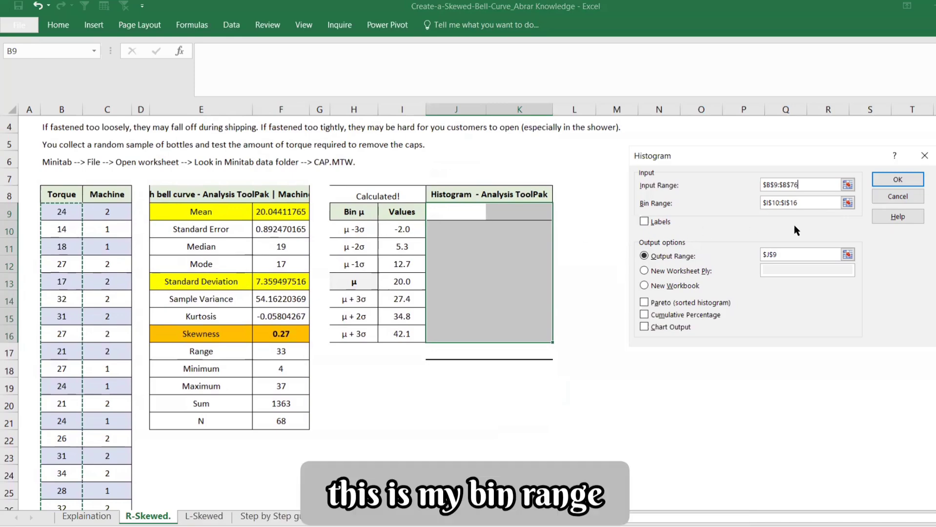
{"action": "left_click", "coordinate": [847, 203]}
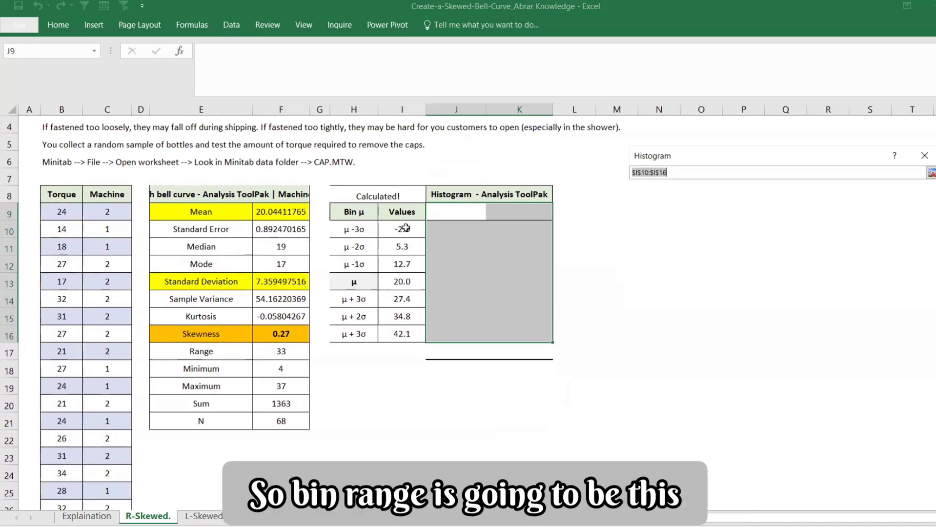
{"action": "left_click_drag", "start_coordinate": [406, 228], "coordinate": [404, 332]}
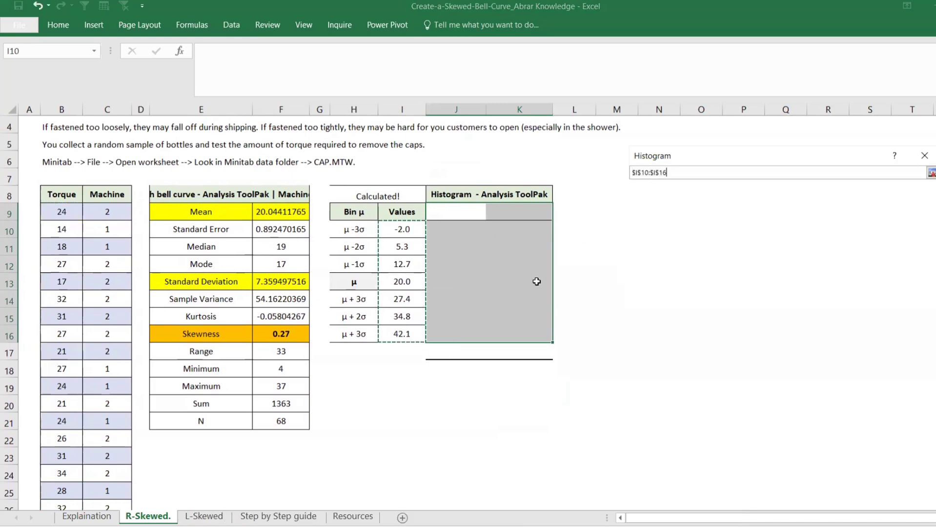
{"action": "key", "text": "Return"}
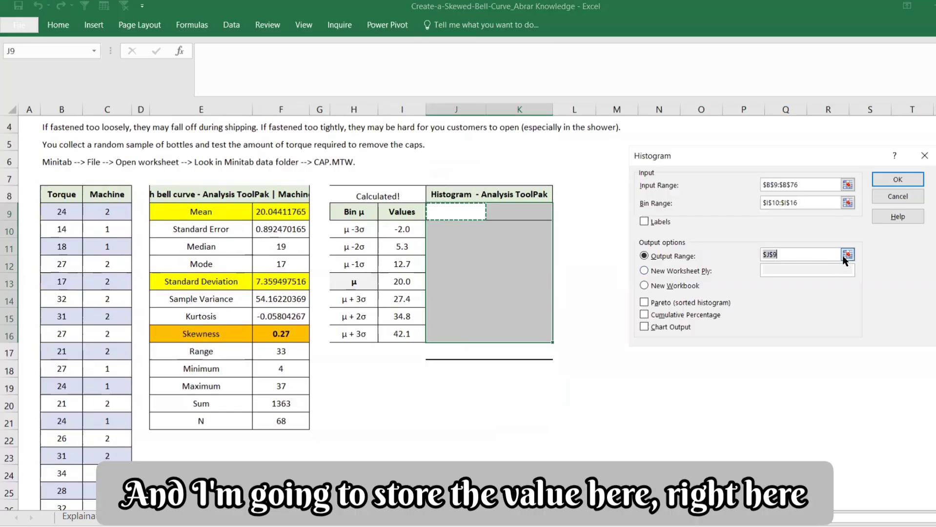
Generate the histogram table at J9 and clear its extra More row in J17:K18
{"action": "left_click", "coordinate": [847, 255]}
{"action": "key", "text": "Return"}
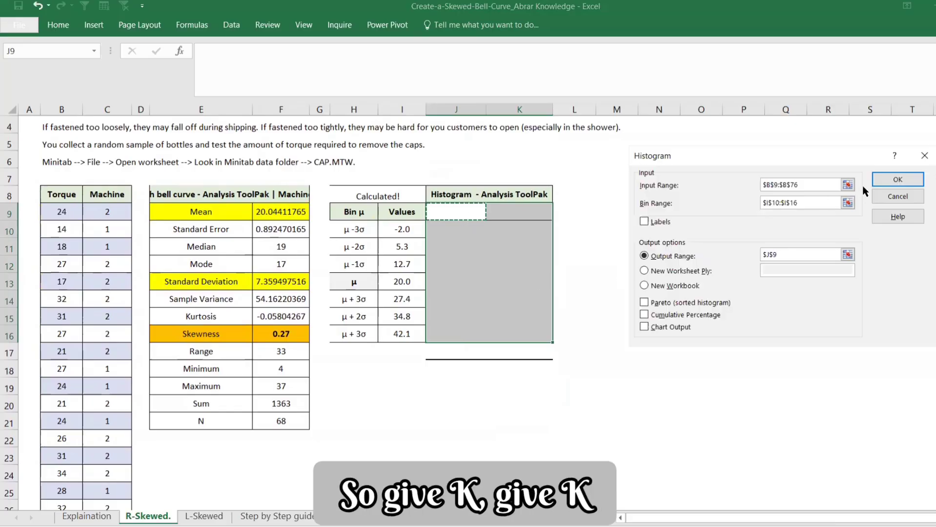
{"action": "left_click", "coordinate": [898, 179]}
{"action": "left_click_drag", "start_coordinate": [451, 349], "coordinate": [520, 360]}
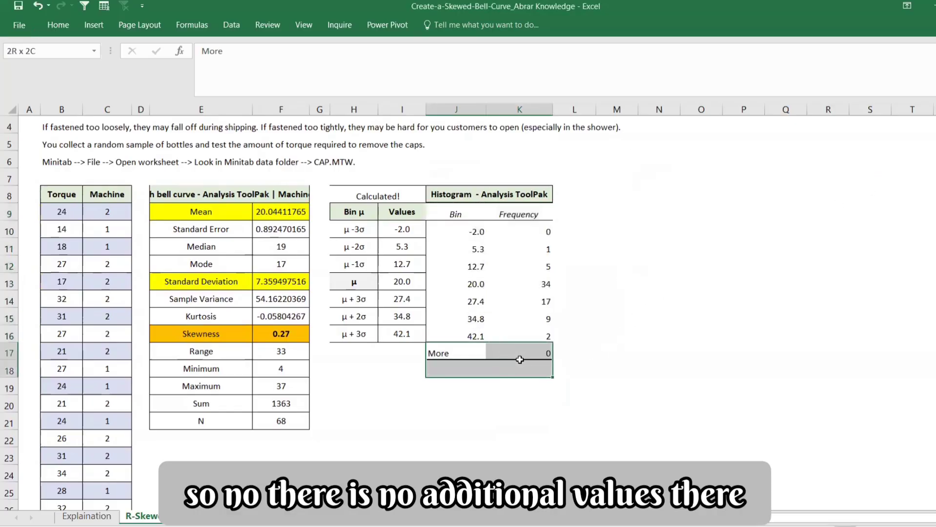
{"action": "key", "text": "Delete"}
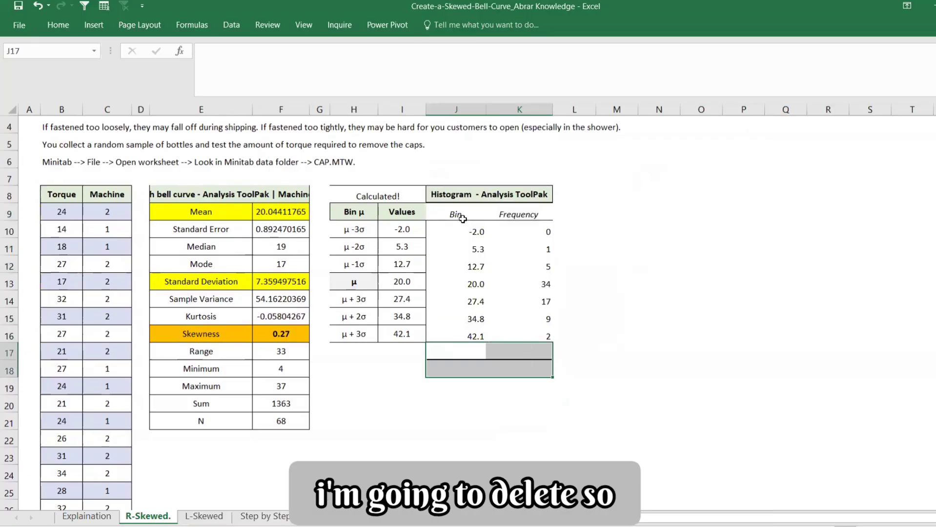
Insert a recommended Clustered Column chart from J9:K16 and move it into the empty area beside the histogram table
{"action": "left_click_drag", "start_coordinate": [452, 214], "coordinate": [530, 333]}
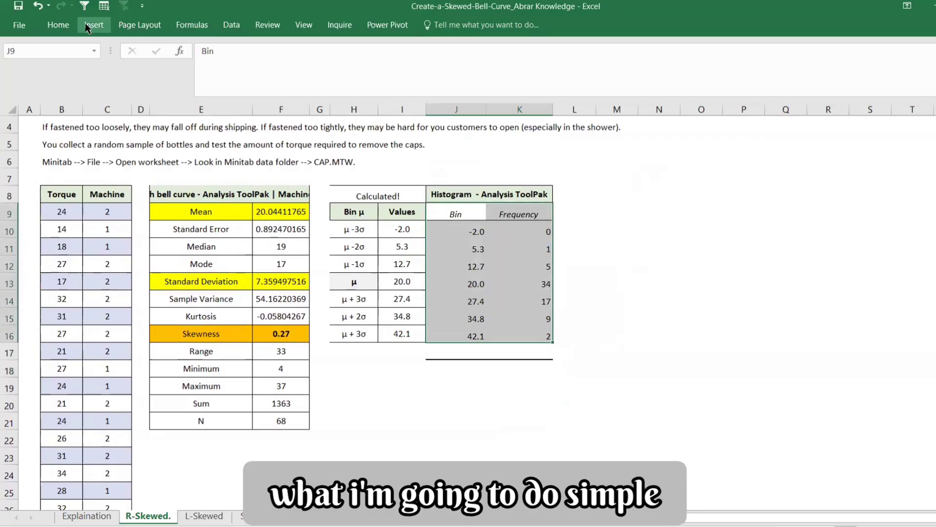
{"action": "left_click", "coordinate": [58, 25]}
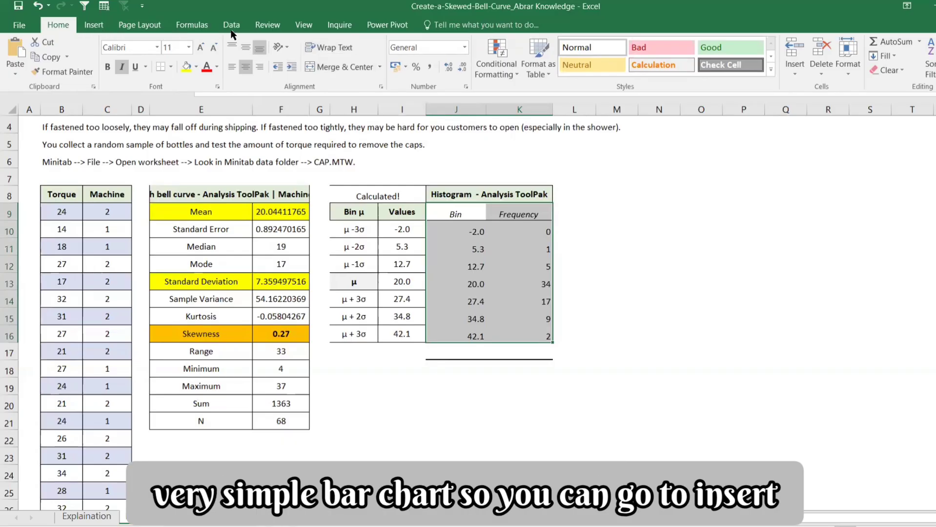
{"action": "left_click", "coordinate": [94, 25]}
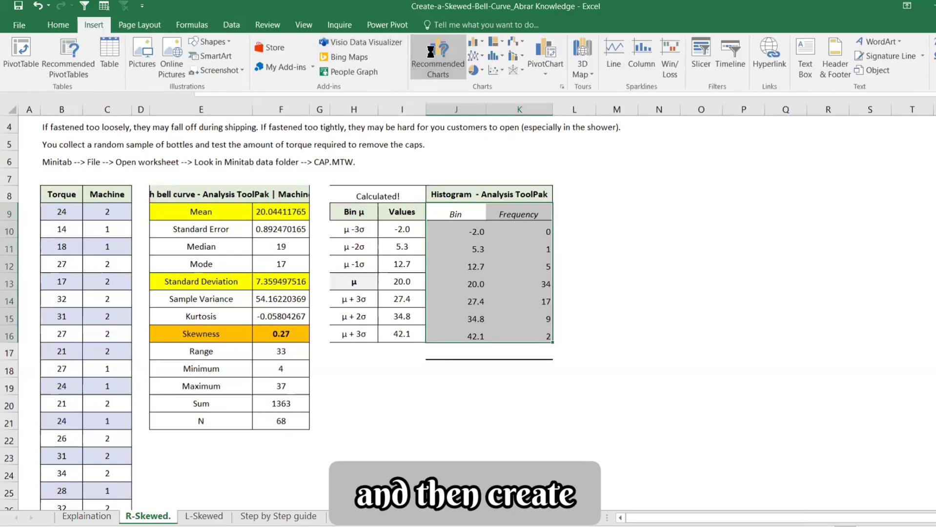
{"action": "left_click", "coordinate": [382, 308]}
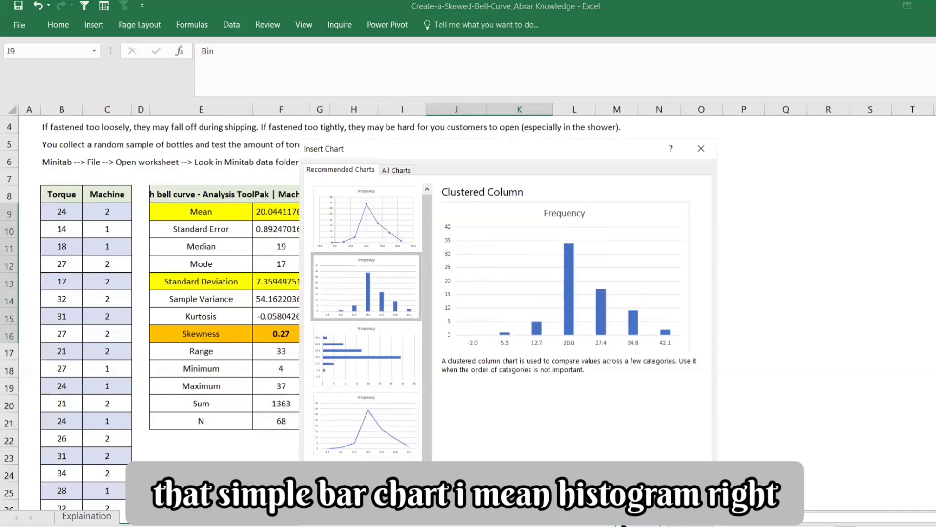
{"action": "left_click", "coordinate": [624, 523]}
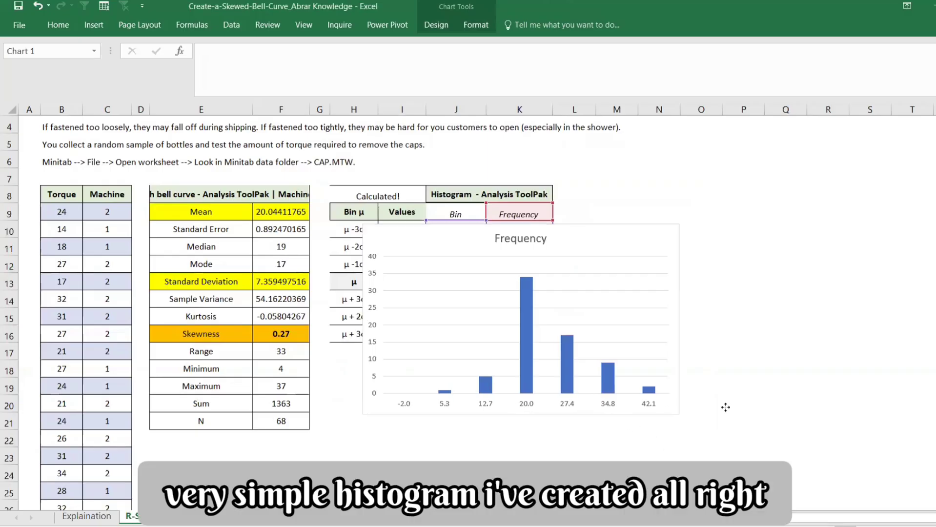
{"action": "left_click_drag", "start_coordinate": [726, 407], "coordinate": [927, 402]}
Delete the frequency chart's vertical axis and add data labels to its columns
{"action": "left_click", "coordinate": [755, 391]}
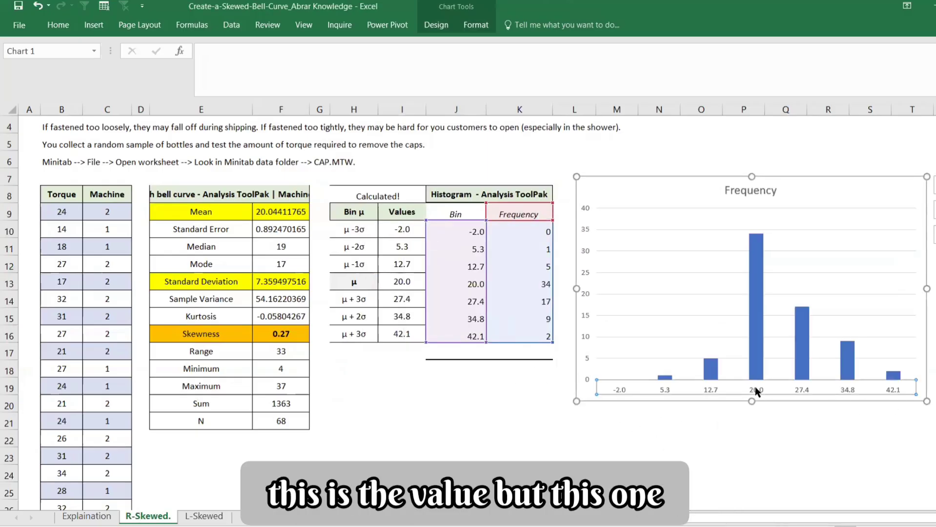
{"action": "left_click", "coordinate": [584, 380]}
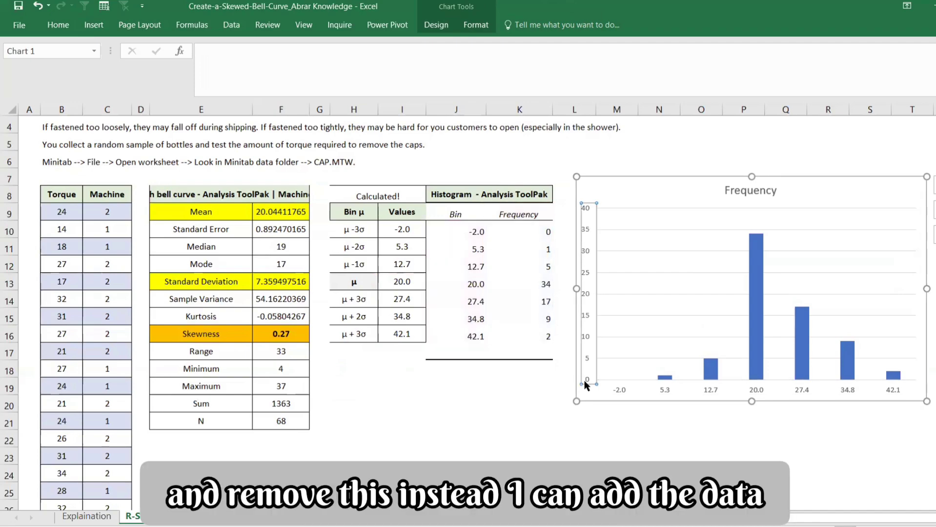
{"action": "key", "text": "Delete"}
{"action": "left_click", "coordinate": [813, 313]}
{"action": "left_click", "coordinate": [934, 186]}
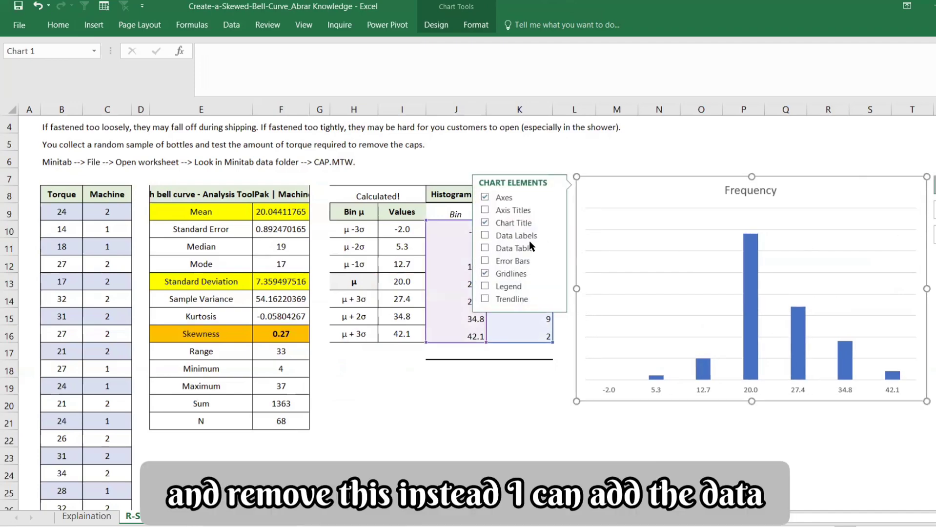
{"action": "left_click", "coordinate": [485, 235]}
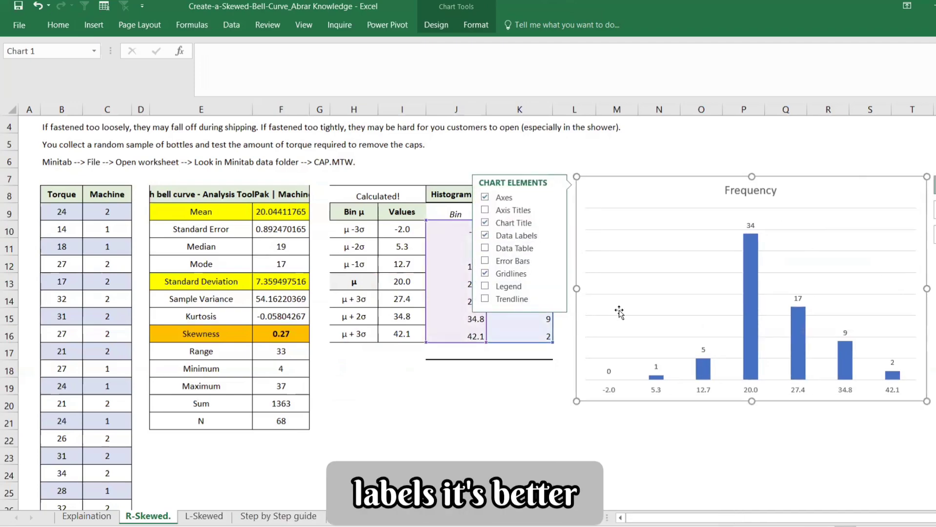
Delete the frequency chart's gridlines and replace its horizontal axis labels with the sigma labels in H10:H16
{"action": "left_click", "coordinate": [642, 333]}
{"action": "key", "text": "Delete"}
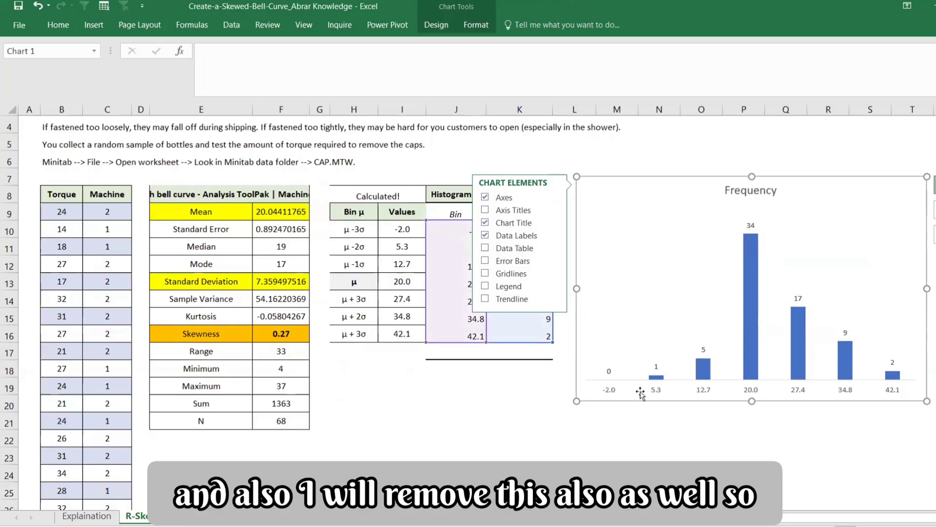
{"action": "left_click", "coordinate": [609, 391]}
{"action": "right_click", "coordinate": [609, 390]}
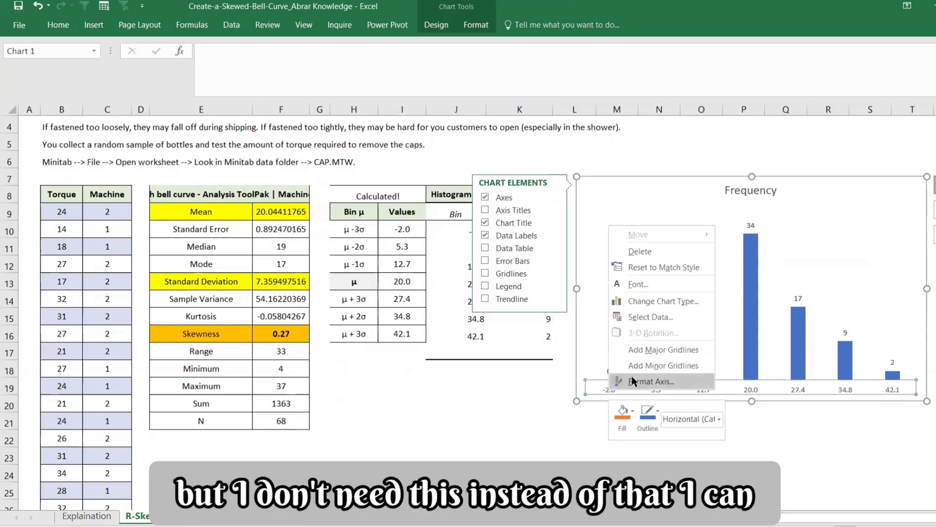
{"action": "left_click", "coordinate": [642, 318]}
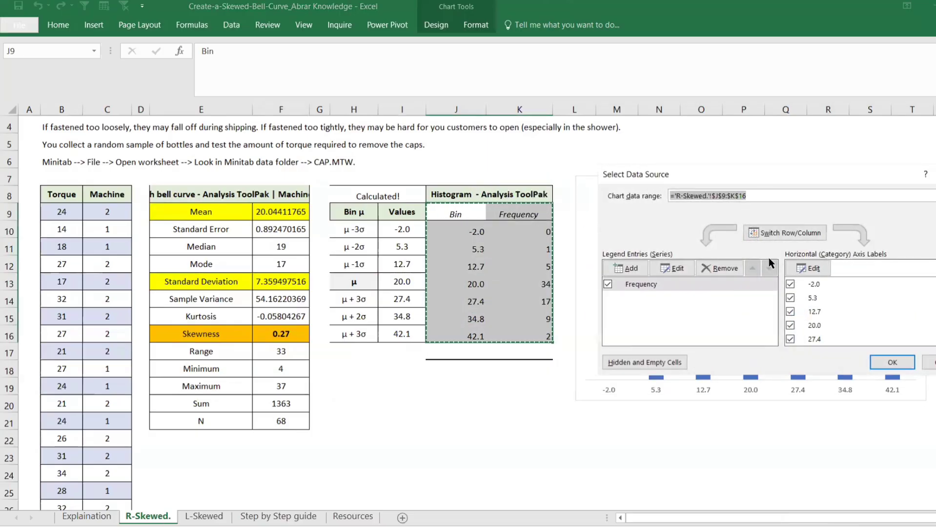
{"action": "left_click", "coordinate": [699, 284]}
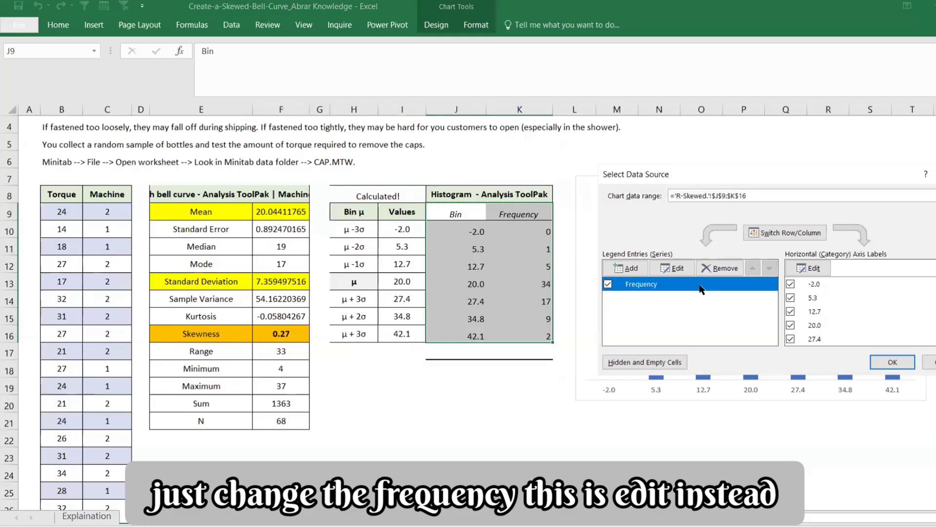
{"action": "left_click", "coordinate": [816, 270]}
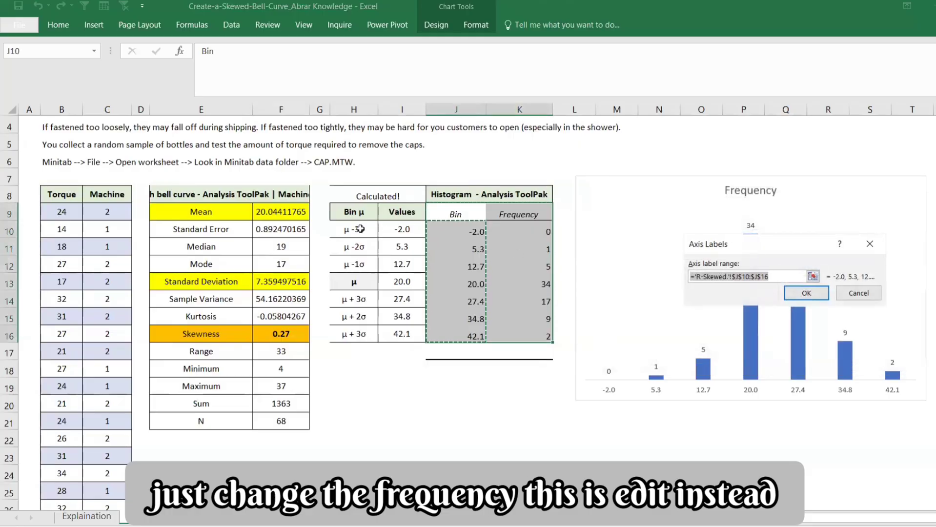
{"action": "left_click_drag", "start_coordinate": [359, 230], "coordinate": [360, 334]}
{"action": "left_click", "coordinate": [858, 293]}
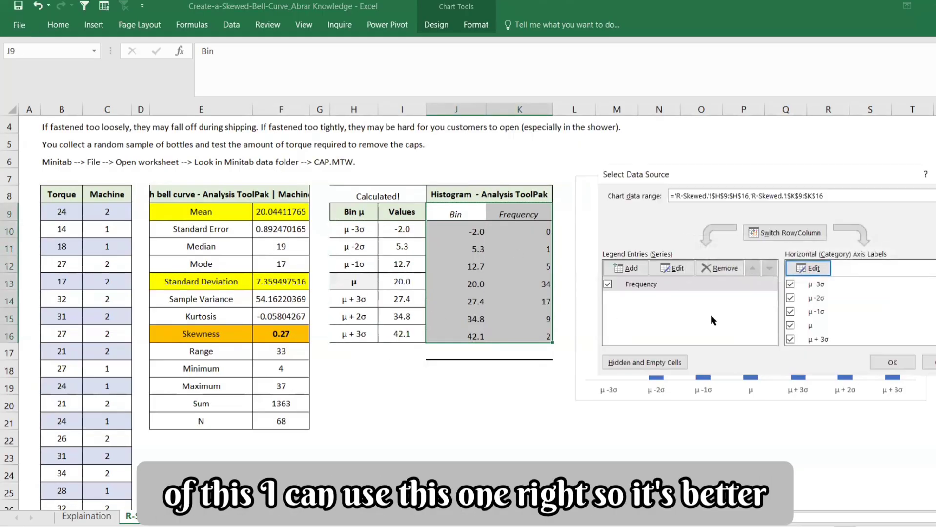
{"action": "left_click", "coordinate": [892, 364]}
{"action": "left_click", "coordinate": [688, 435]}
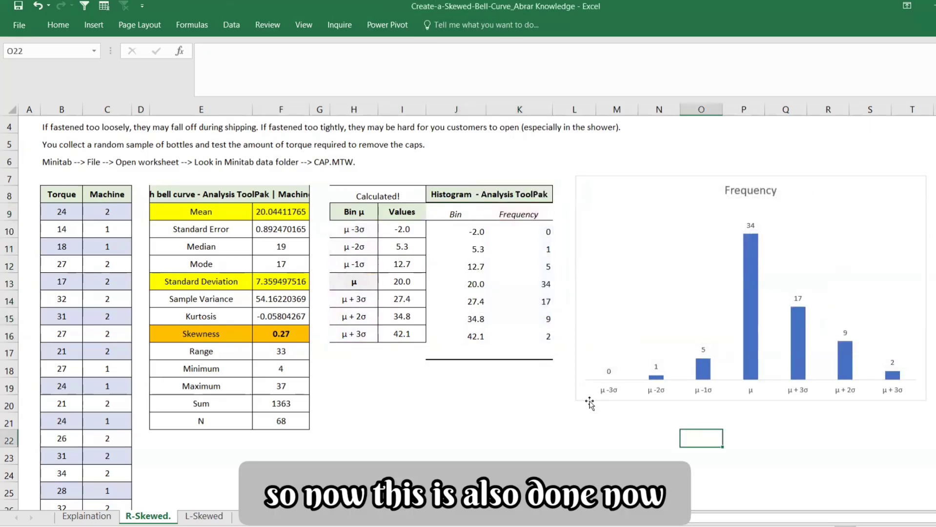
Insert a Scatter with Smooth Lines and Markers chart of frequency against bin from J9:K16
{"action": "left_click_drag", "start_coordinate": [550, 226], "coordinate": [548, 337]}
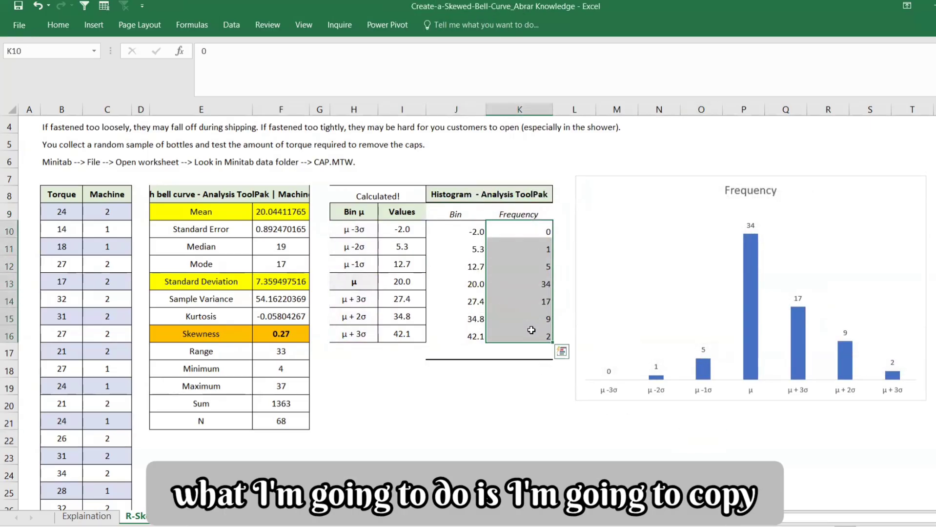
{"action": "left_click", "coordinate": [635, 406]}
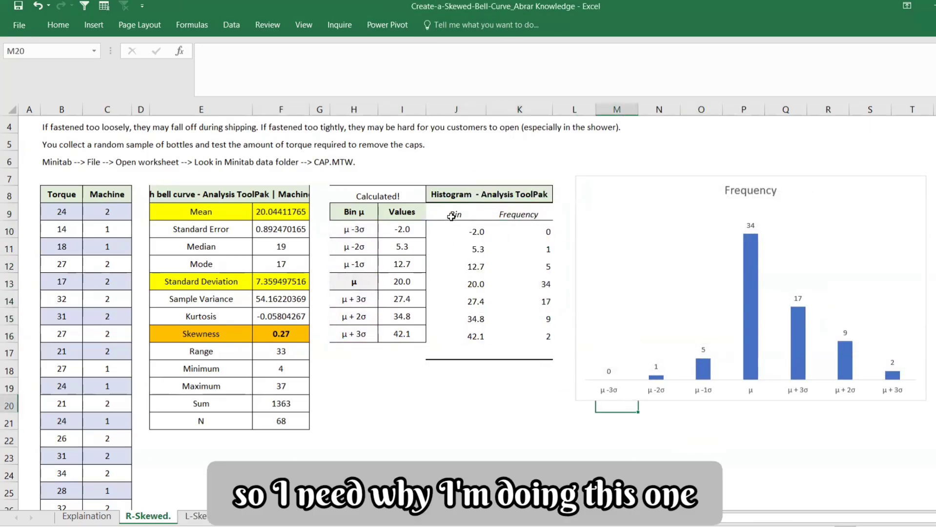
{"action": "left_click_drag", "start_coordinate": [452, 215], "coordinate": [519, 328]}
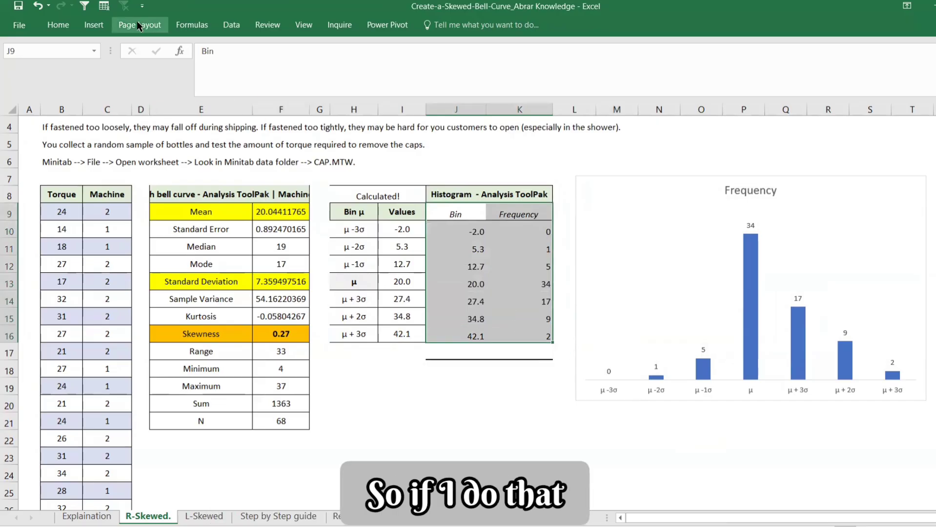
{"action": "left_click", "coordinate": [58, 25]}
{"action": "left_click", "coordinate": [95, 25]}
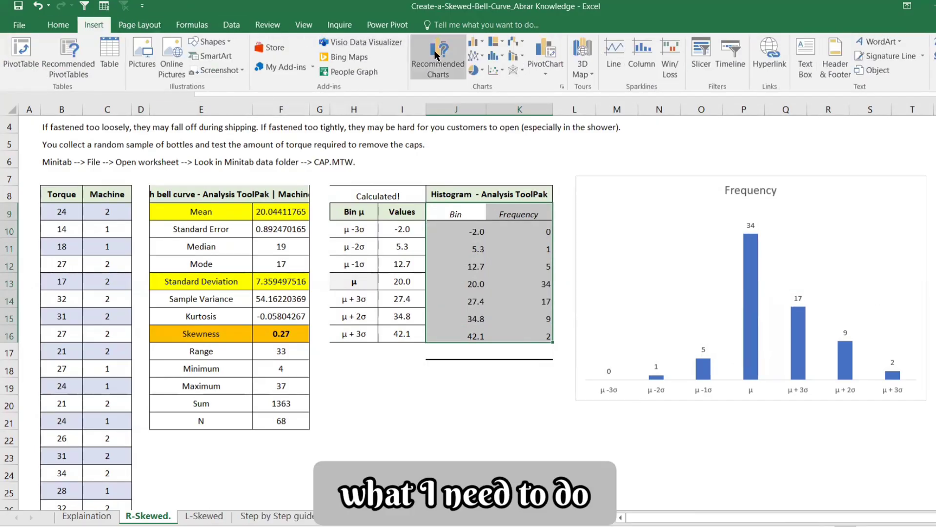
{"action": "left_click", "coordinate": [436, 56]}
{"action": "left_click", "coordinate": [396, 171]}
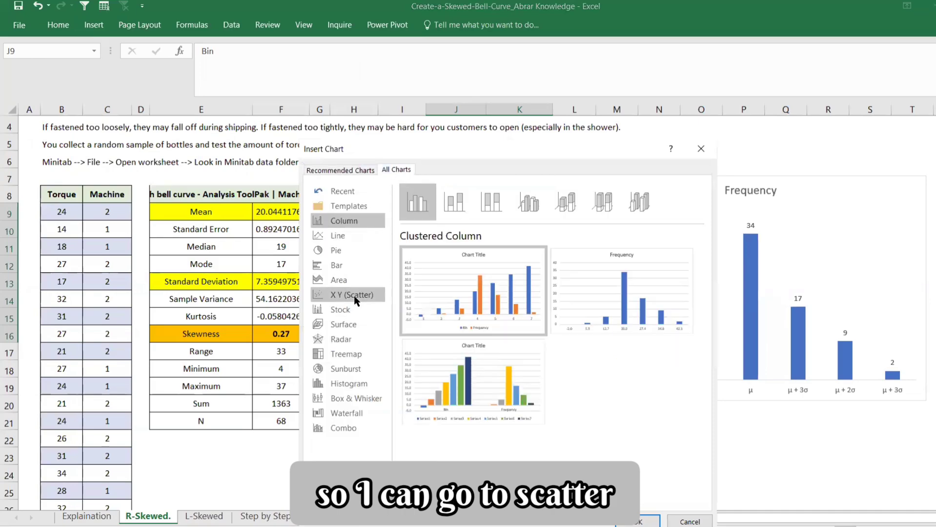
{"action": "left_click", "coordinate": [352, 295]}
{"action": "left_click", "coordinate": [466, 206]}
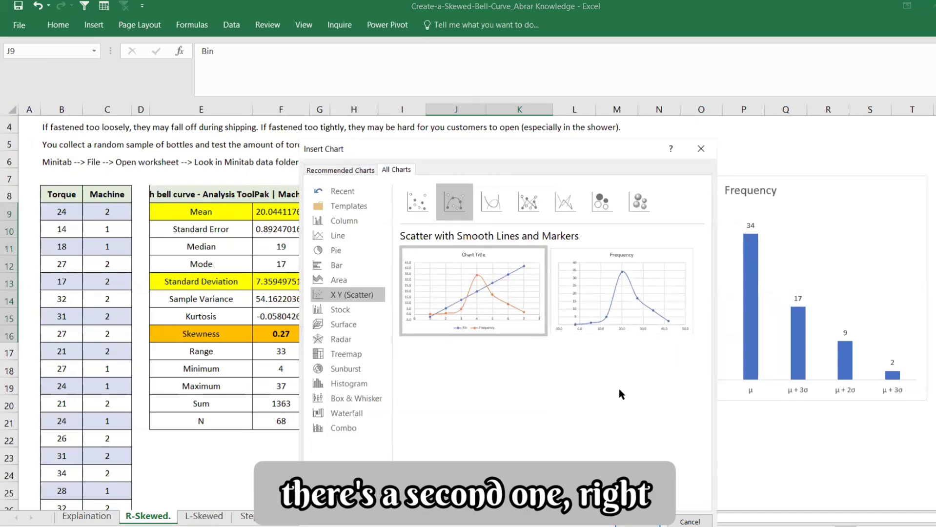
{"action": "left_click", "coordinate": [621, 293]}
{"action": "left_click", "coordinate": [624, 522]}
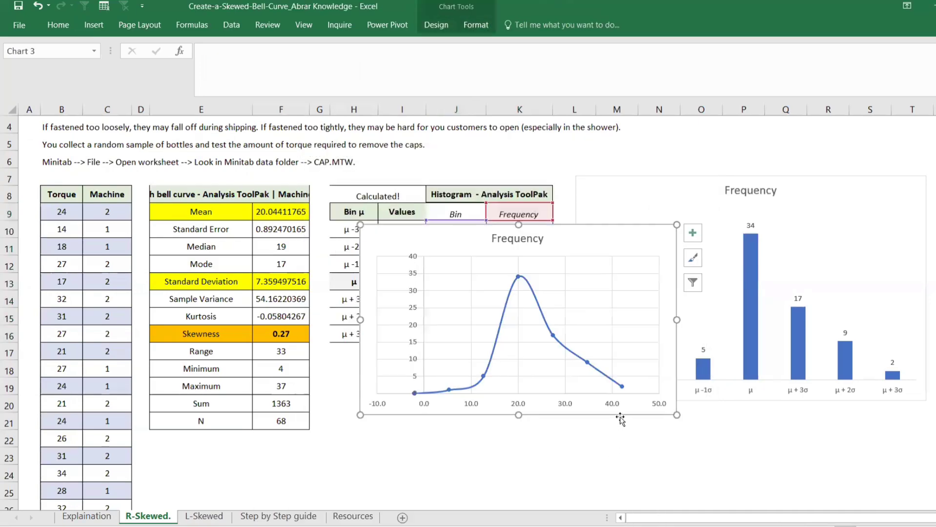
Move the new scatter chart away from the column chart and delete it
{"action": "left_click_drag", "start_coordinate": [623, 281], "coordinate": [468, 270]}
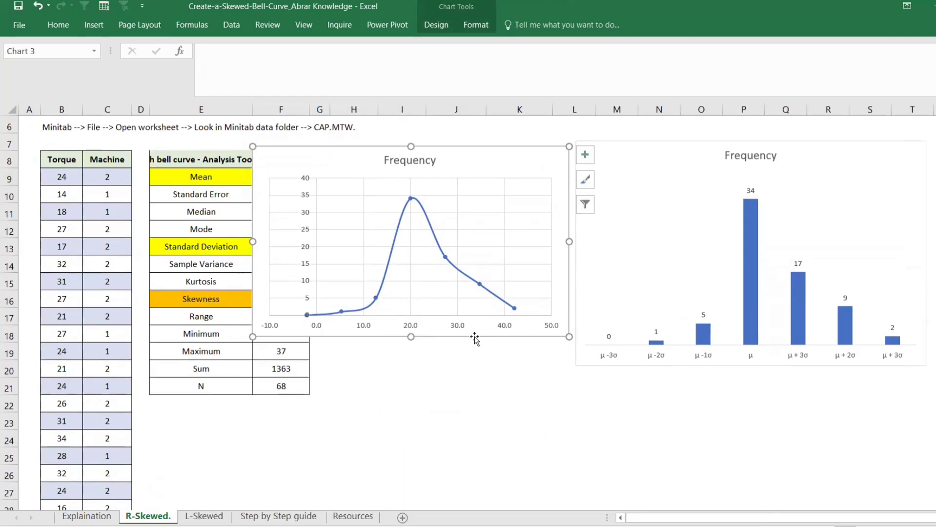
{"action": "key", "text": "Delete"}
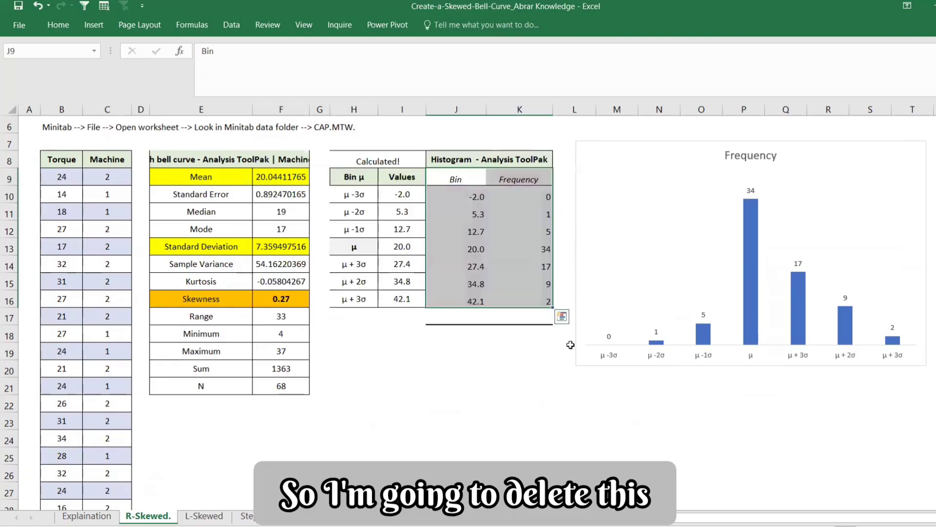
{"action": "left_click", "coordinate": [591, 370]}
{"action": "left_click", "coordinate": [594, 356]}
Copy the frequencies in K10:K16 and paste them into the column chart as a second series
{"action": "left_click_drag", "start_coordinate": [546, 202], "coordinate": [541, 284]}
{"action": "key", "text": "ctrl+c"}
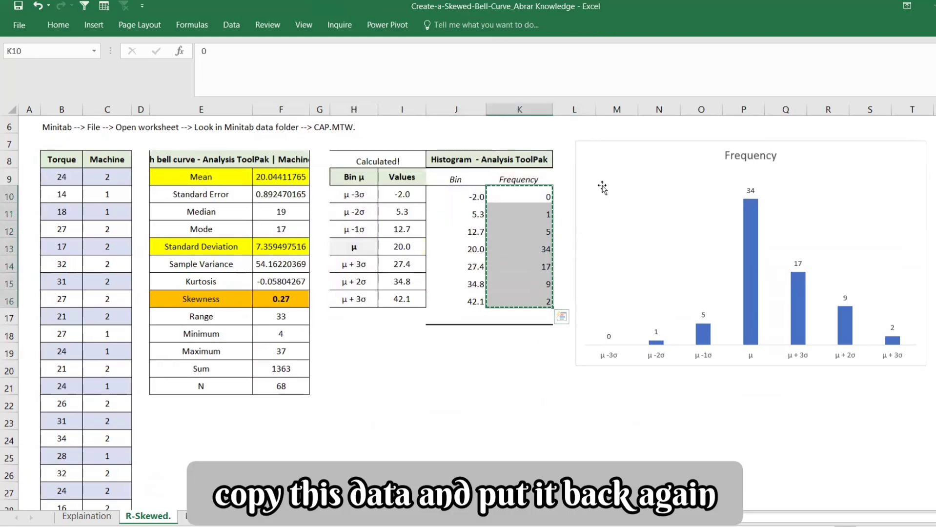
{"action": "left_click", "coordinate": [601, 185]}
{"action": "key", "text": "ctrl+v"}
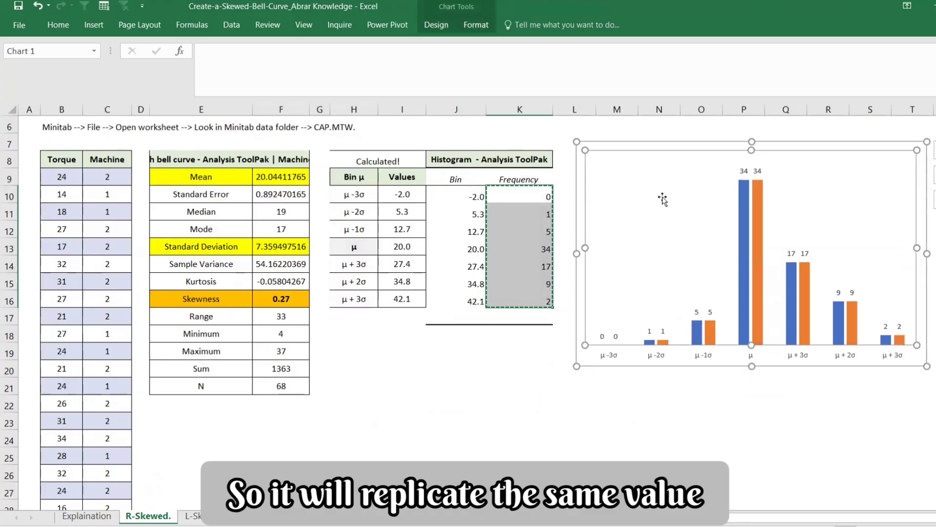
Change the chart to a combo, keeping Frequency as Clustered Column and setting Series2 to Scatter with Smooth Lines and Markers on the secondary axis
{"action": "mouse_move", "coordinate": [753, 227]}
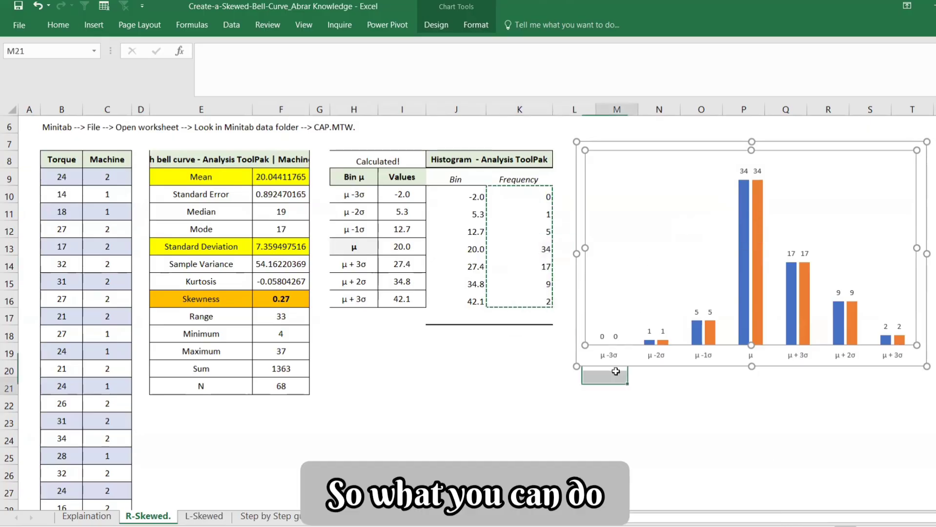
{"action": "right_click", "coordinate": [654, 212]}
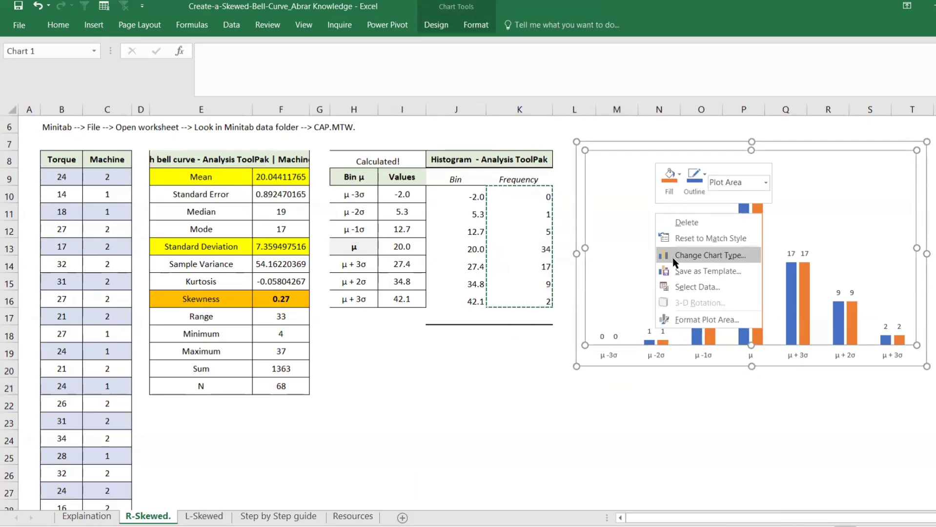
{"action": "left_click", "coordinate": [673, 257]}
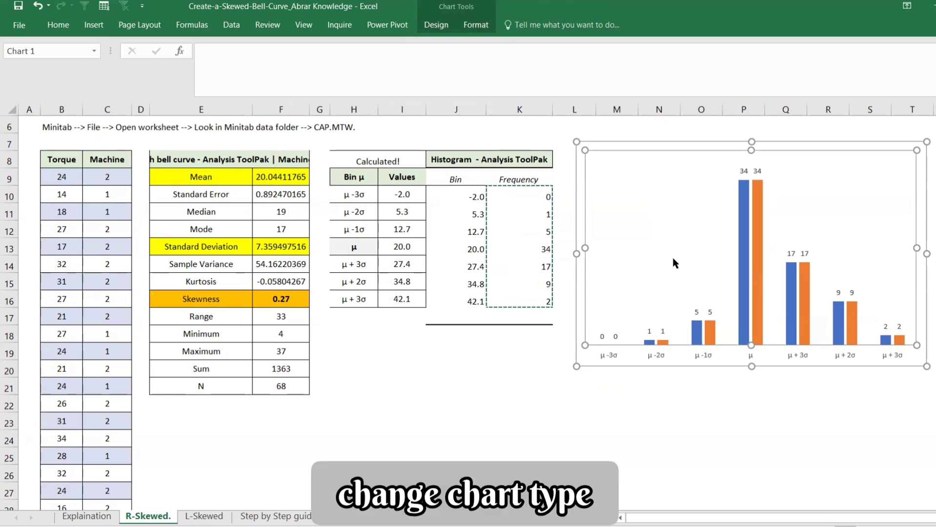
{"action": "left_click", "coordinate": [345, 429]}
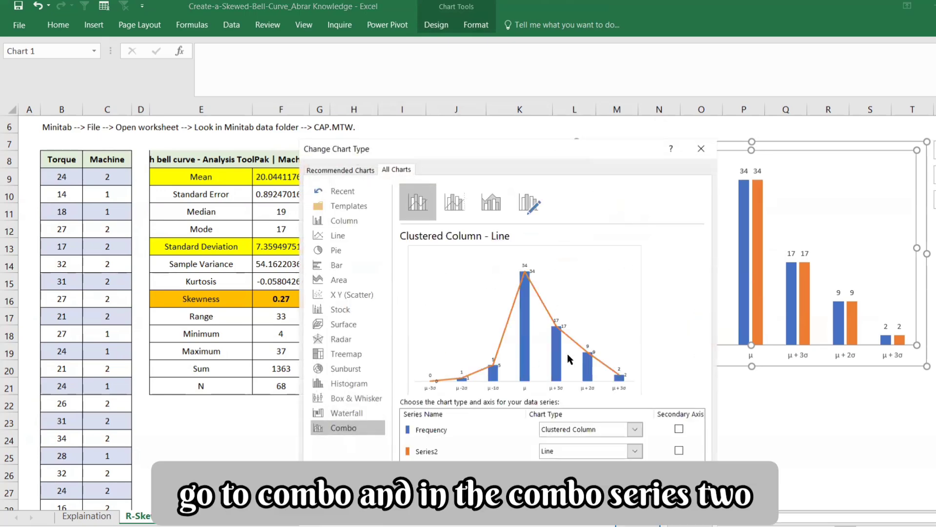
{"action": "left_click", "coordinate": [634, 450]}
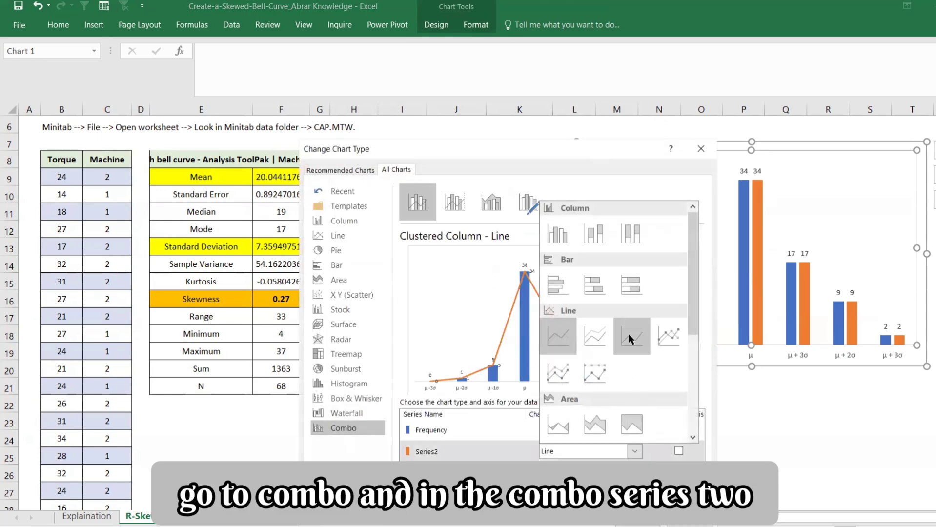
{"action": "scroll", "coordinate": [629, 337], "scroll_direction": "down", "scroll_amount": 5}
{"action": "left_click", "coordinate": [598, 345]}
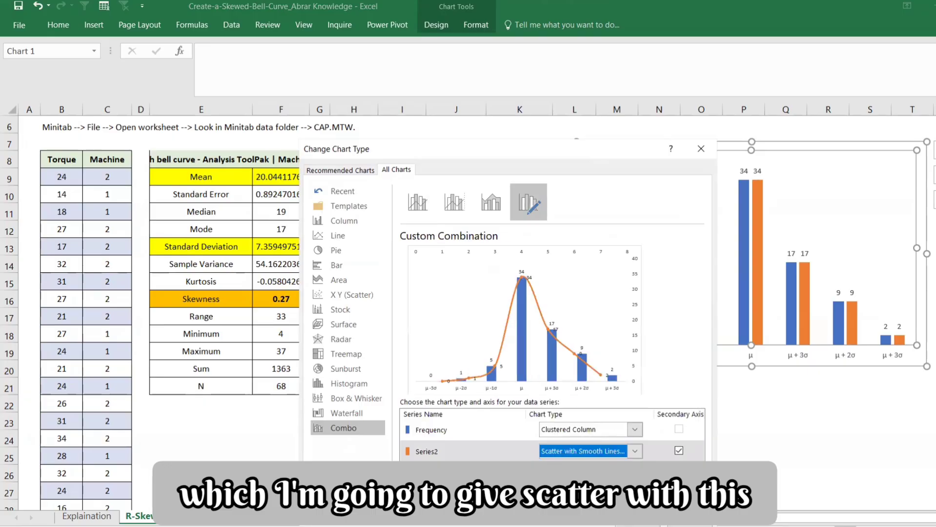
{"action": "left_click", "coordinate": [638, 518]}
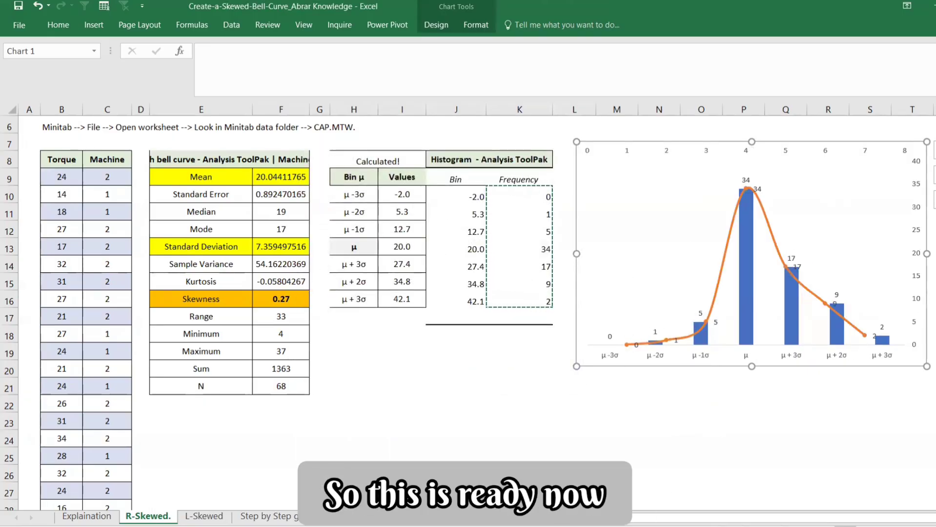
Delete the combo chart's secondary vertical and secondary horizontal axes and enlarge the chart slightly
{"action": "left_click", "coordinate": [916, 345]}
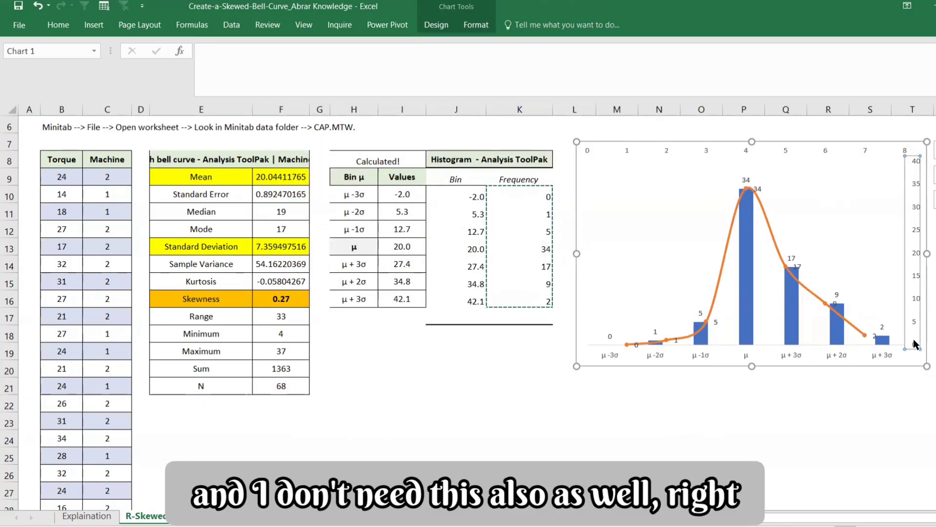
{"action": "key", "text": "Delete"}
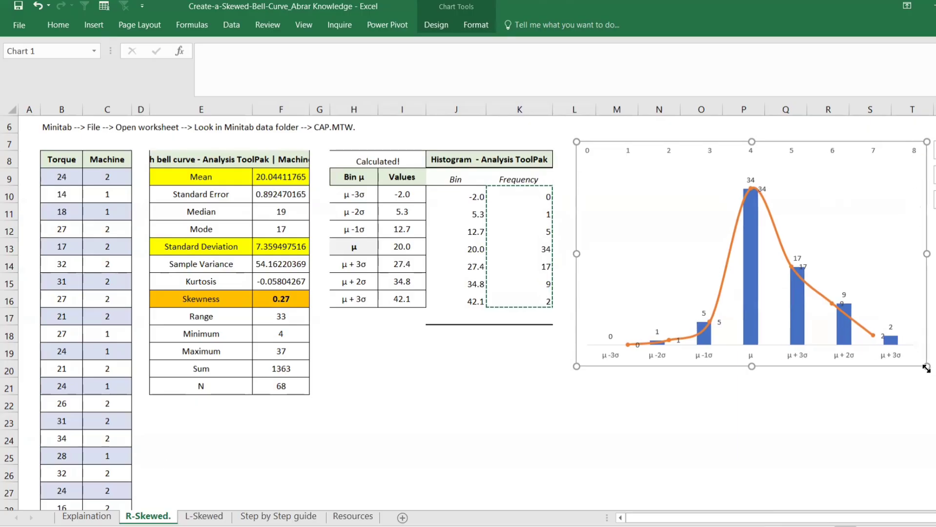
{"action": "left_click_drag", "start_coordinate": [927, 367], "coordinate": [935, 381]}
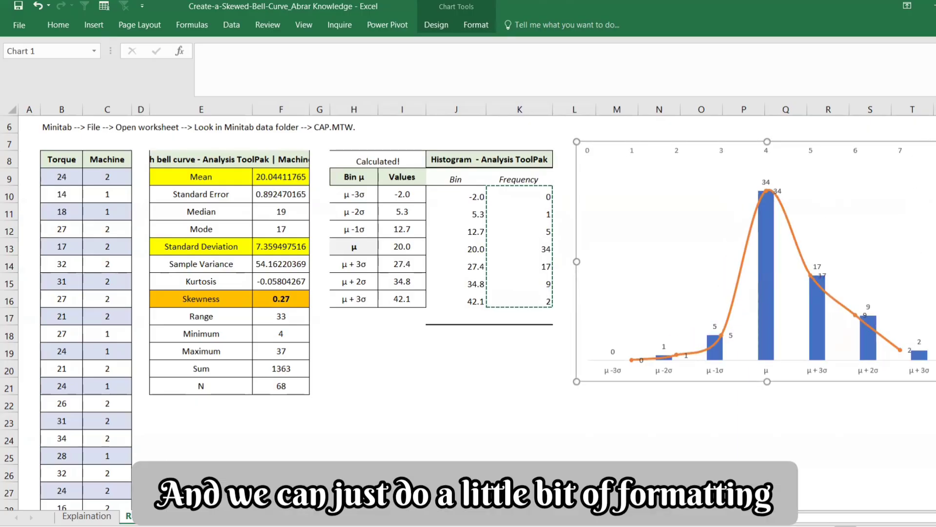
{"action": "left_click", "coordinate": [934, 151]}
{"action": "key", "text": "Delete"}
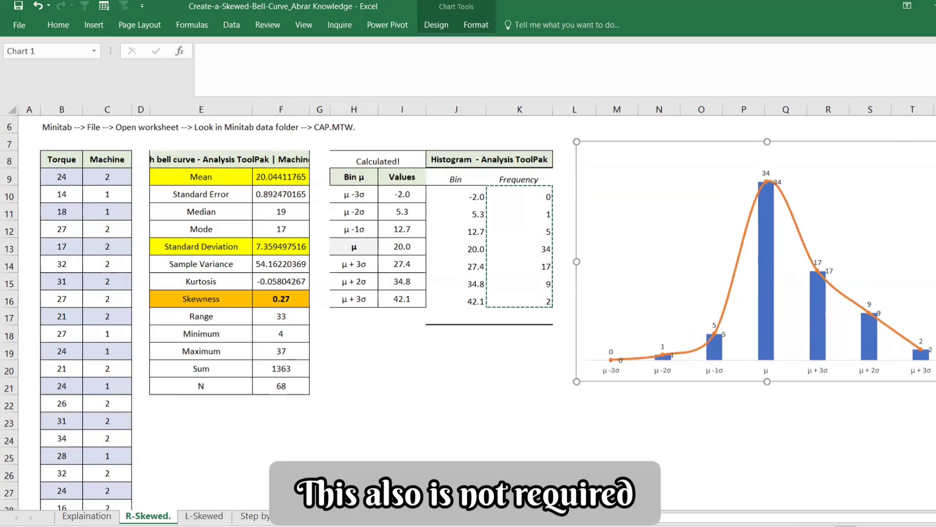
Add a chart title to the combo chart and link it to the heading in E8:F8
{"action": "left_click", "coordinate": [849, 175]}
{"action": "left_click", "coordinate": [570, 152]}
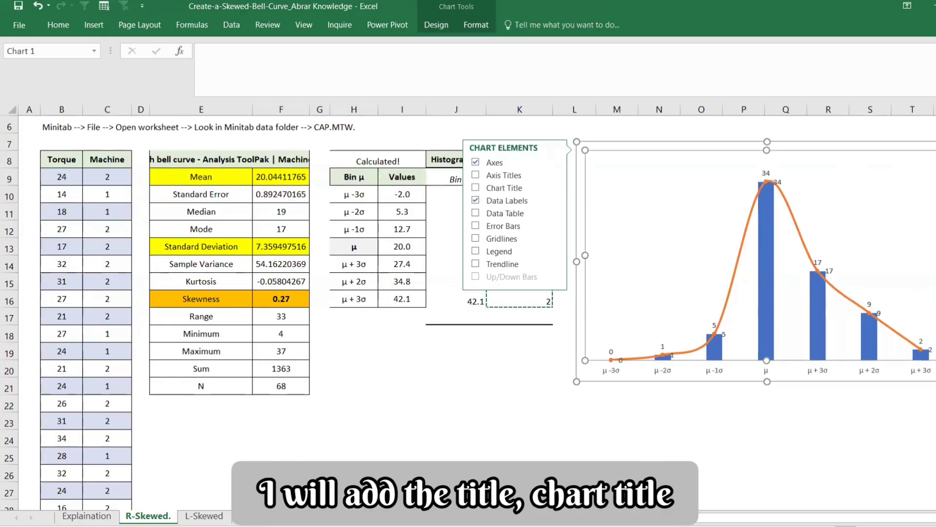
{"action": "left_click", "coordinate": [475, 188]}
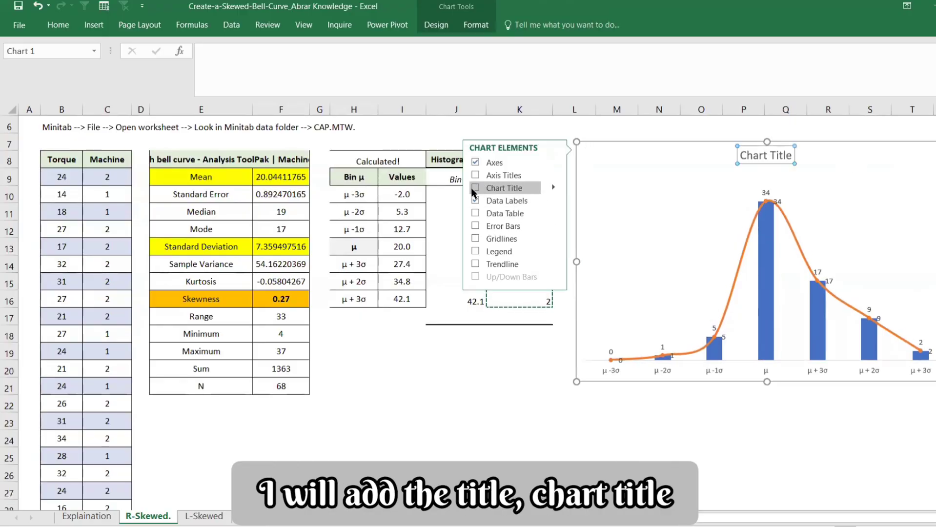
{"action": "left_click", "coordinate": [754, 155]}
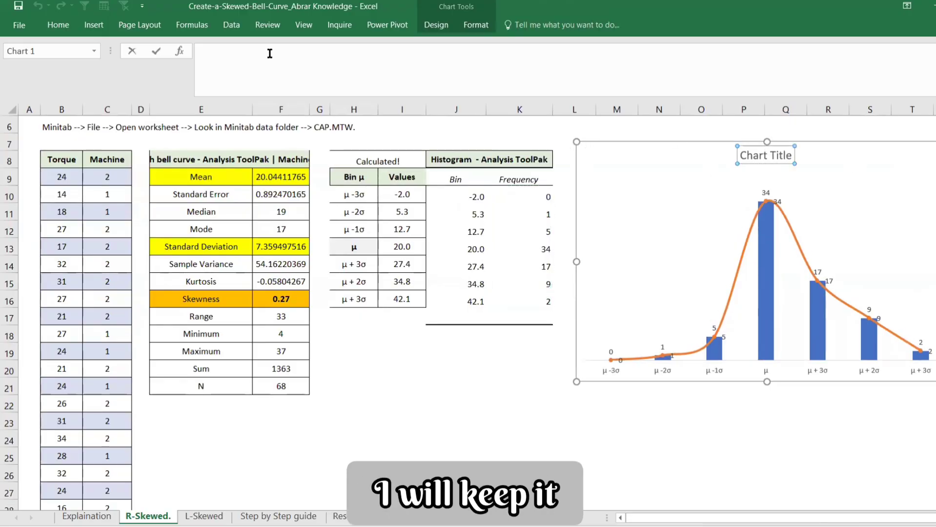
{"action": "left_click", "coordinate": [270, 54]}
{"action": "type", "text": "="}
{"action": "left_click", "coordinate": [173, 157]}
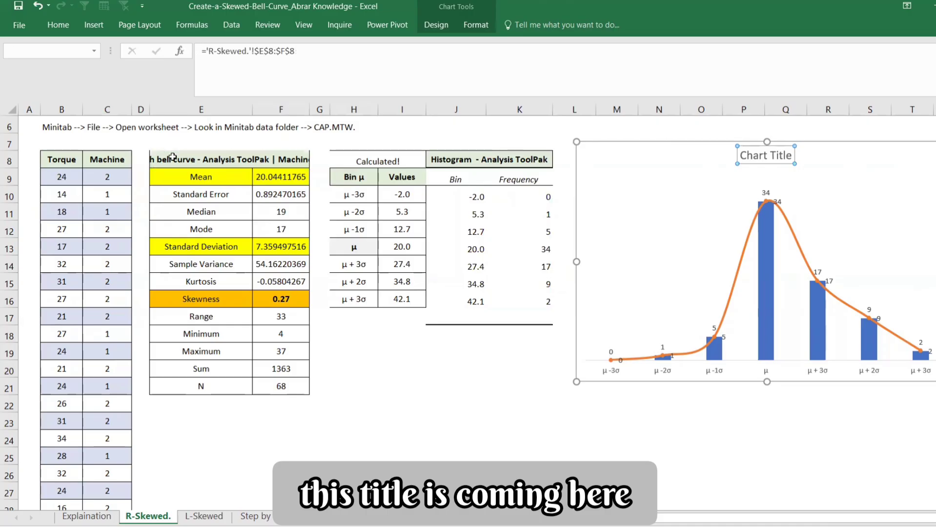
{"action": "key", "text": "Return"}
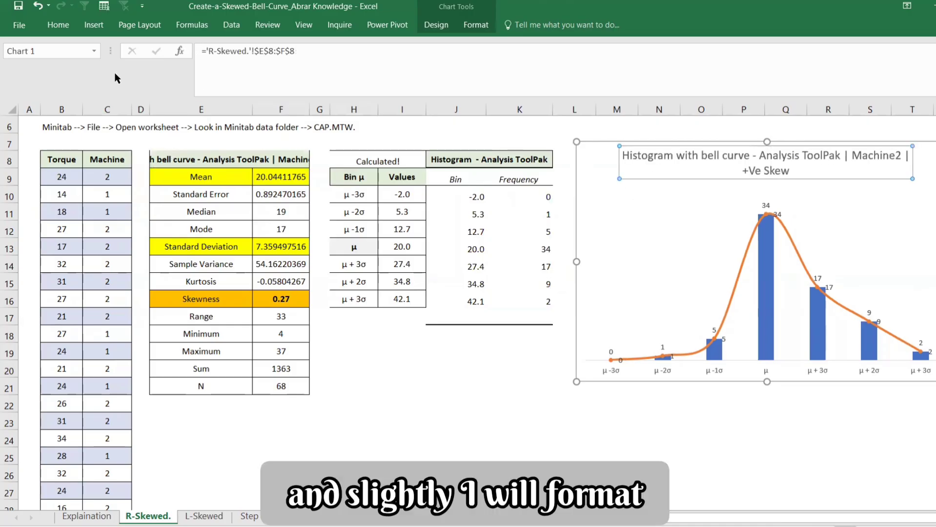
Change the chart title's font to Arial and reduce its size to 11
{"action": "left_click", "coordinate": [59, 25]}
{"action": "left_click", "coordinate": [156, 47]}
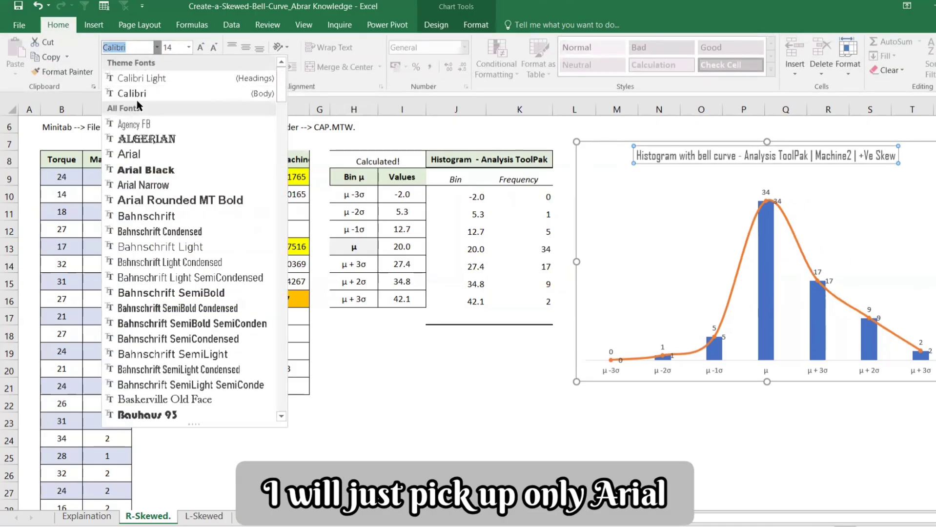
{"action": "left_click", "coordinate": [129, 154]}
{"action": "left_click", "coordinate": [213, 49]}
{"action": "left_click", "coordinate": [214, 48]}
{"action": "left_click", "coordinate": [213, 49]}
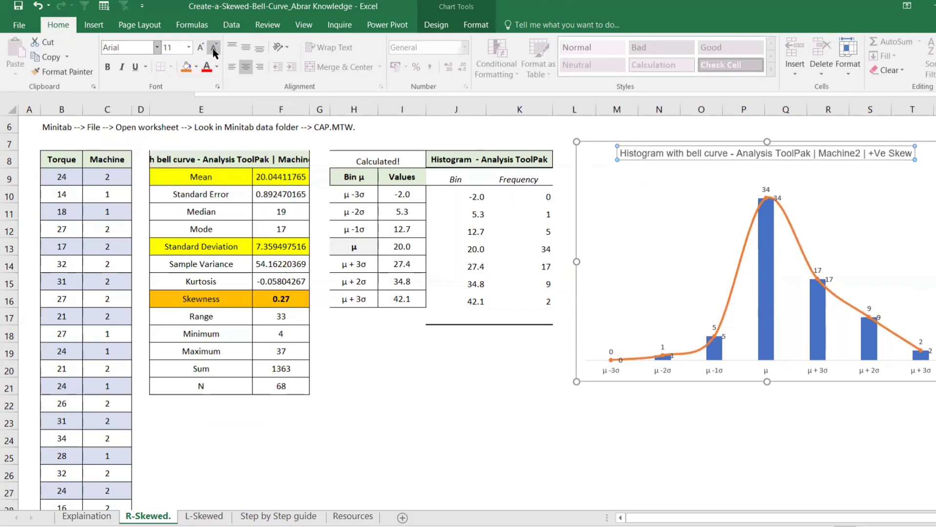
Fill the chart title's background with orange and make its text white
{"action": "left_click", "coordinate": [185, 67]}
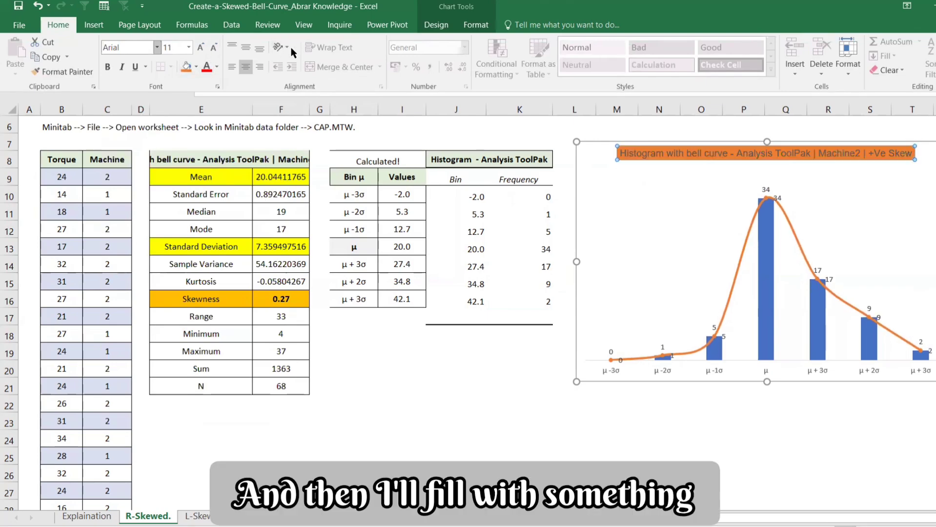
{"action": "left_click", "coordinate": [216, 67]}
{"action": "left_click", "coordinate": [205, 110]}
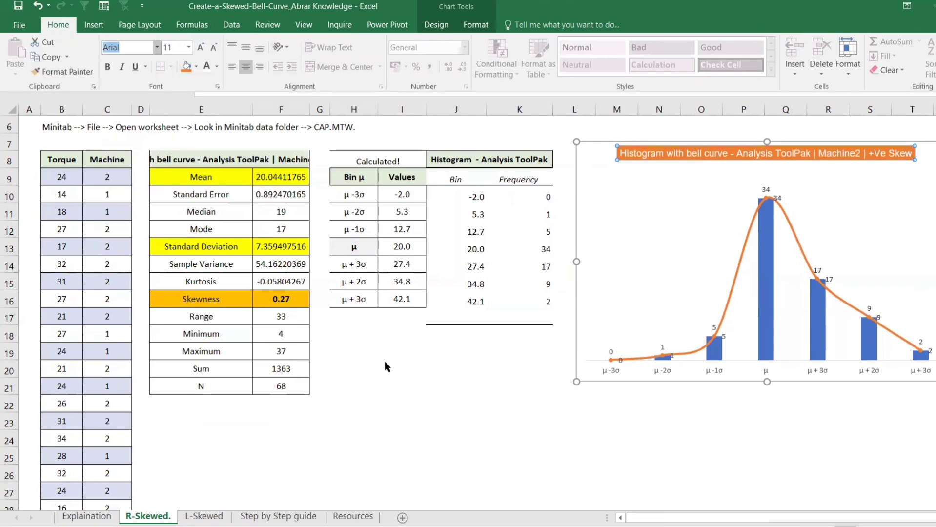
{"action": "left_click", "coordinate": [483, 386]}
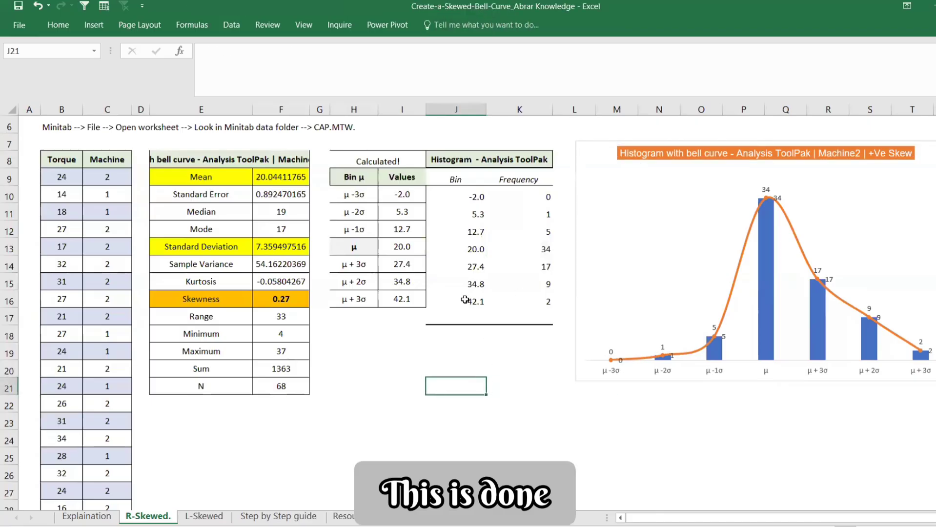
Inspect the Skewness formula in F16 and mark the chart's spread on both sides of the mean with arrows
{"action": "left_click", "coordinate": [306, 306]}
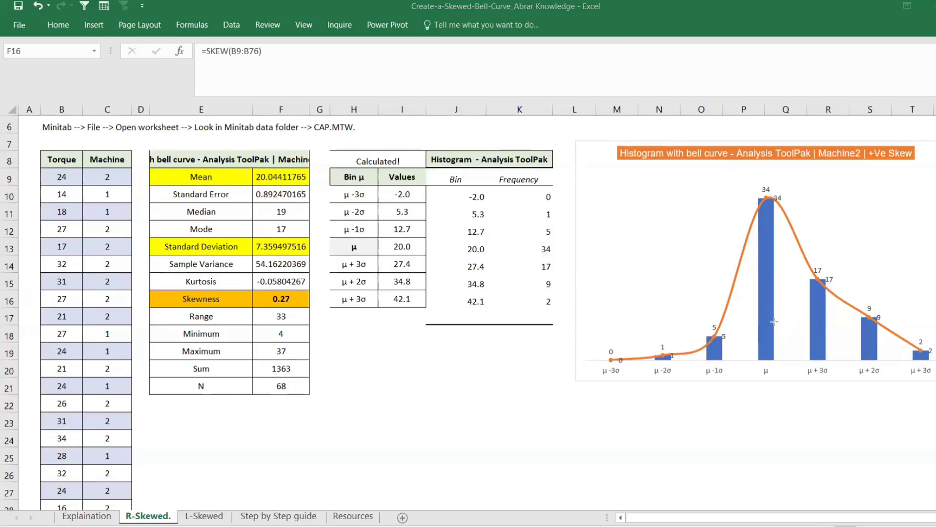
{"action": "mouse_move", "coordinate": [775, 321]}
{"action": "left_mouse_down"}
{"action": "mouse_move", "coordinate": [874, 309]}
{"action": "mouse_move", "coordinate": [921, 318]}
{"action": "left_mouse_up"}
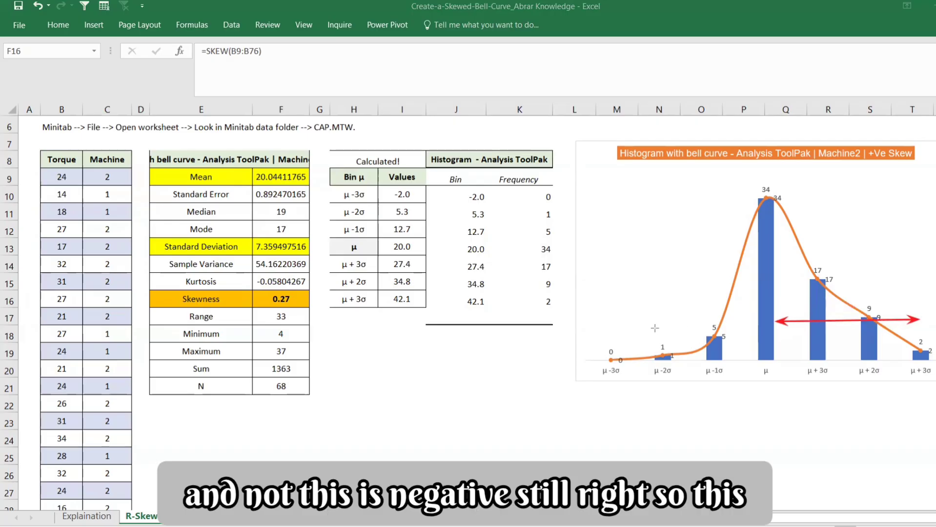
{"action": "left_click_drag", "start_coordinate": [656, 328], "coordinate": [758, 325]}
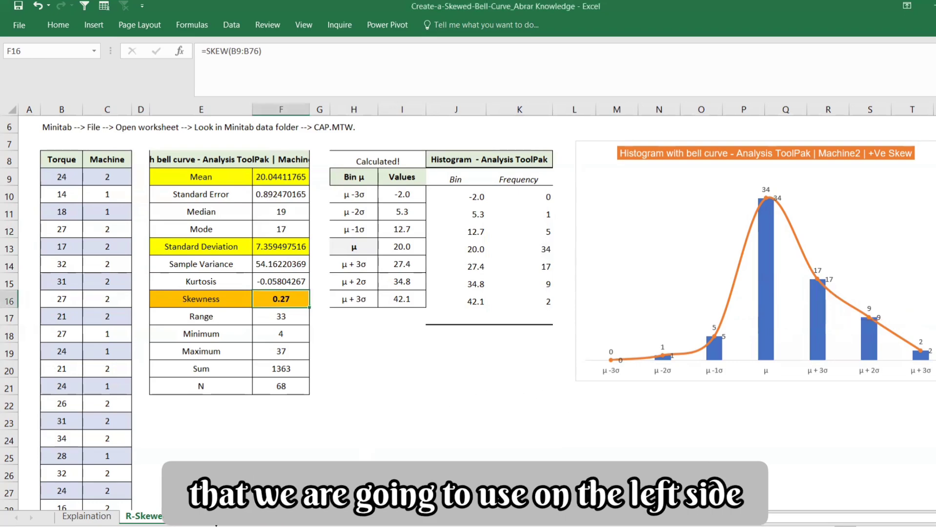
Examine the notes, statistics, bins and skewness formula on the L-Skewed sheet
{"action": "key", "text": "ctrl+Page_Down"}
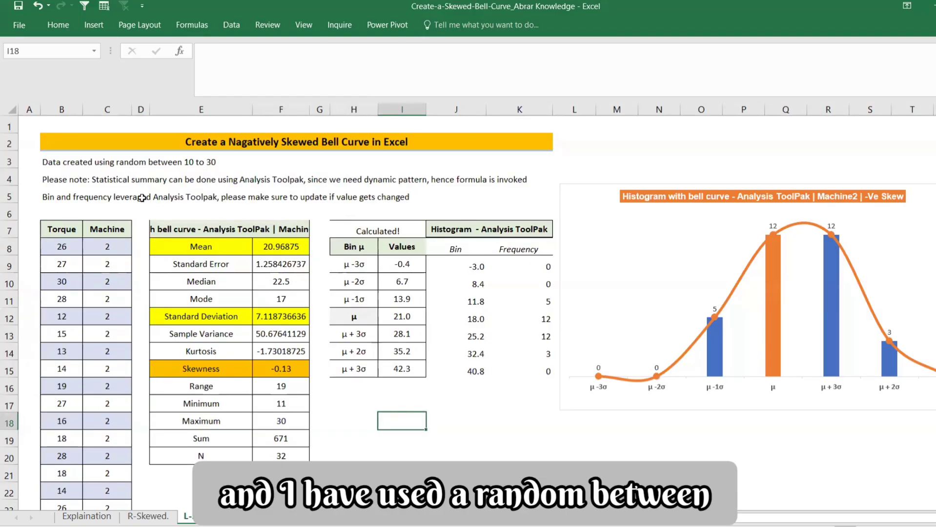
{"action": "left_click", "coordinate": [141, 181]}
{"action": "left_click_drag", "start_coordinate": [282, 240], "coordinate": [298, 277]}
{"action": "left_click", "coordinate": [428, 269]}
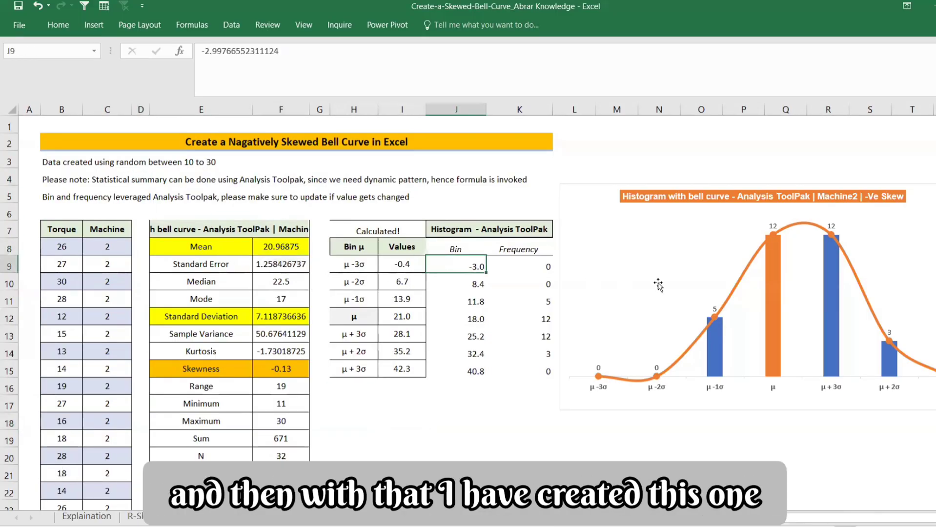
{"action": "left_click", "coordinate": [285, 372]}
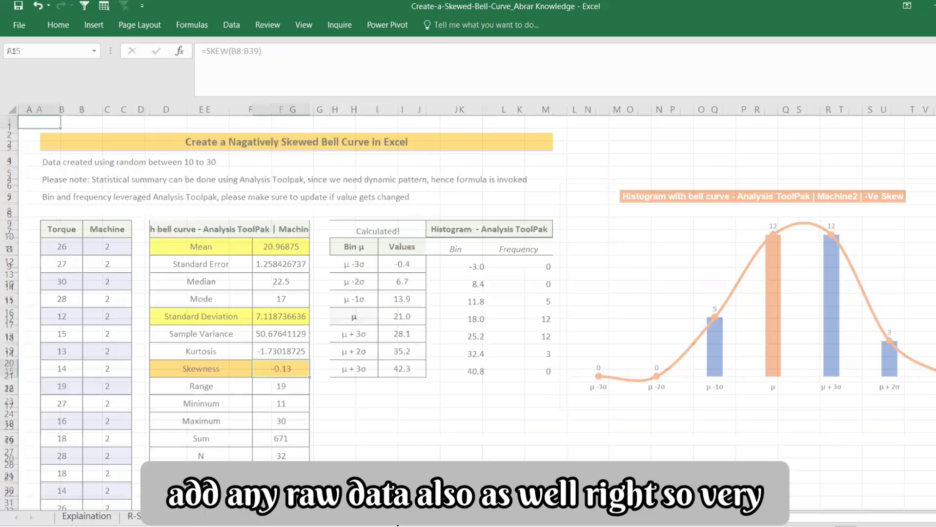
Rename the new blank worksheet as Raw
{"action": "right_click", "coordinate": [251, 516]}
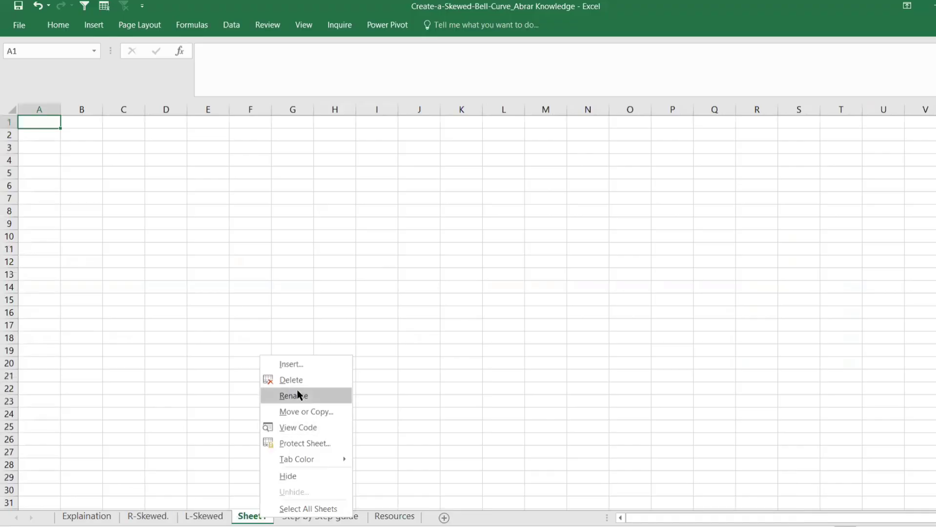
{"action": "left_click", "coordinate": [299, 393]}
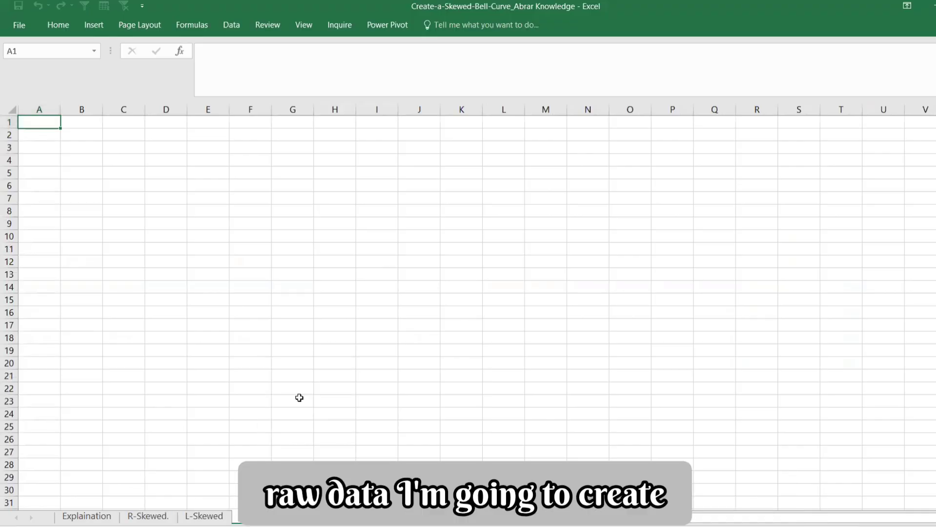
{"action": "type", "text": "Raw"}
{"action": "key", "text": "Return"}
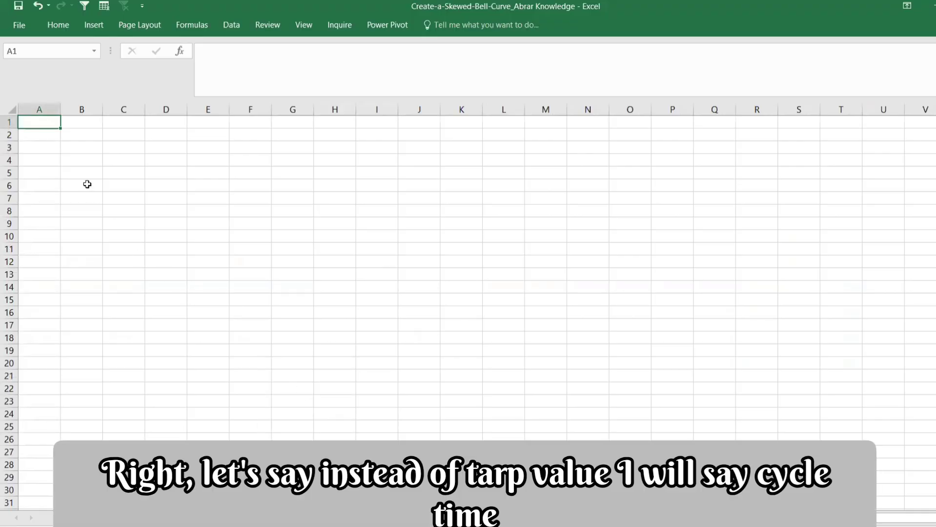
Enter the header Cycle Time in A1 and fill A2:A18 with =RANDBETWEEN(10,20)
{"action": "type", "text": "Cycle Time"}
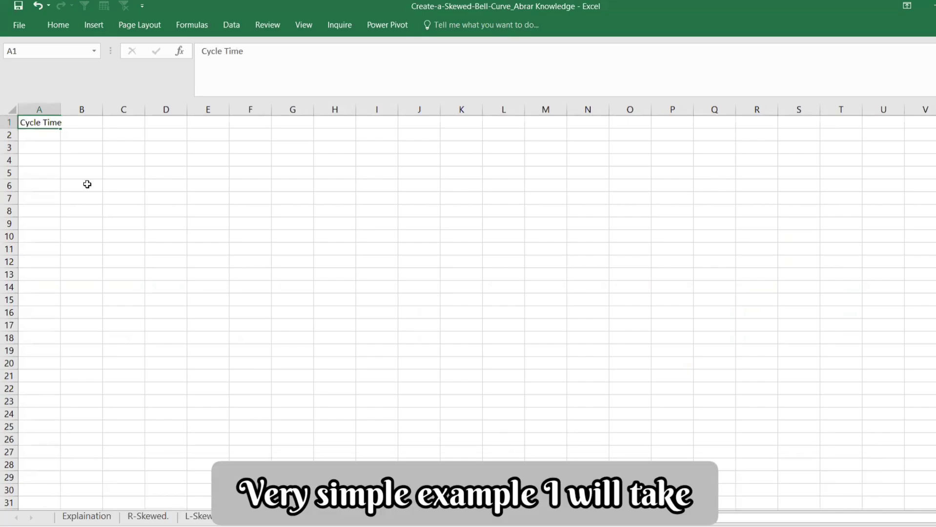
{"action": "key", "text": "Down"}
{"action": "type", "text": "=rand"}
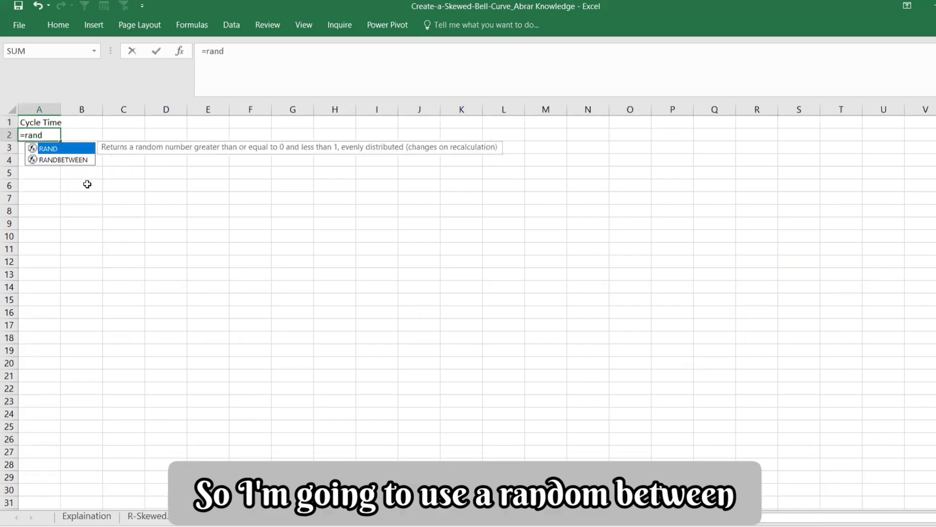
{"action": "key", "text": "Down"}
{"action": "key", "text": "Tab"}
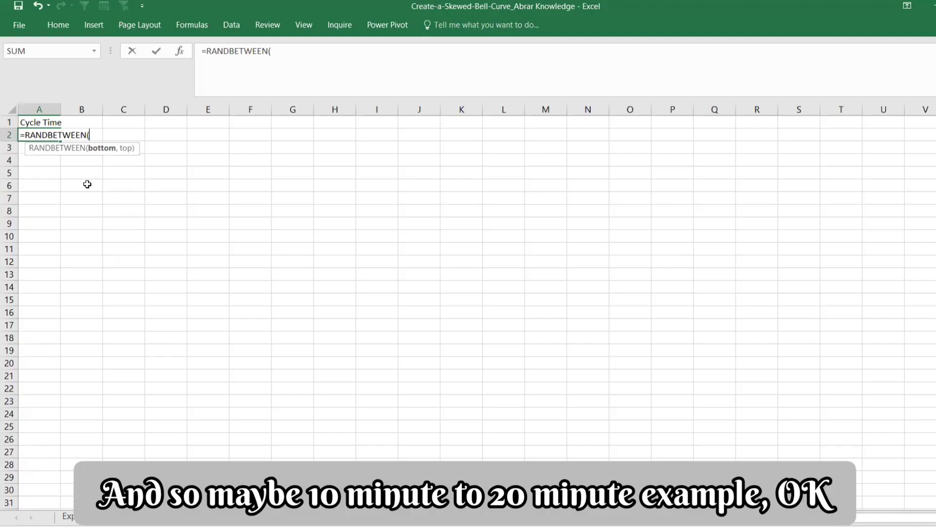
{"action": "type", "text": ",20"}
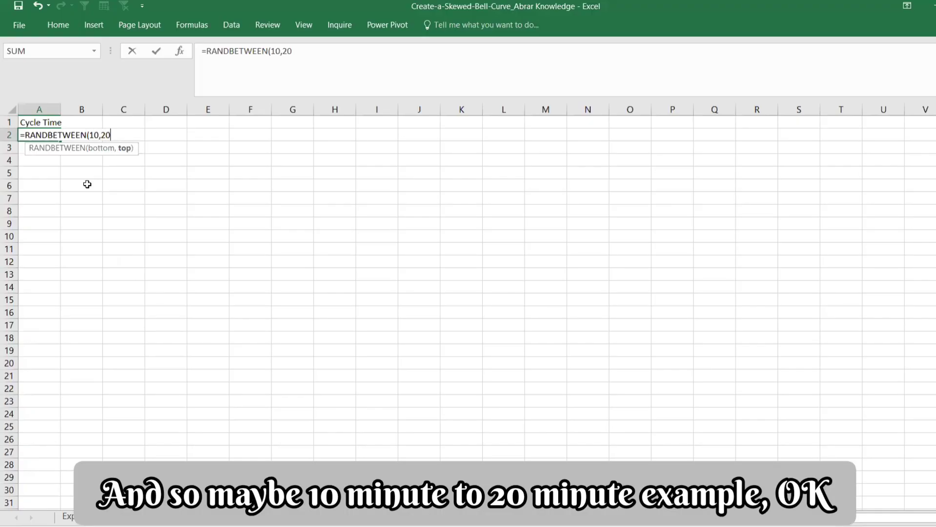
{"action": "key", "text": "ctrl+Return"}
{"action": "key", "text": "Down"}
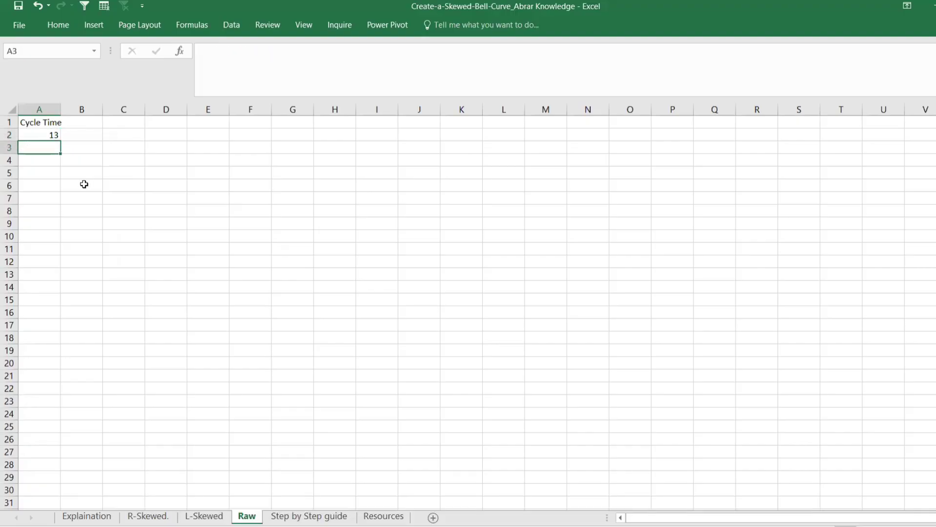
{"action": "left_click", "coordinate": [53, 136]}
{"action": "left_click_drag", "start_coordinate": [60, 141], "coordinate": [60, 343]}
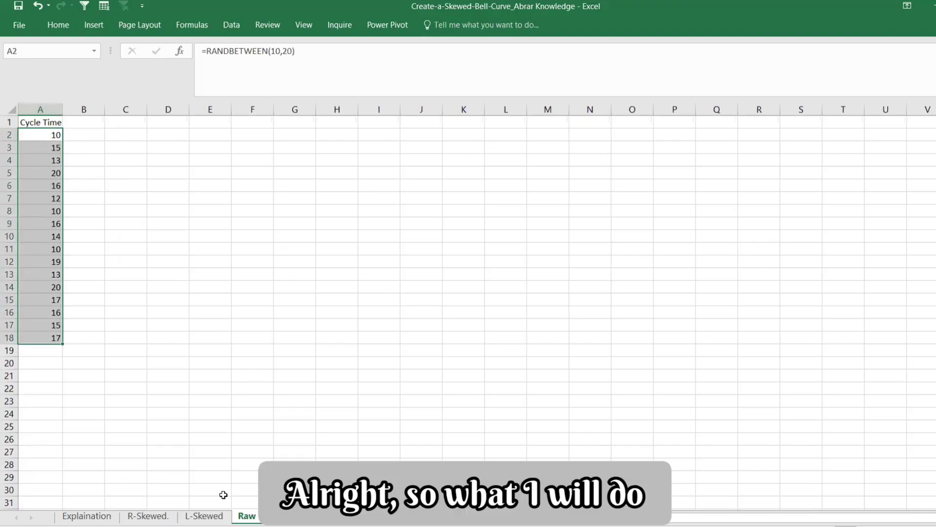
Check the L-Skewed sheet, return to the Raw sheet and delete it permanently
{"action": "left_click", "coordinate": [204, 515]}
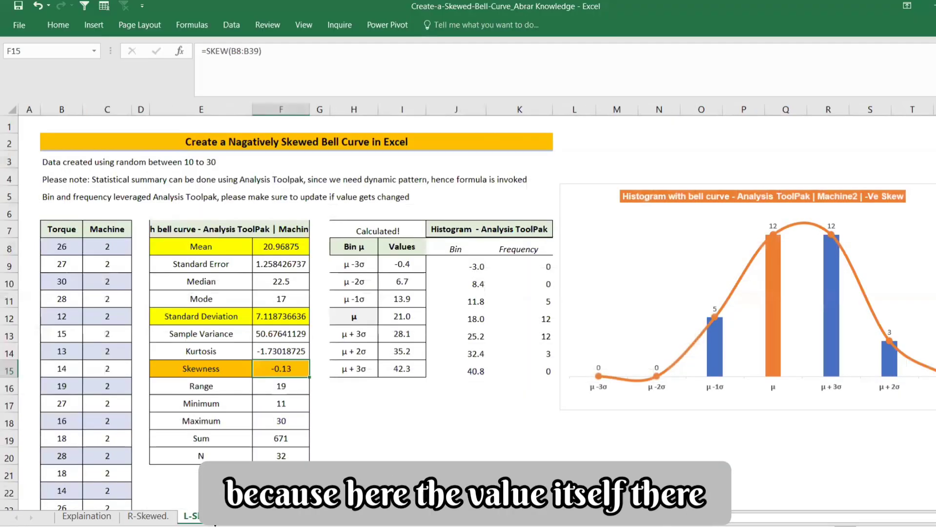
{"action": "left_click", "coordinate": [247, 516]}
{"action": "right_click", "coordinate": [246, 516]}
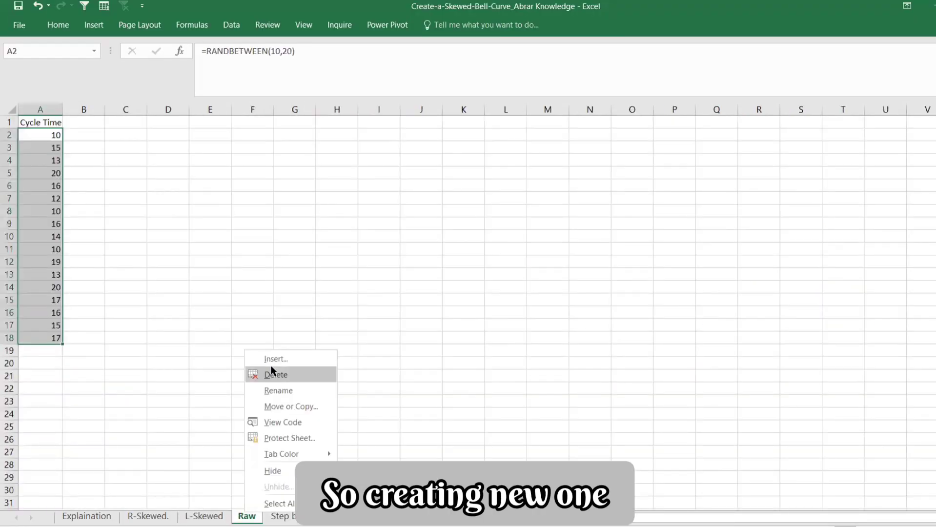
{"action": "left_click", "coordinate": [274, 372]}
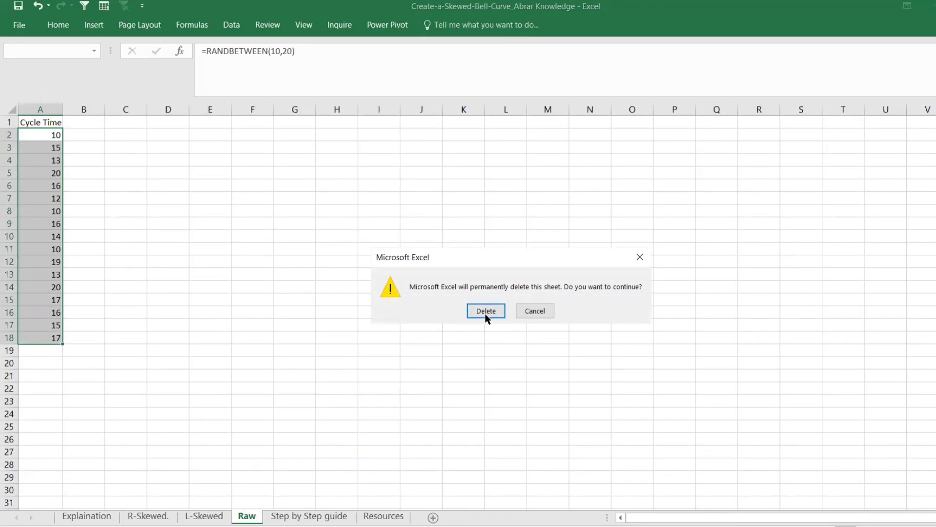
{"action": "key", "text": "Return"}
Create a copy of the L-Skewed sheet and place it just before Step by Step guide
{"action": "left_click", "coordinate": [211, 519]}
{"action": "right_click", "coordinate": [211, 519]}
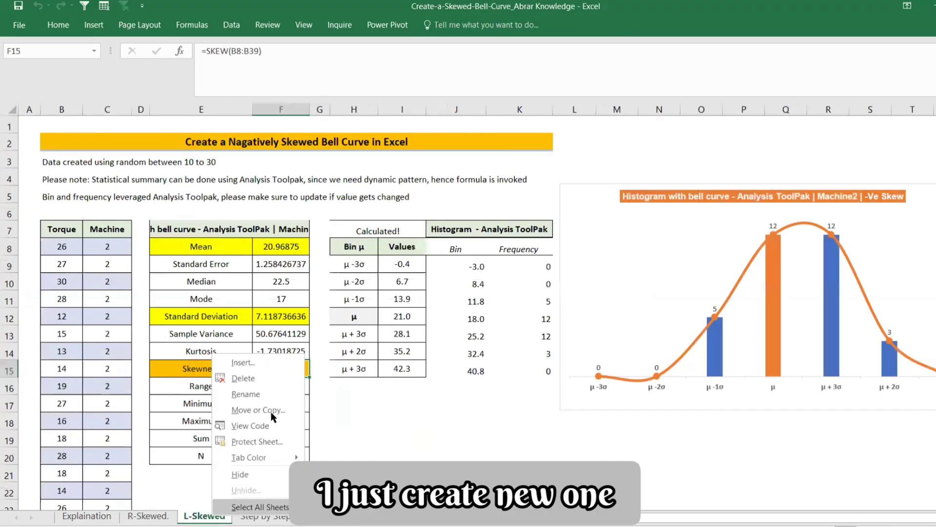
{"action": "left_click", "coordinate": [239, 409]}
{"action": "left_click", "coordinate": [200, 428]}
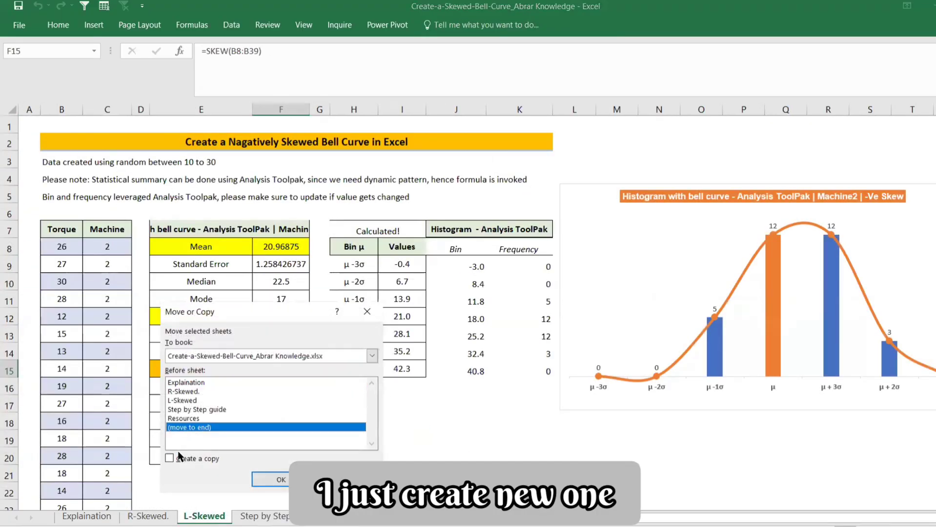
{"action": "left_click", "coordinate": [170, 458]}
{"action": "left_click", "coordinate": [281, 479]}
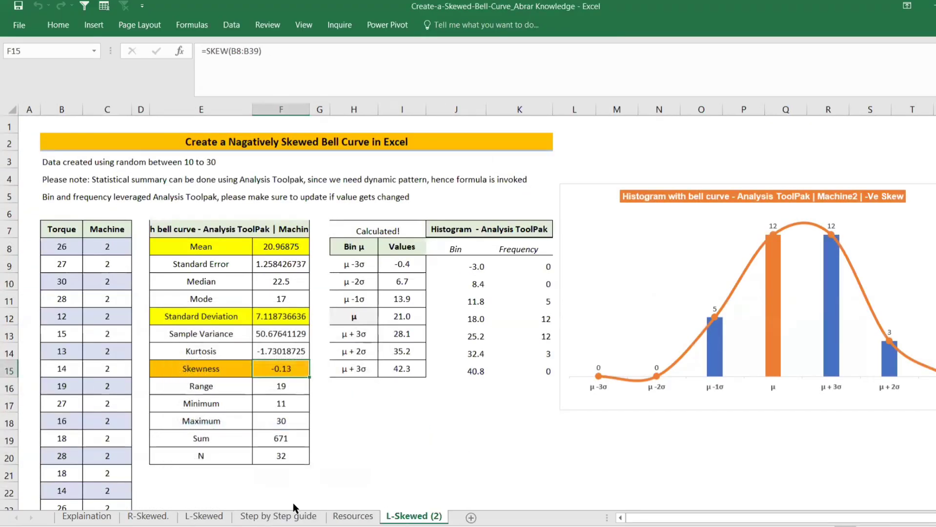
{"action": "left_click_drag", "start_coordinate": [294, 507], "coordinate": [246, 517]}
Rename the copied L-Skewed sheet as check skewness
{"action": "right_click", "coordinate": [249, 516]}
{"action": "left_click", "coordinate": [295, 396]}
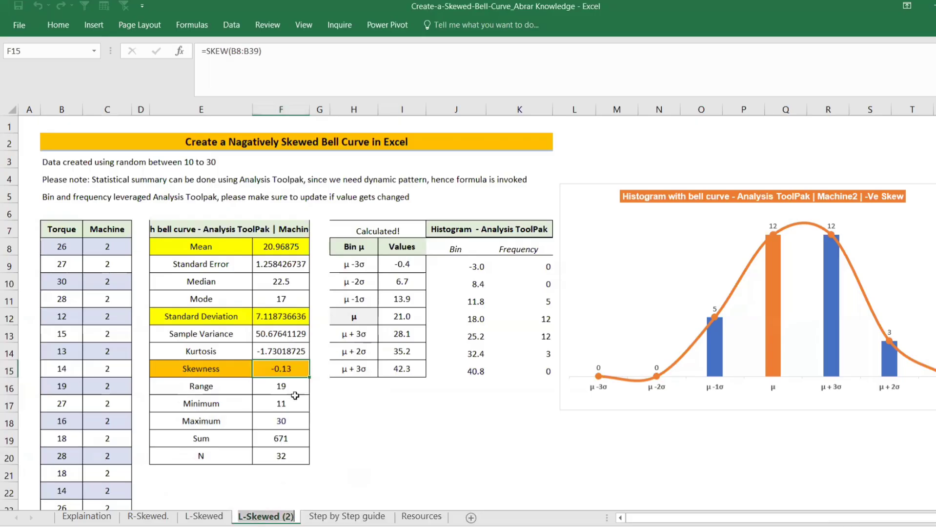
{"action": "type", "text": "dheck sw"}
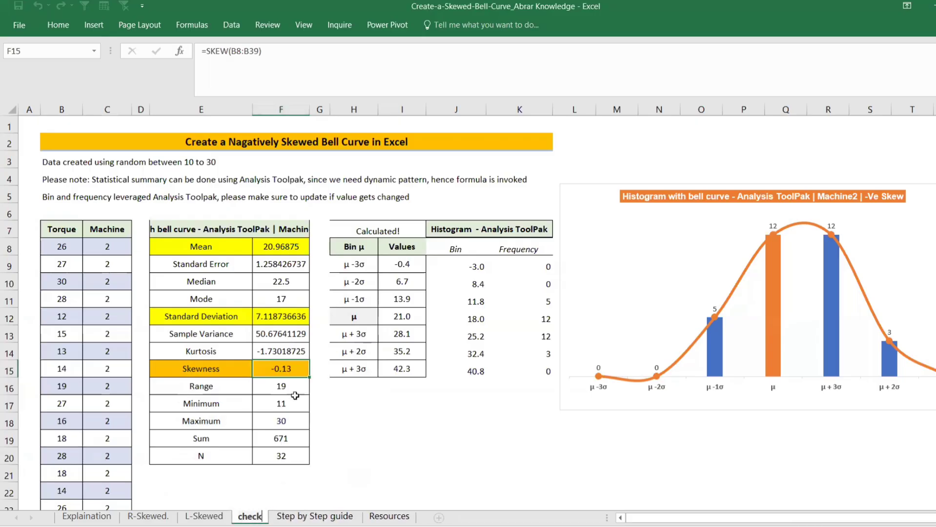
{"action": "type", "text": "kewness"}
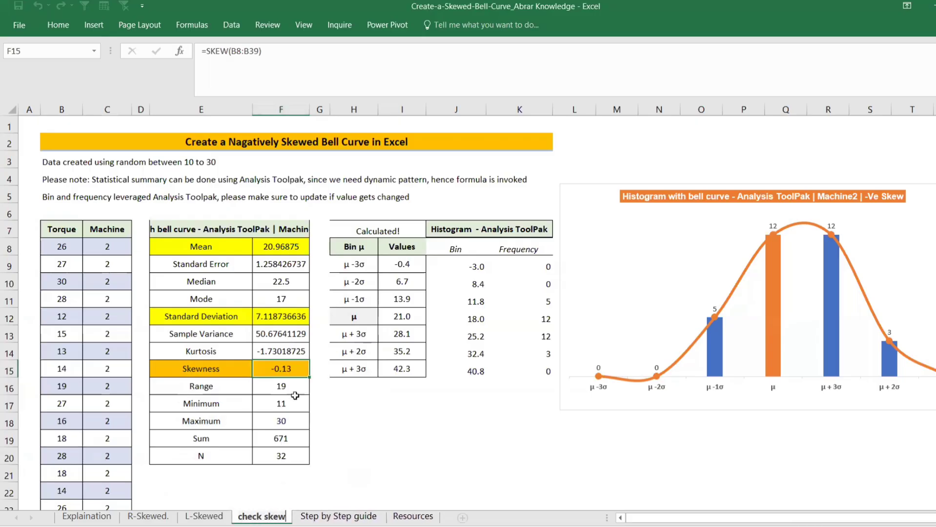
{"action": "key", "text": "Return"}
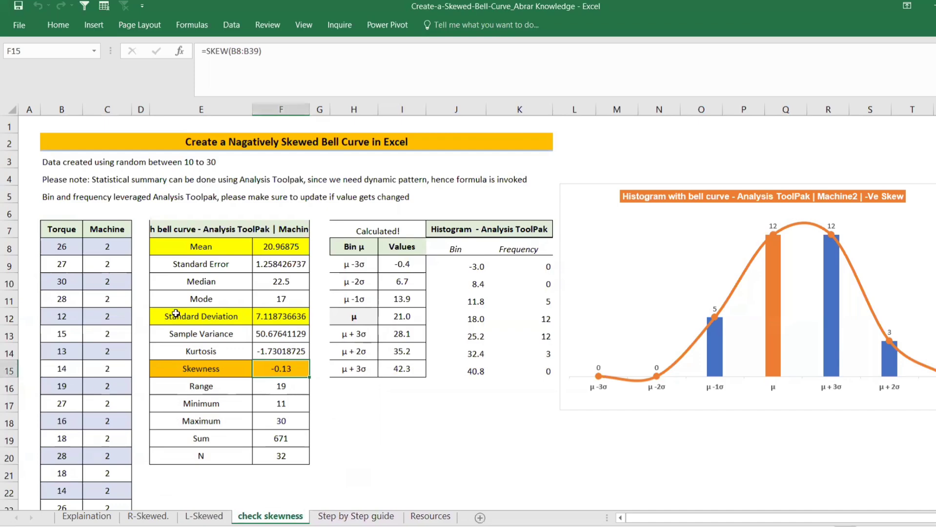
Change the Torque column header in B7 to CT
{"action": "left_click", "coordinate": [73, 245]}
{"action": "left_click", "coordinate": [71, 227]}
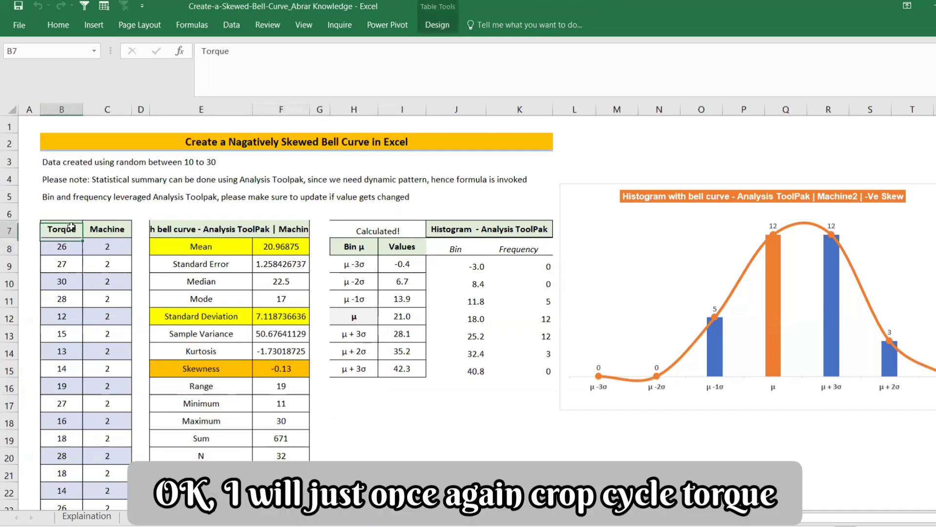
{"action": "type", "text": "C"}
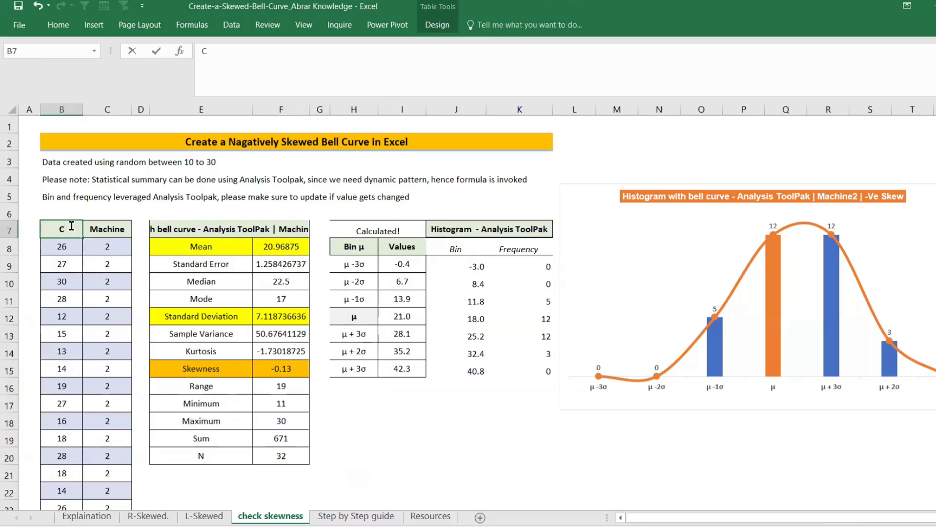
{"action": "type", "text": "t"}
{"action": "key", "text": "Return"}
Clear all values in the CT column, B8:B39
{"action": "left_click", "coordinate": [71, 226]}
{"action": "key", "text": "Down"}
{"action": "key", "text": "ctrl+shift+Down"}
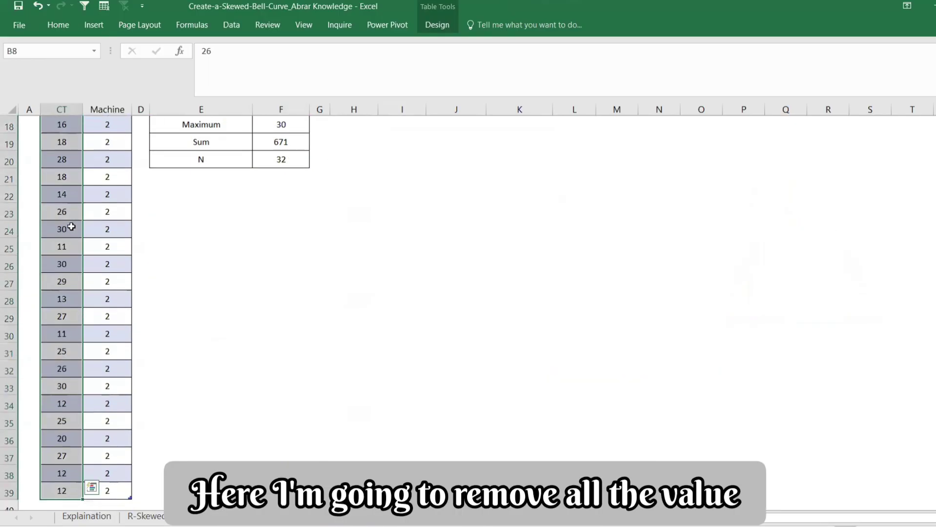
{"action": "key", "text": "Delete"}
Clear the Machine column next to CT, including its header, in C7:C39
{"action": "scroll", "coordinate": [71, 226], "scroll_direction": "up", "scroll_amount": 6}
{"action": "scroll", "coordinate": [71, 226], "scroll_direction": "up", "scroll_amount": 1}
{"action": "left_click", "coordinate": [108, 229]}
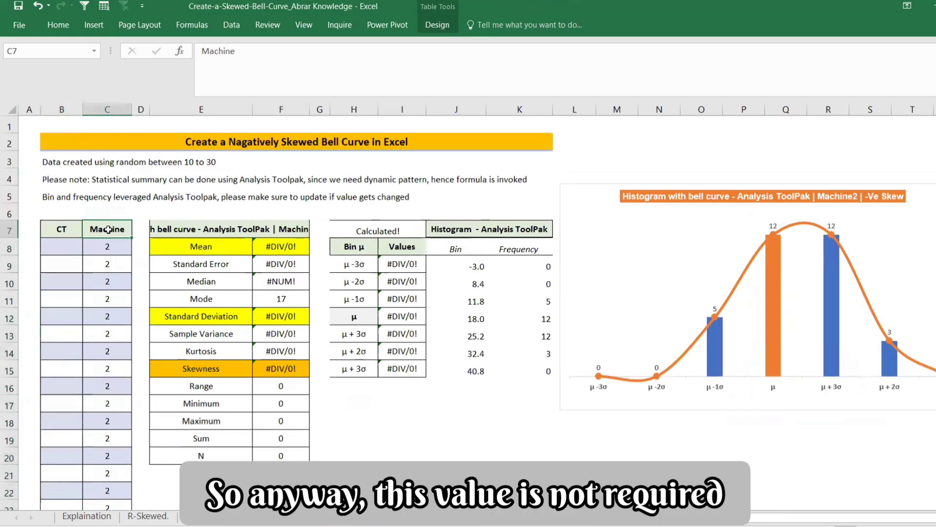
{"action": "left_click_drag", "start_coordinate": [107, 246], "coordinate": [108, 487]}
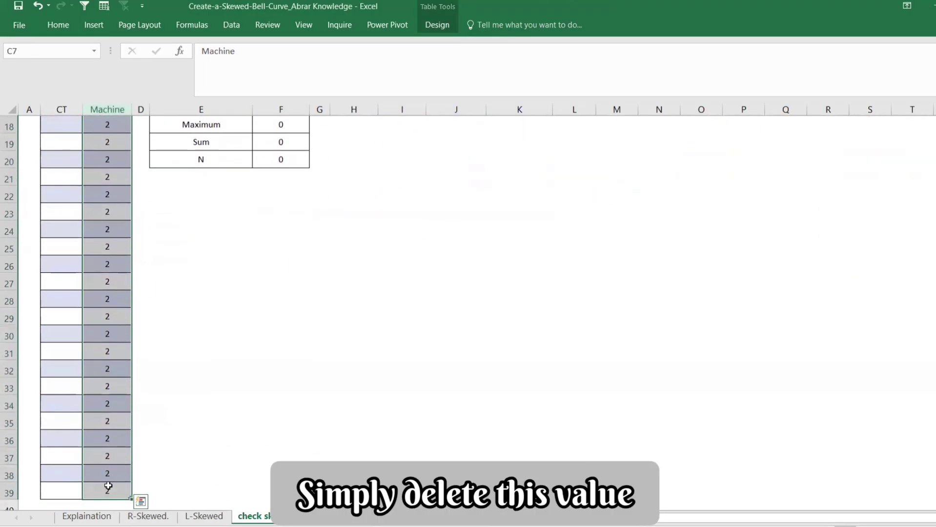
{"action": "key", "text": "Delete"}
{"action": "left_click", "coordinate": [106, 227]}
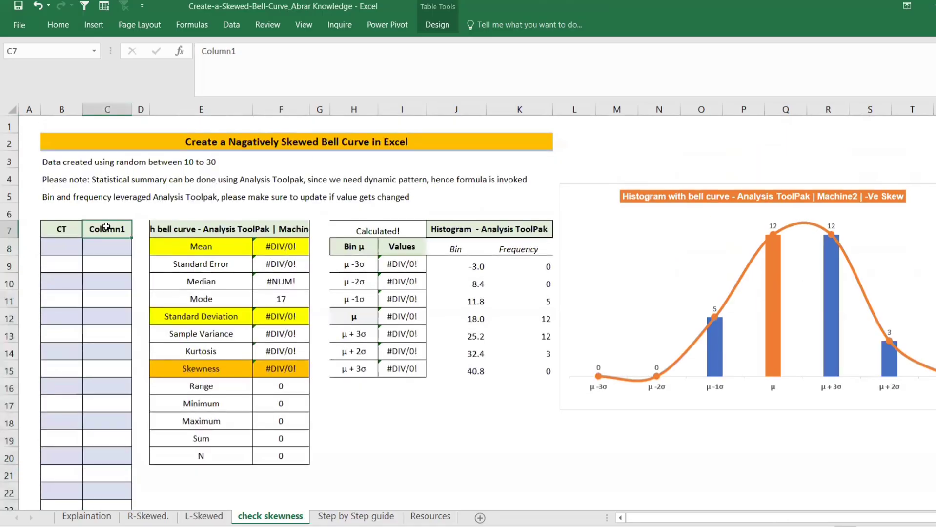
Fill the whole CT column from B8 down with the formula =RANDBETWEEN(10,15)
{"action": "left_click", "coordinate": [64, 241]}
{"action": "type", "text": "=RAN"}
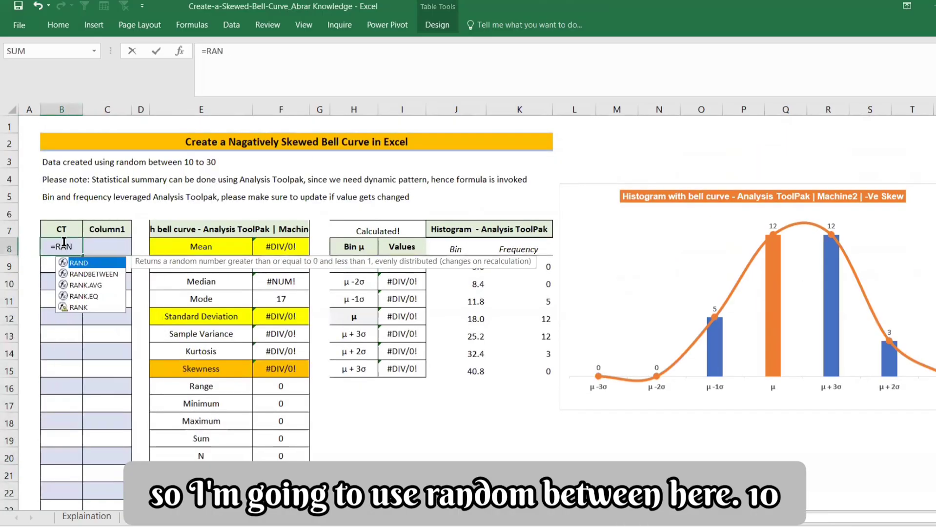
{"action": "key", "text": "Down"}
{"action": "key", "text": "Tab"}
{"action": "type", "text": "10,"}
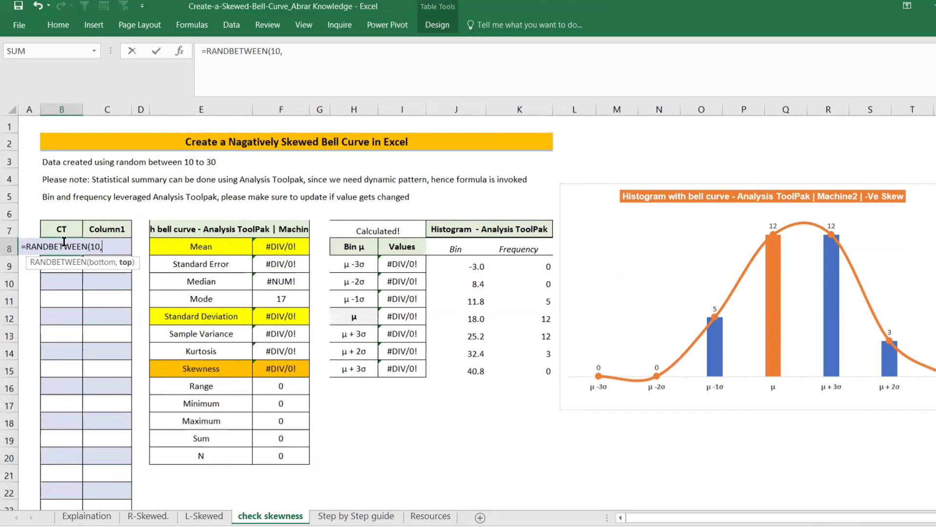
{"action": "type", "text": "1"}
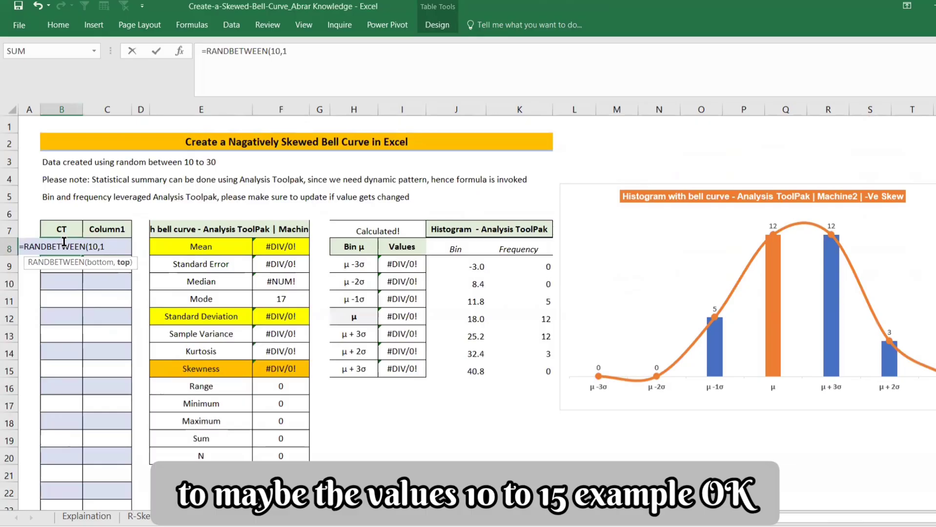
{"action": "type", "text": "5"}
{"action": "key", "text": "ctrl+Return"}
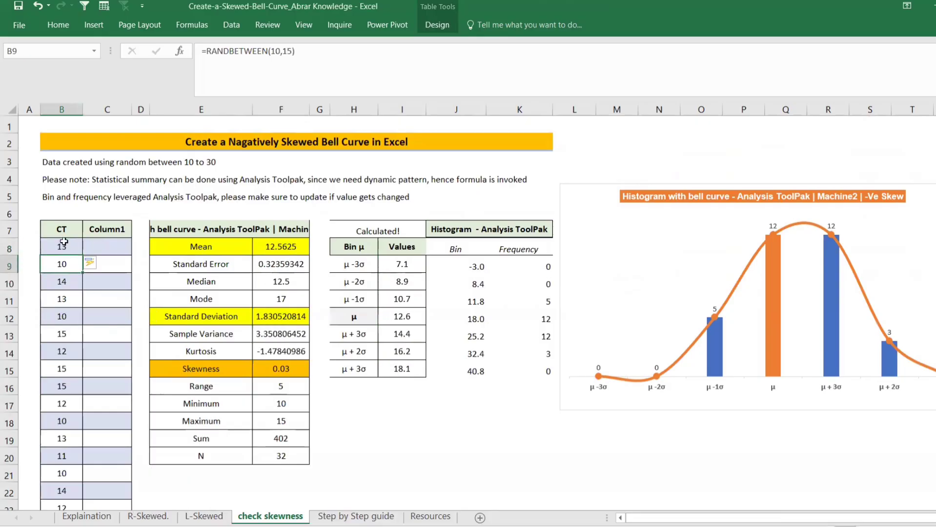
{"action": "scroll", "coordinate": [91, 328], "scroll_direction": "down", "scroll_amount": 7}
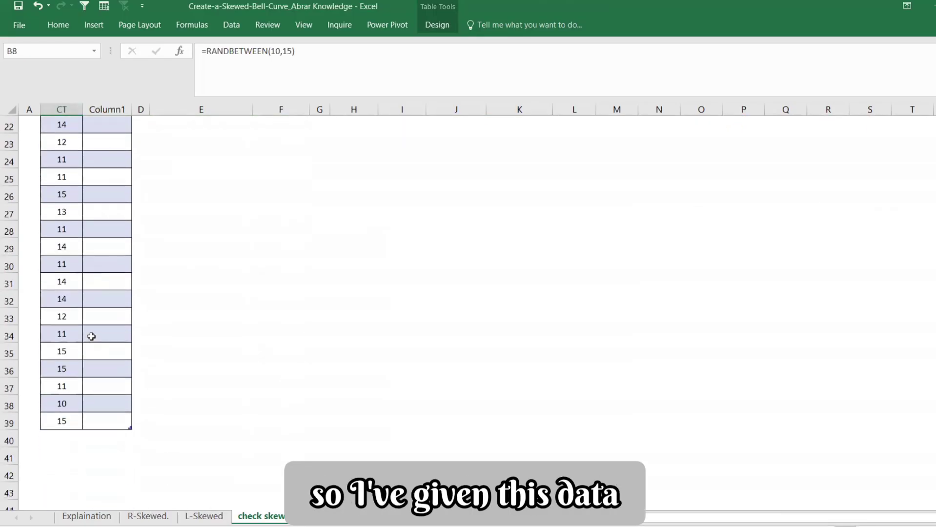
{"action": "scroll", "coordinate": [90, 334], "scroll_direction": "up", "scroll_amount": 7}
Examine the mean, median and skewness results and their formulas in the statistical summary
{"action": "left_click", "coordinate": [293, 250]}
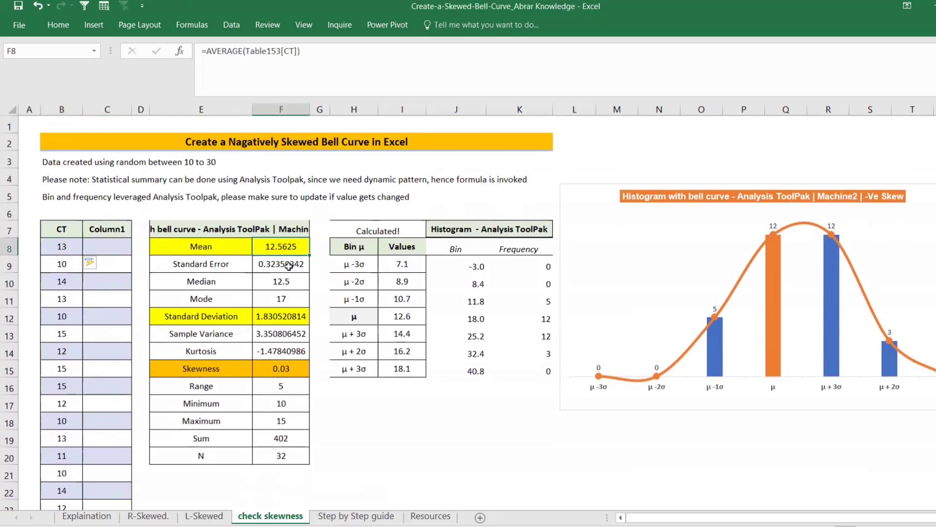
{"action": "left_click", "coordinate": [294, 282]}
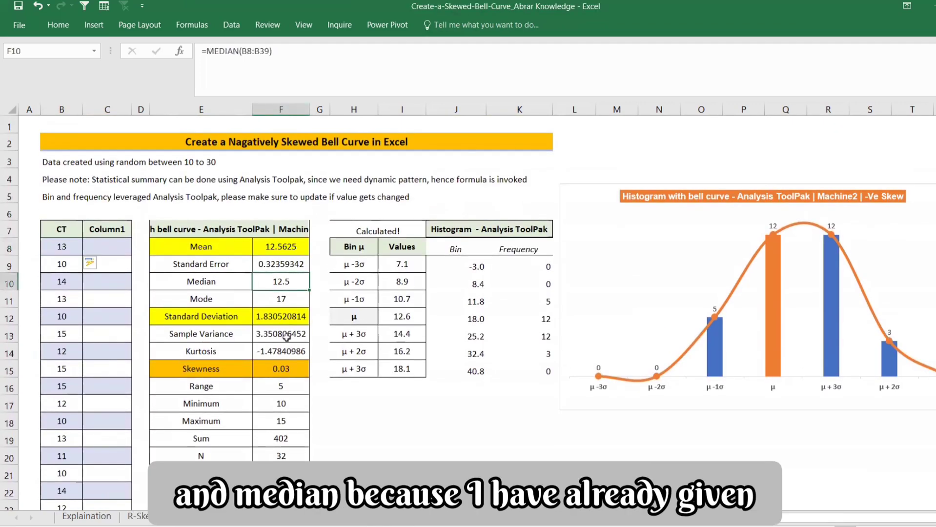
{"action": "left_click", "coordinate": [295, 370]}
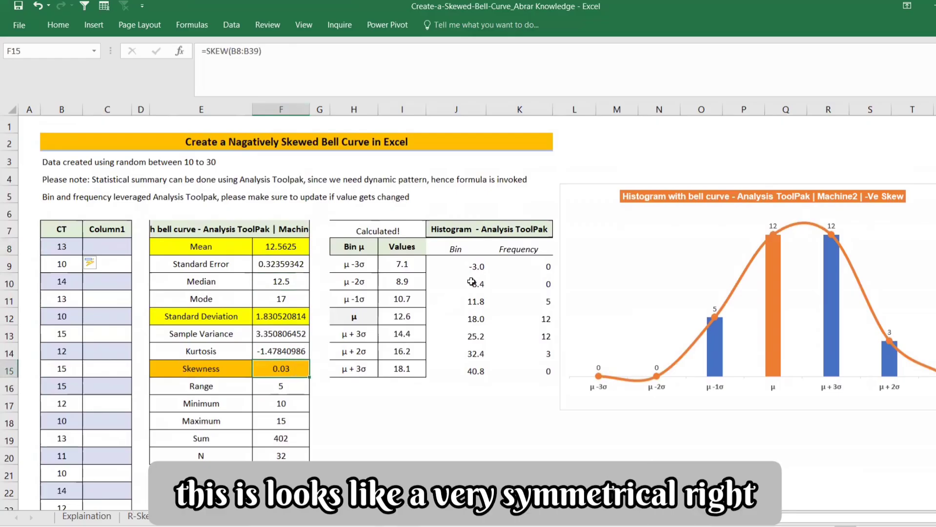
Clear the outdated Bin and Frequency output in J8:K15 and check the formulas behind the µ -3σ and µ values
{"action": "left_click_drag", "start_coordinate": [456, 249], "coordinate": [535, 373]}
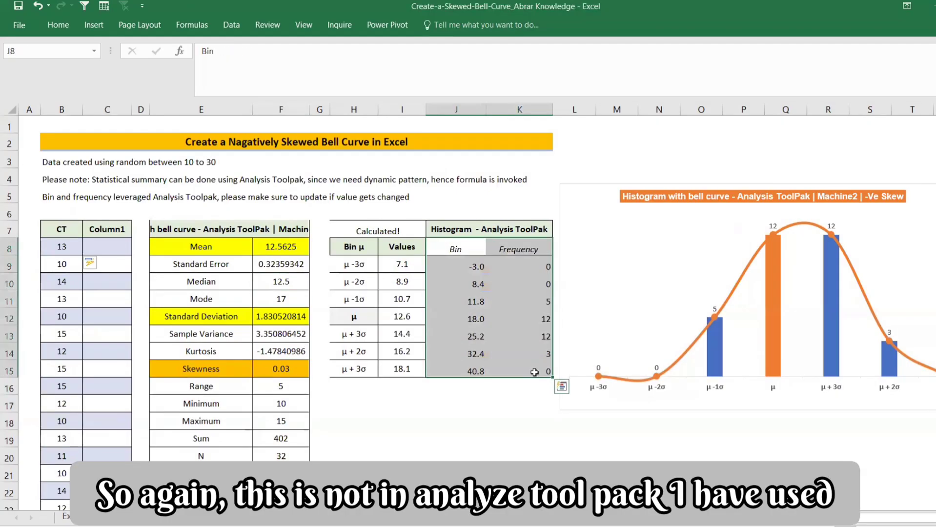
{"action": "key", "text": "Delete"}
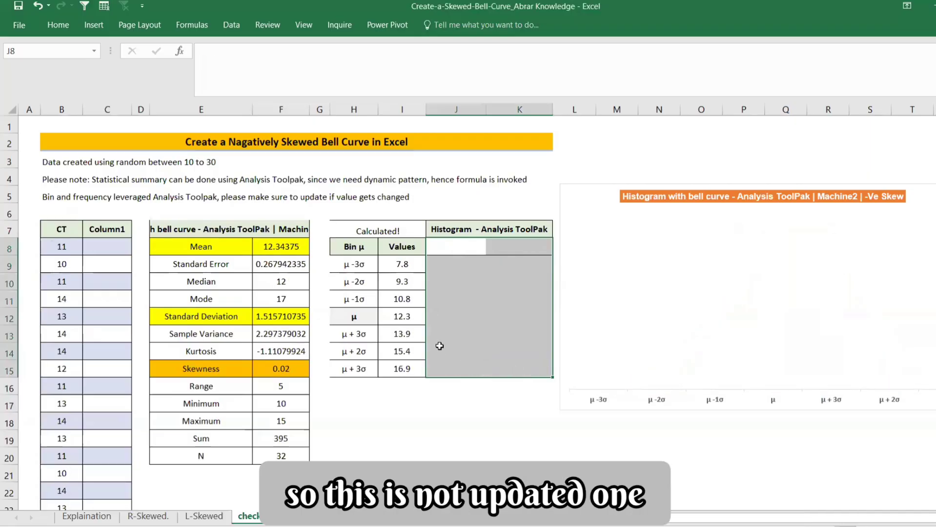
{"action": "left_click", "coordinate": [438, 264]}
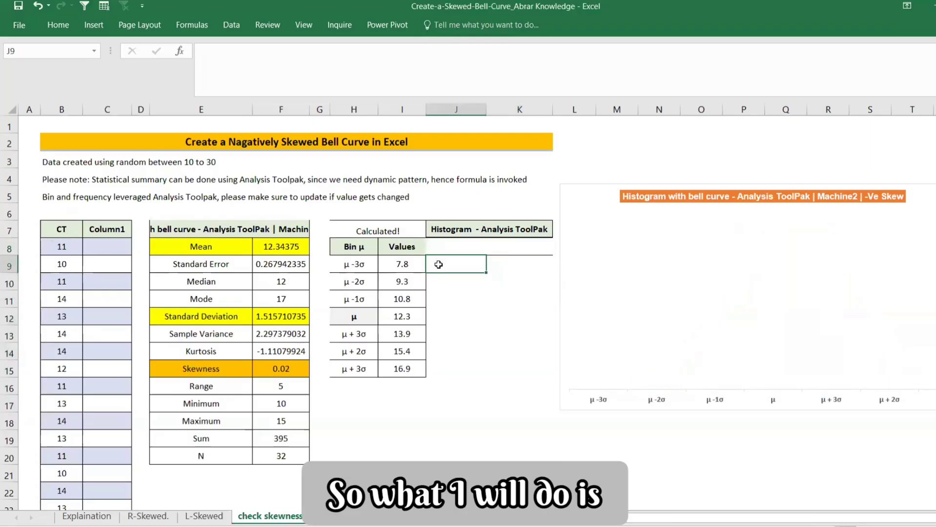
{"action": "left_click", "coordinate": [402, 265]}
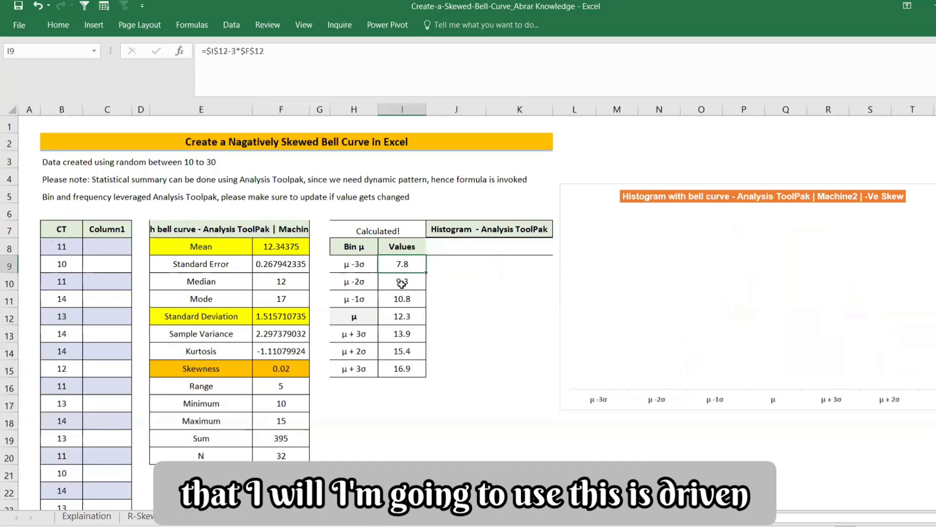
{"action": "left_click", "coordinate": [394, 314]}
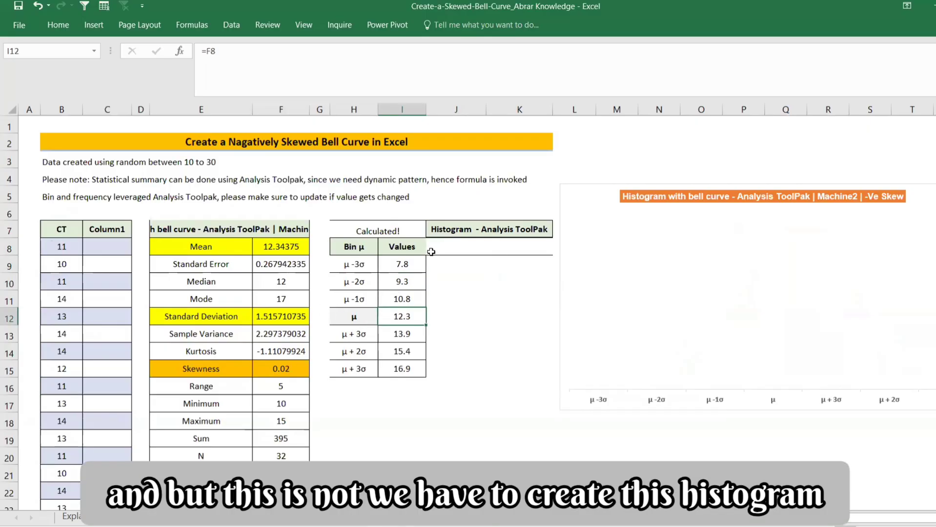
{"action": "left_click", "coordinate": [232, 25]}
{"action": "left_click", "coordinate": [900, 41]}
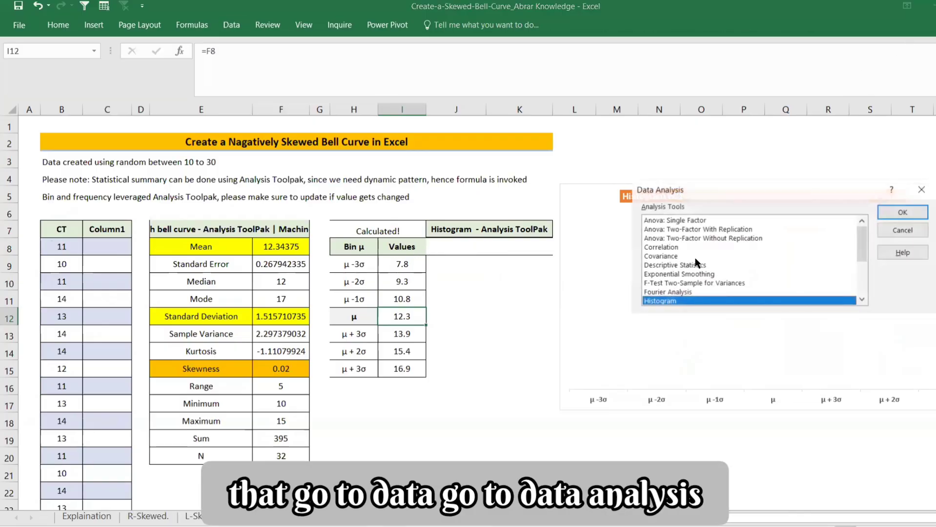
{"action": "left_click", "coordinate": [903, 212]}
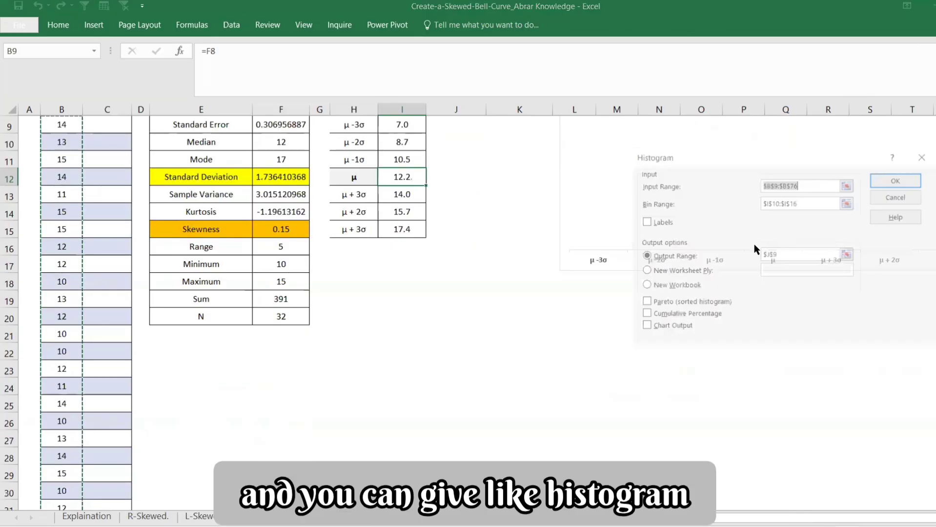
{"action": "left_click", "coordinate": [847, 184]}
{"action": "scroll", "coordinate": [100, 175], "scroll_direction": "up", "scroll_amount": 3}
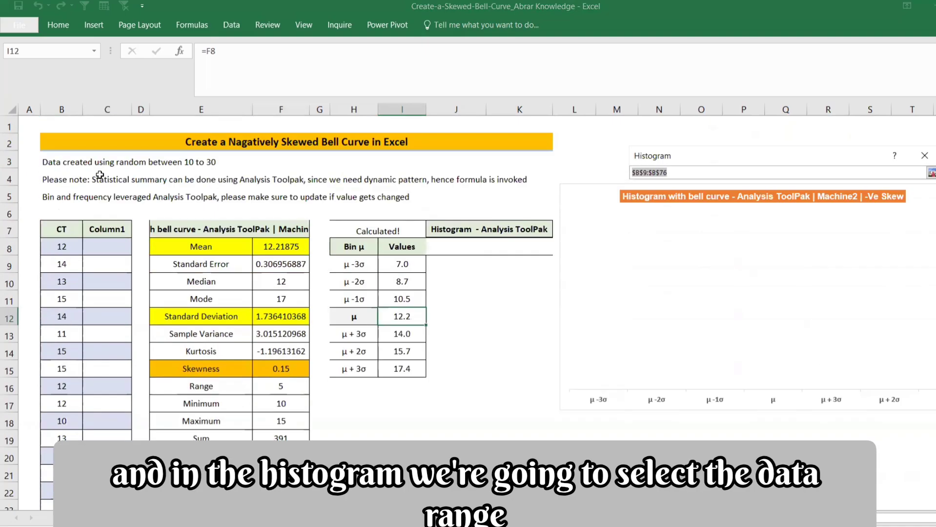
{"action": "left_click", "coordinate": [61, 248]}
{"action": "key", "text": "Return"}
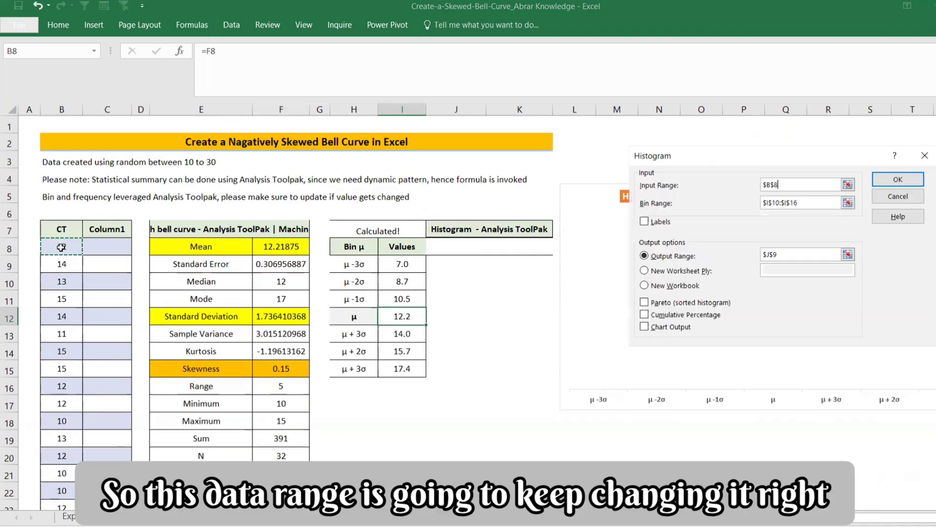
{"action": "key", "text": "Escape"}
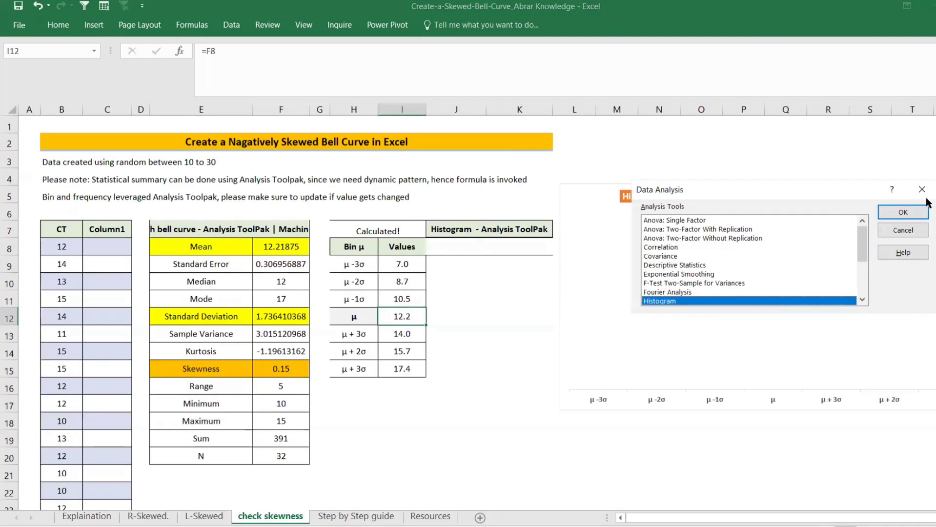
{"action": "key", "text": "Escape"}
Replace the random formulas in the CT column, B8:B39, with their static values
{"action": "left_click", "coordinate": [61, 247]}
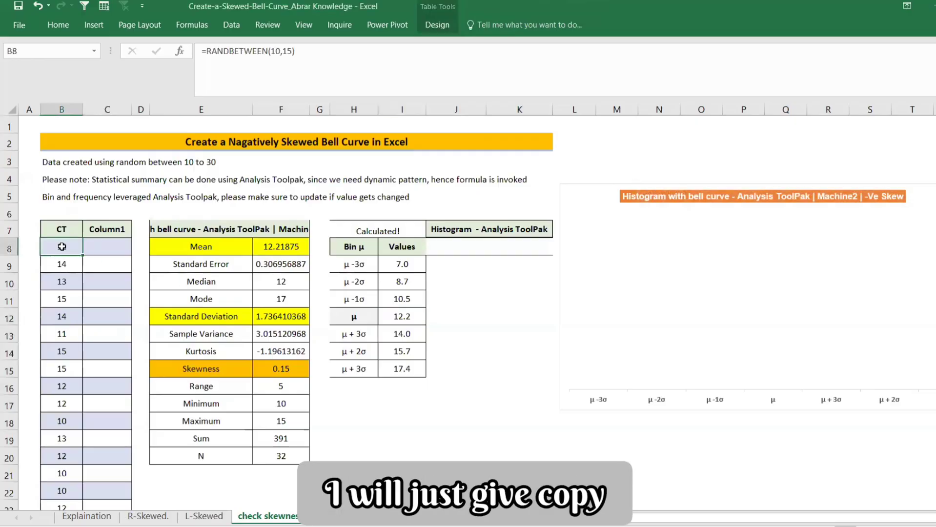
{"action": "key", "text": "ctrl+shift+Down"}
{"action": "key", "text": "ctrl+c"}
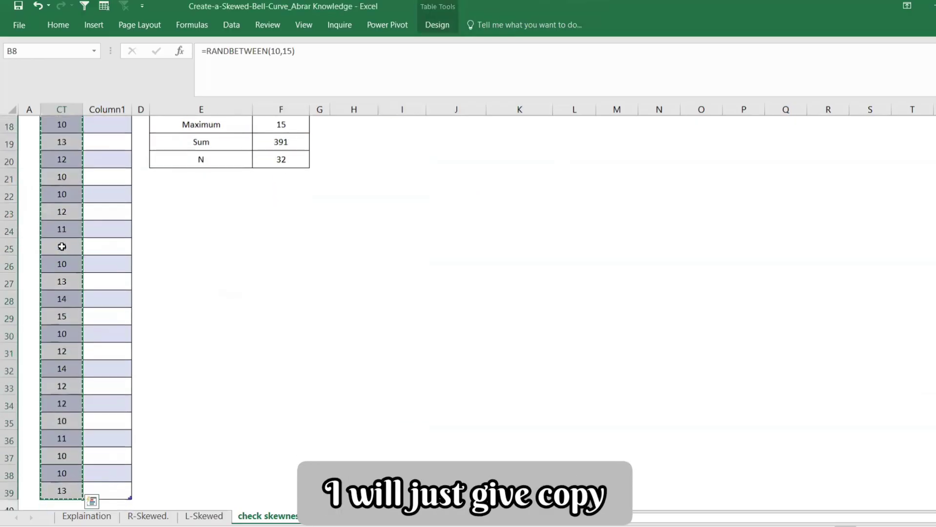
{"action": "left_click", "coordinate": [61, 25]}
{"action": "left_click", "coordinate": [13, 73]}
{"action": "left_click", "coordinate": [11, 157]}
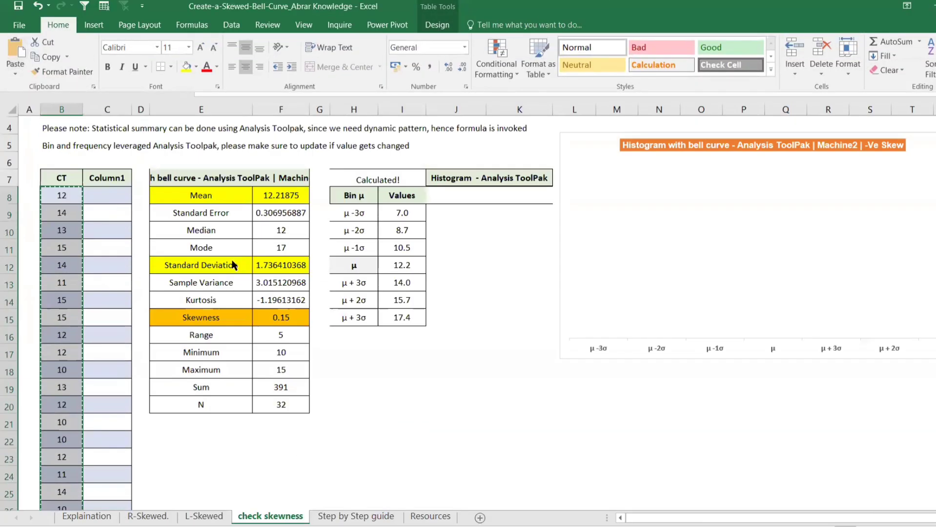
{"action": "left_click", "coordinate": [380, 416]}
{"action": "left_click", "coordinate": [277, 340]}
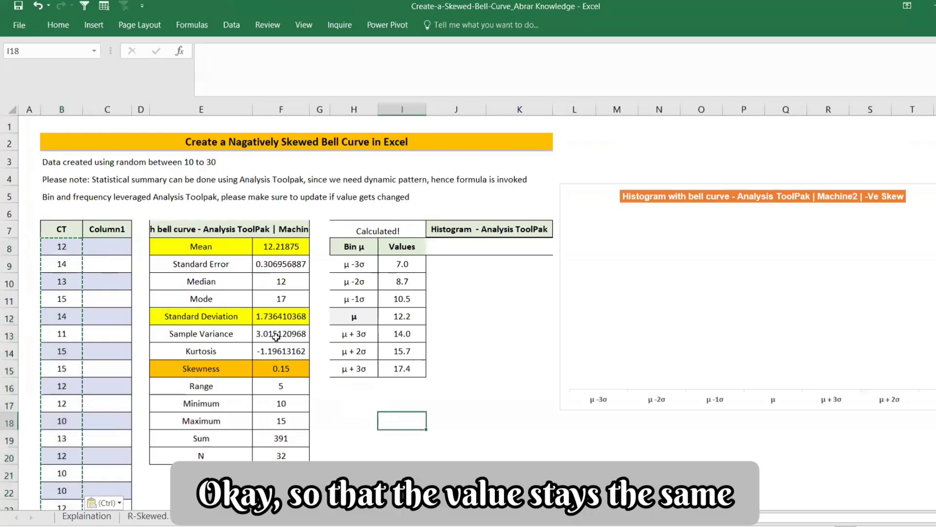
{"action": "key", "text": "Escape"}
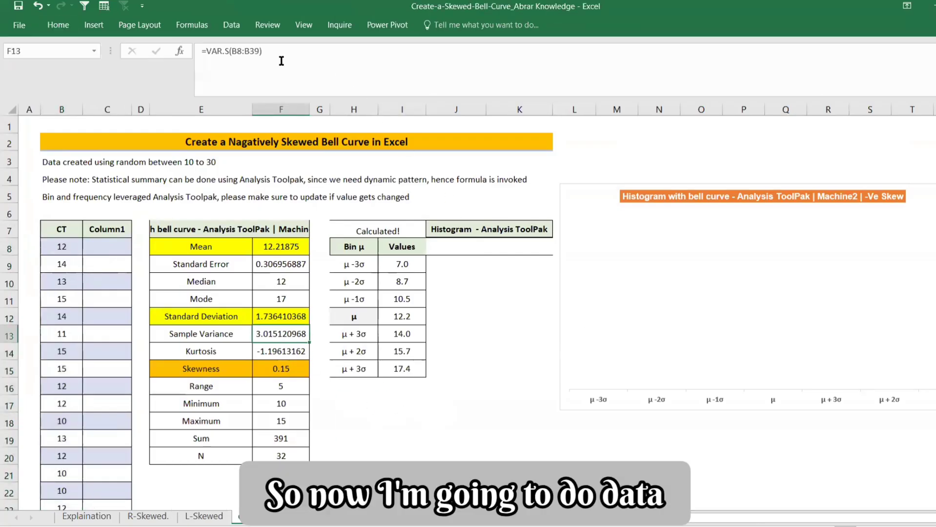
Start the Data Analysis Histogram tool and set its input range to the CT data, $B$8:$B$39
{"action": "left_click", "coordinate": [229, 25]}
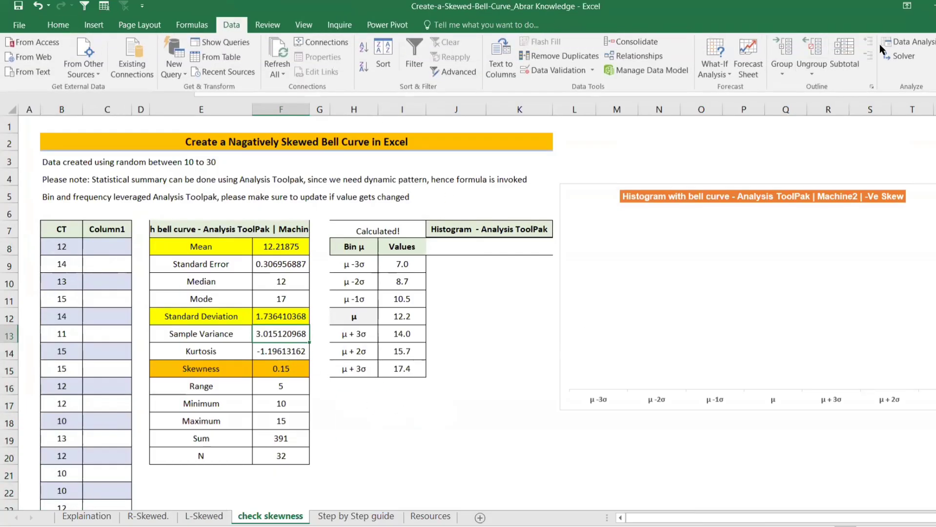
{"action": "left_click", "coordinate": [905, 44]}
{"action": "left_click", "coordinate": [902, 212]}
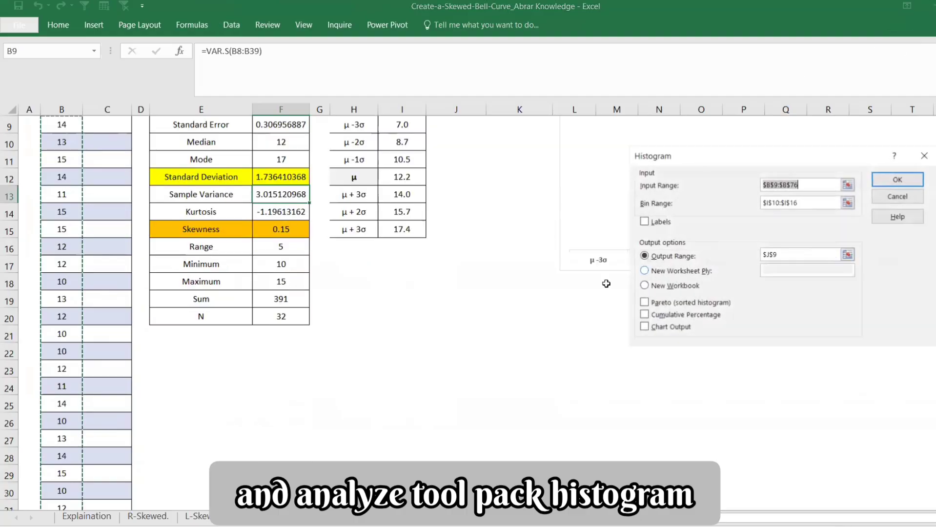
{"action": "left_click", "coordinate": [847, 184]}
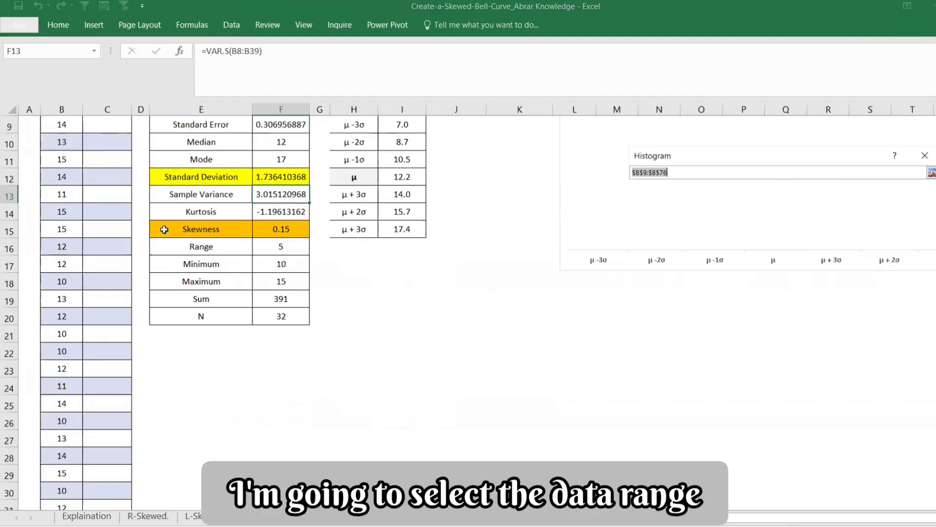
{"action": "scroll", "coordinate": [164, 230], "scroll_direction": "up", "scroll_amount": 3}
{"action": "left_click", "coordinate": [67, 248]}
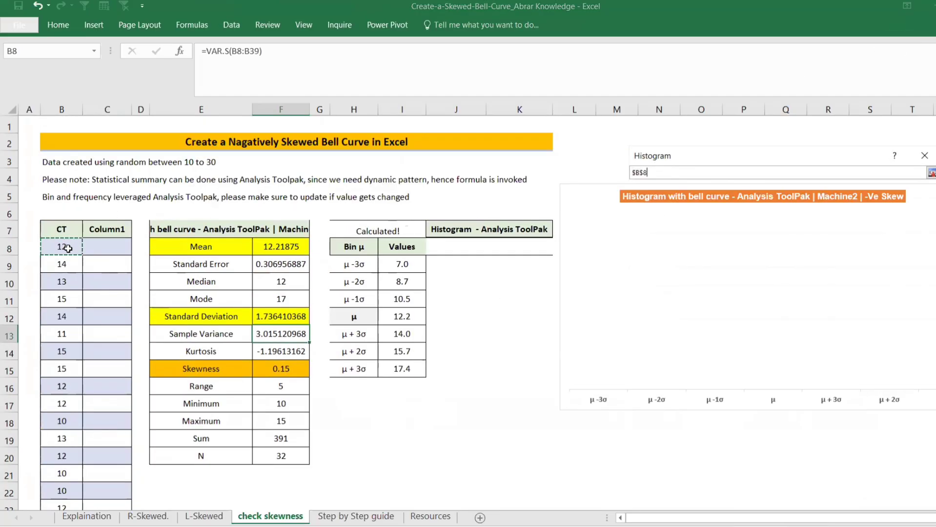
{"action": "key", "text": "ctrl+shift+Down"}
{"action": "key", "text": "Return"}
Set the histogram's bin range to the calculated values $I$9:$I$15 and its output range to $J$8
{"action": "left_click", "coordinate": [847, 202]}
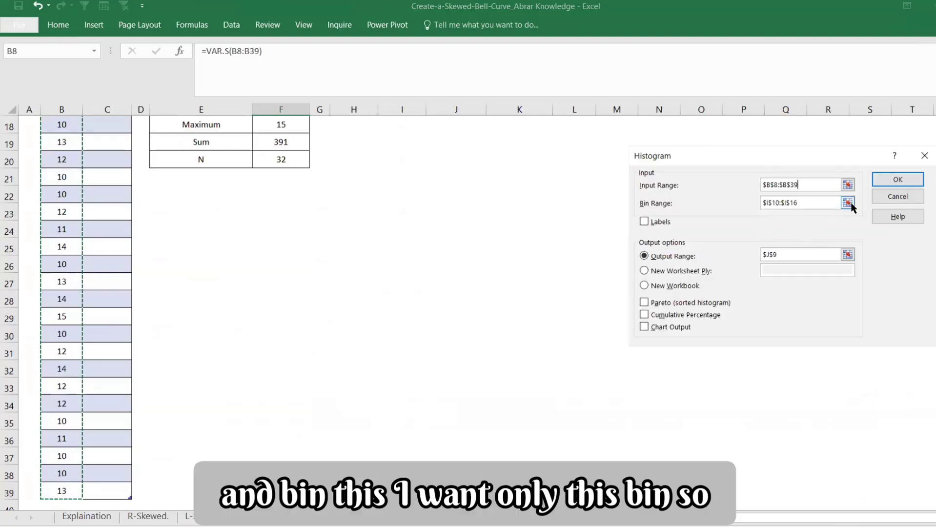
{"action": "scroll", "coordinate": [344, 260], "scroll_direction": "up", "scroll_amount": 6}
{"action": "left_click_drag", "start_coordinate": [394, 265], "coordinate": [406, 359]}
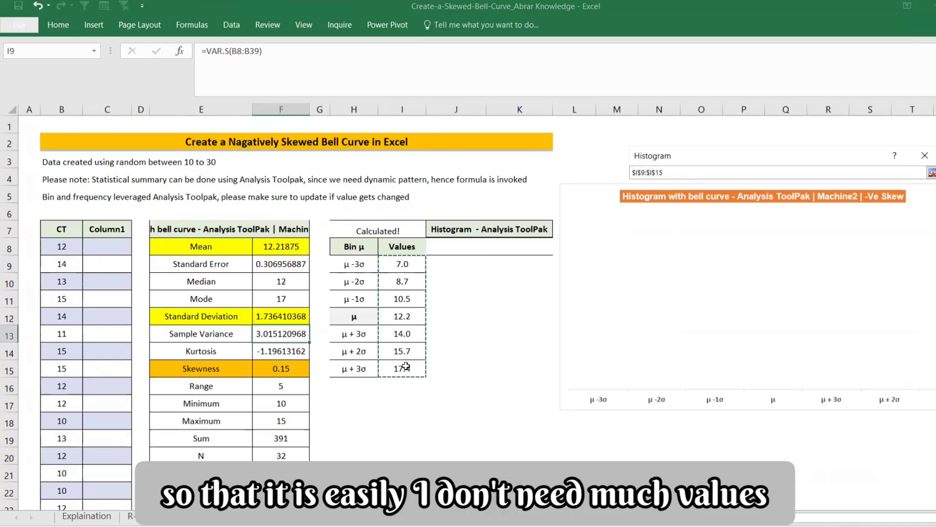
{"action": "key", "text": "Return"}
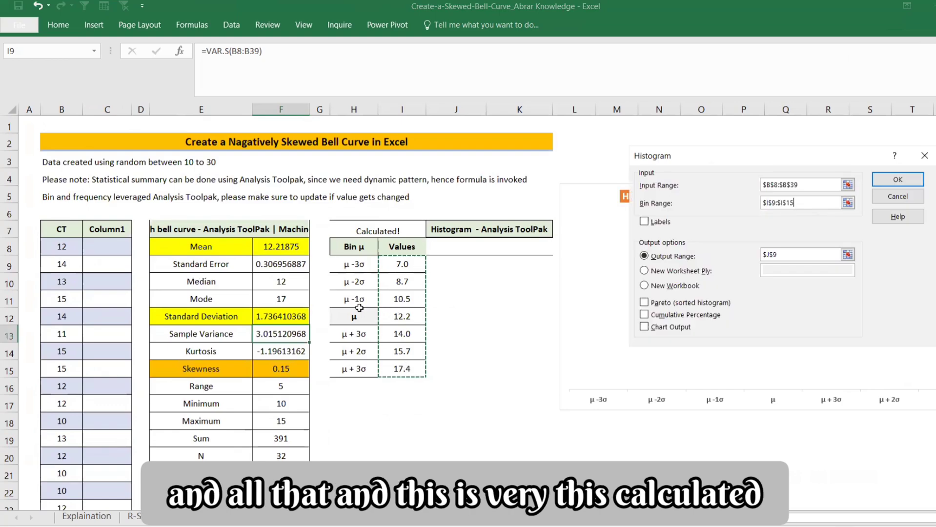
{"action": "left_click", "coordinate": [848, 254]}
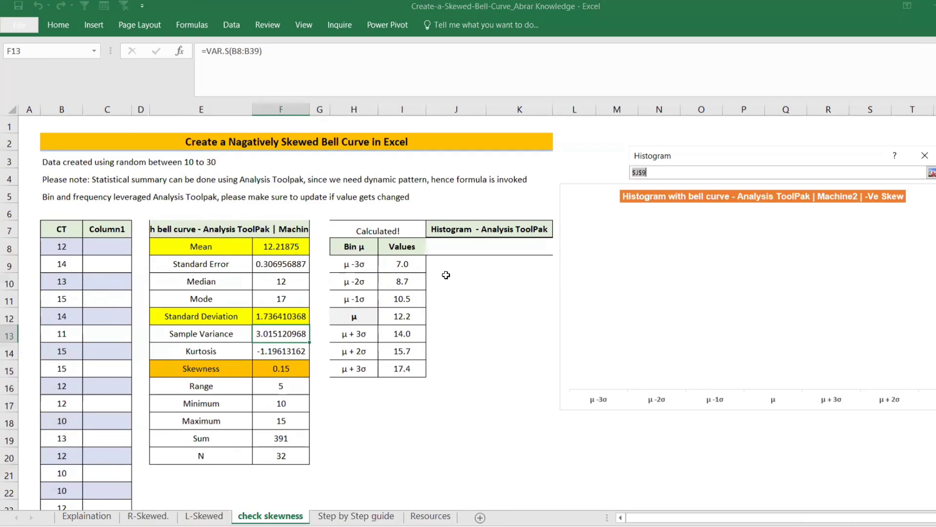
{"action": "left_click", "coordinate": [444, 249]}
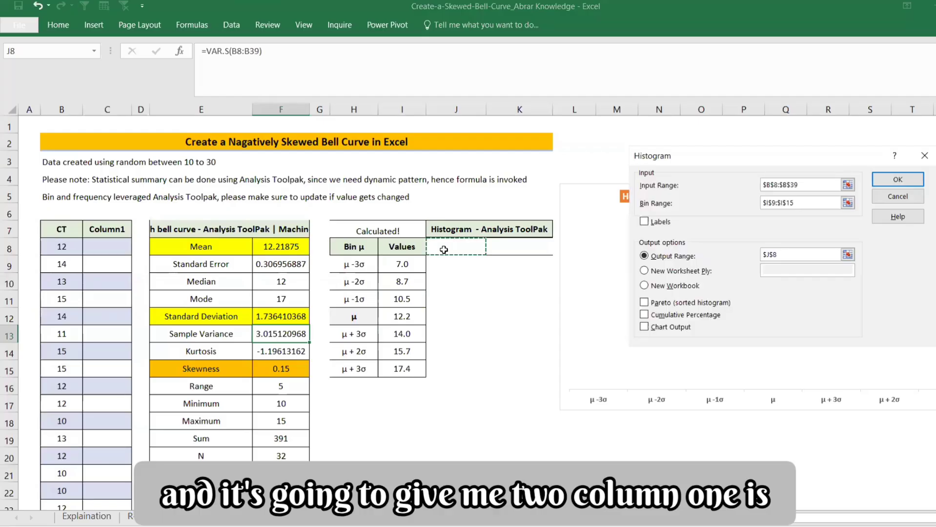
Generate the histogram's Bin and Frequency table and clear its More row, J16:K16
{"action": "key", "text": "Return"}
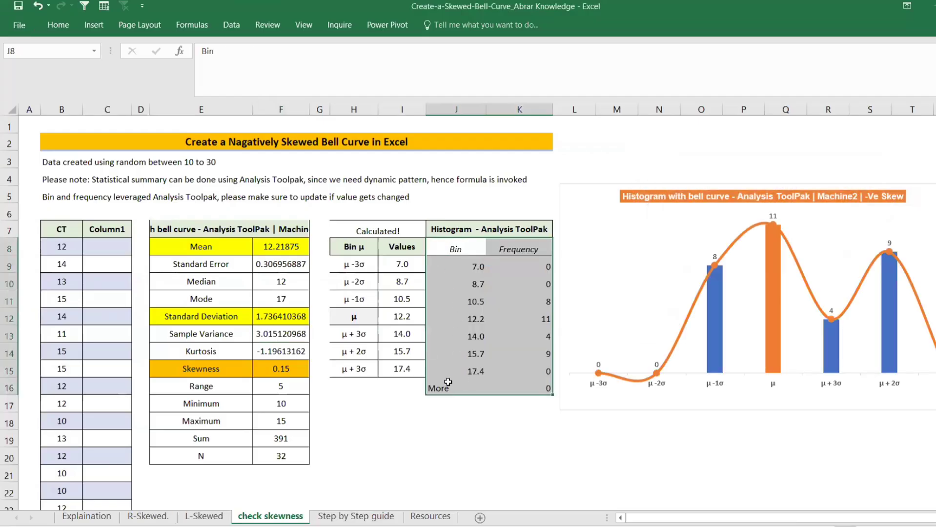
{"action": "left_click_drag", "start_coordinate": [439, 388], "coordinate": [527, 388]}
{"action": "key", "text": "Delete"}
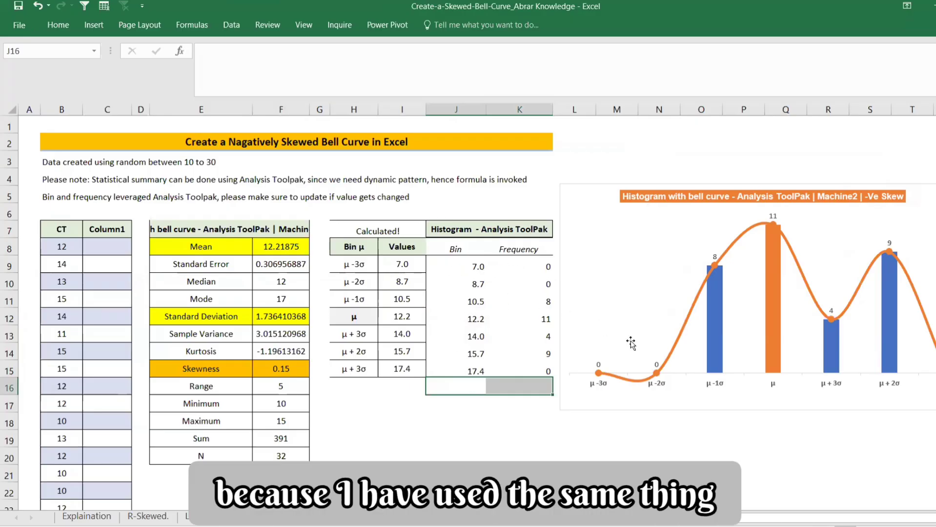
Replace the old bell curve chart with a clustered column chart of the Bin and Frequency table J8:K15, placed beside the table
{"action": "left_click", "coordinate": [666, 408]}
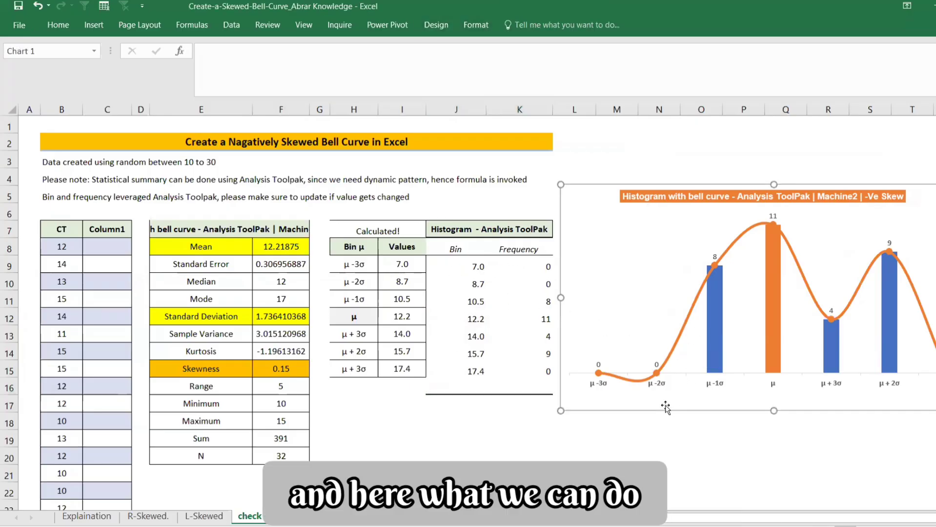
{"action": "key", "text": "Delete"}
{"action": "left_click_drag", "start_coordinate": [452, 249], "coordinate": [532, 371]}
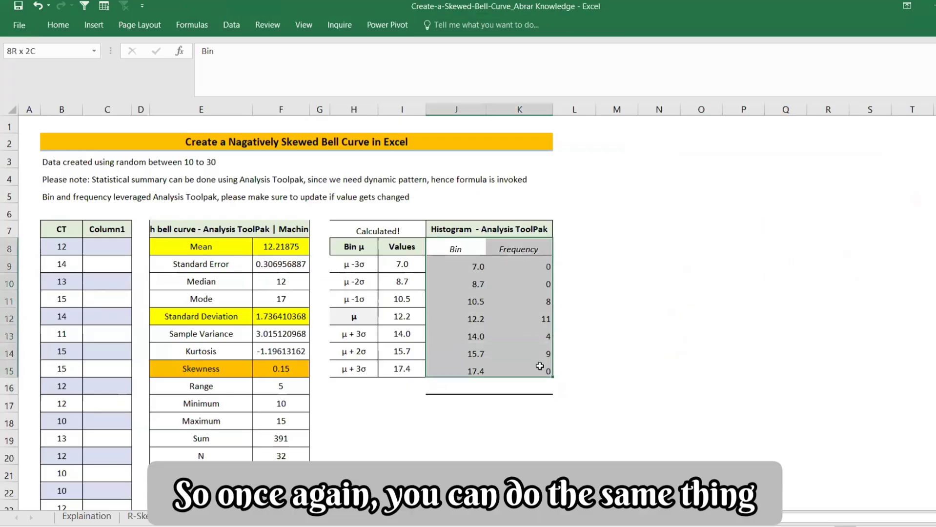
{"action": "left_click", "coordinate": [62, 25]}
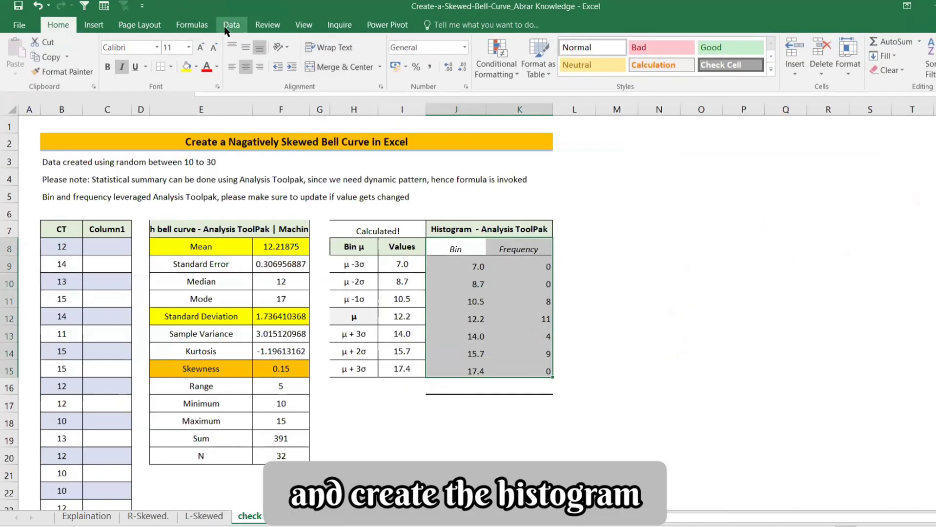
{"action": "left_click", "coordinate": [94, 25]}
{"action": "left_click", "coordinate": [423, 51]}
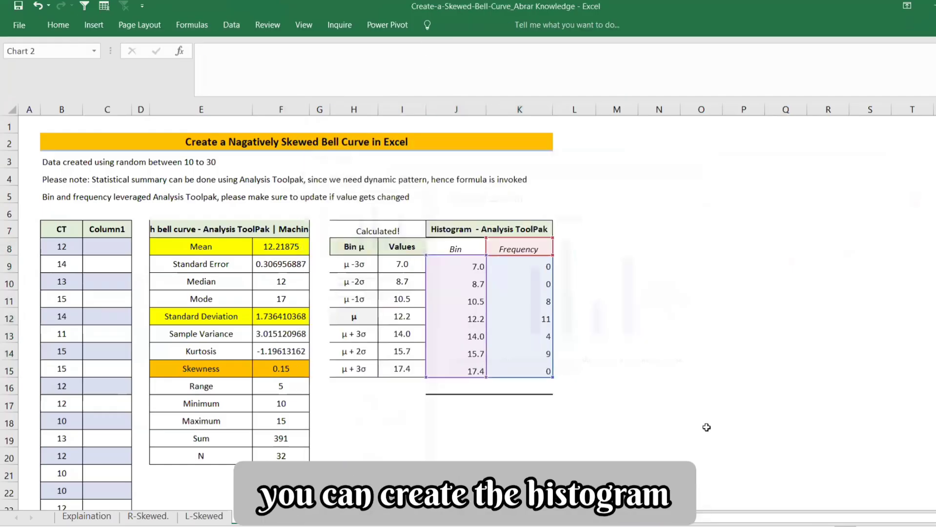
{"action": "left_click", "coordinate": [634, 522]}
{"action": "left_click_drag", "start_coordinate": [629, 403], "coordinate": [836, 401]}
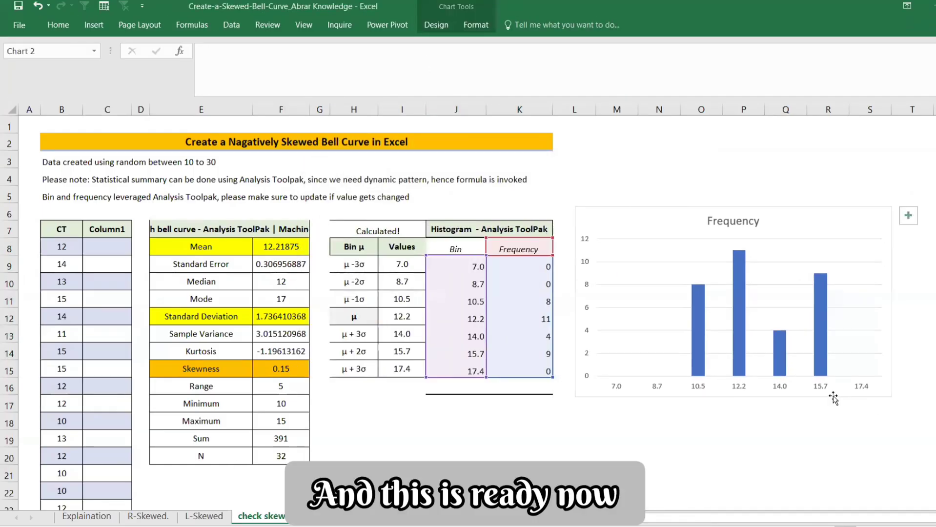
{"action": "left_click", "coordinate": [741, 388]}
{"action": "right_click", "coordinate": [740, 388]}
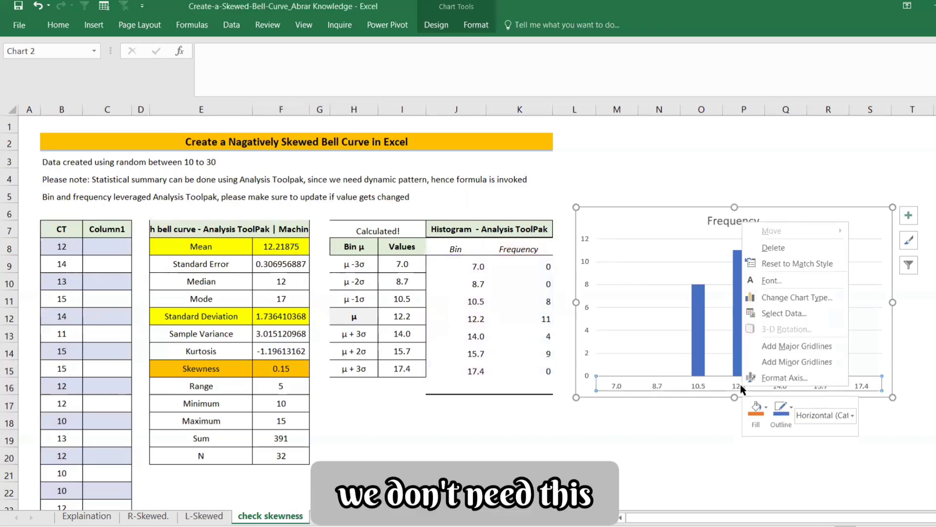
{"action": "left_click", "coordinate": [783, 376]}
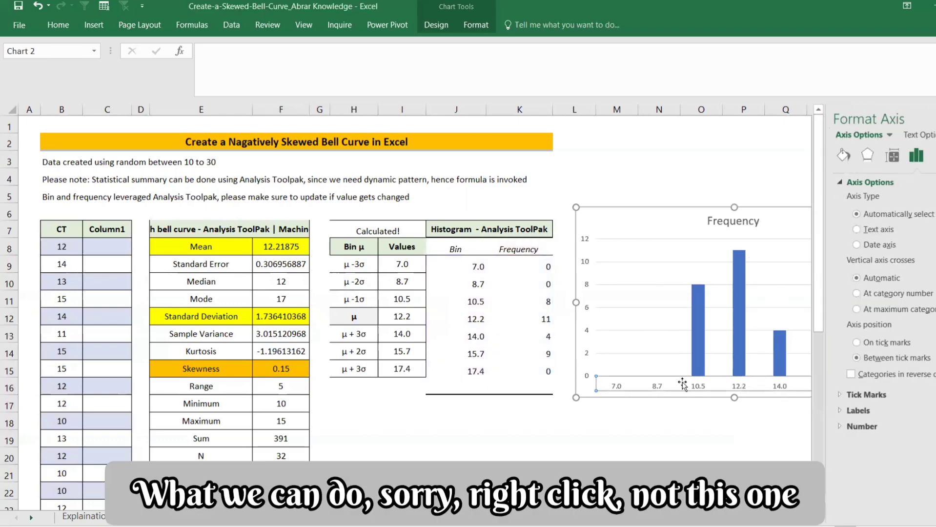
{"action": "left_click", "coordinate": [684, 390]}
Change the chart's horizontal axis labels to the Bin µ names in $H$9:$H$15
{"action": "left_click", "coordinate": [701, 382]}
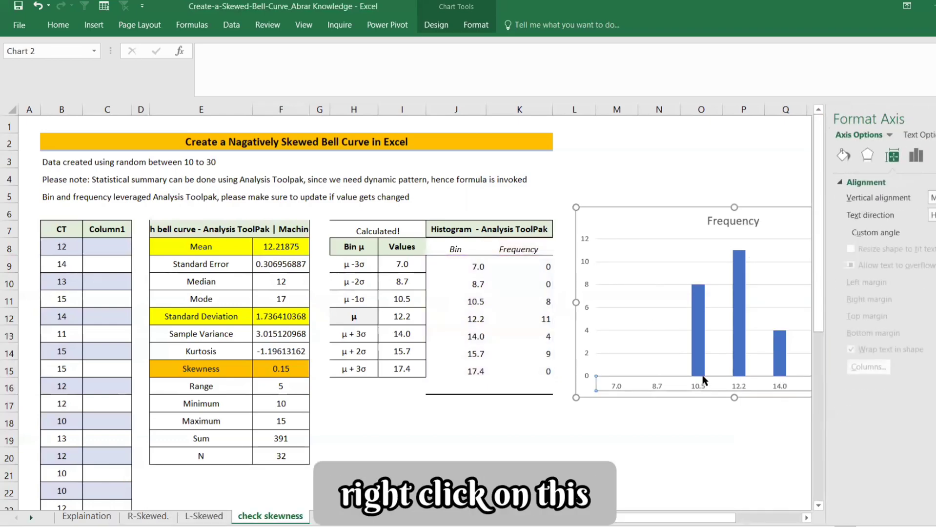
{"action": "right_click", "coordinate": [703, 381]}
{"action": "left_click", "coordinate": [734, 312]}
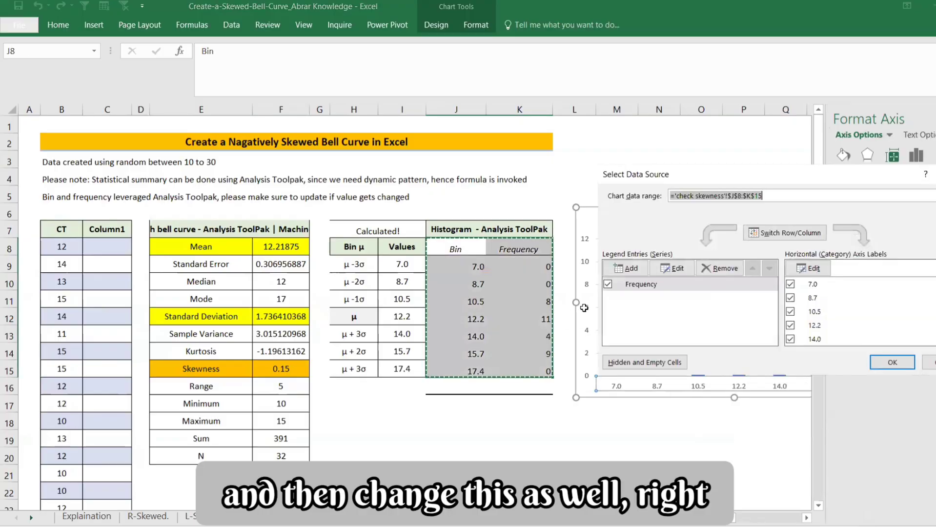
{"action": "left_click", "coordinate": [810, 268]}
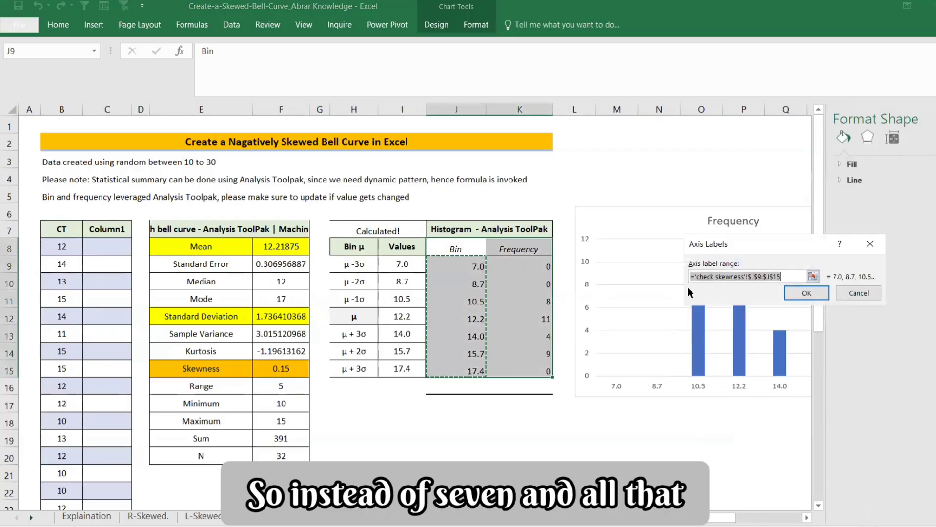
{"action": "left_click_drag", "start_coordinate": [348, 267], "coordinate": [355, 362]}
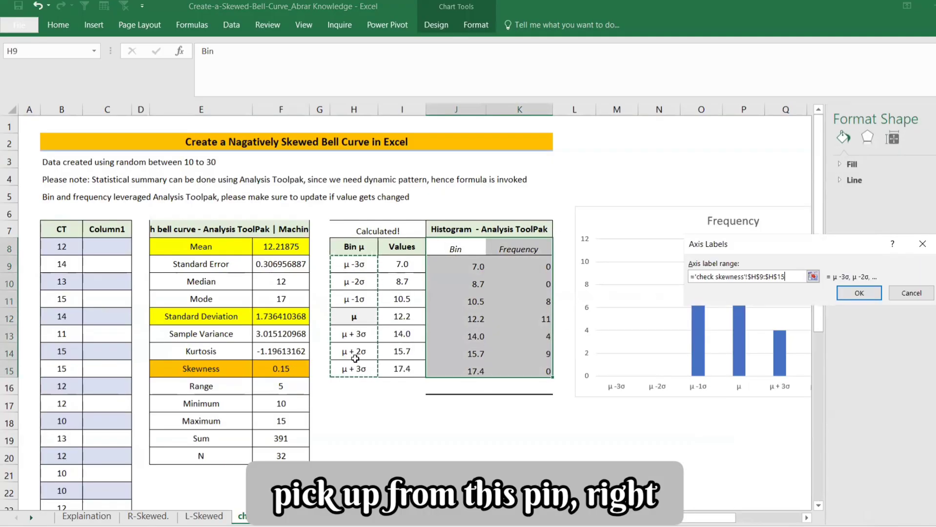
{"action": "key", "text": "Return"}
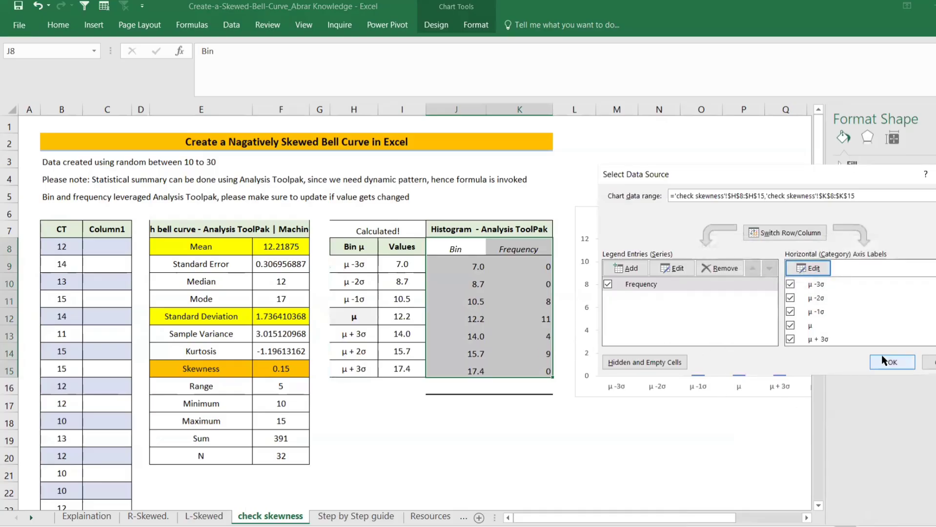
{"action": "left_click", "coordinate": [888, 361]}
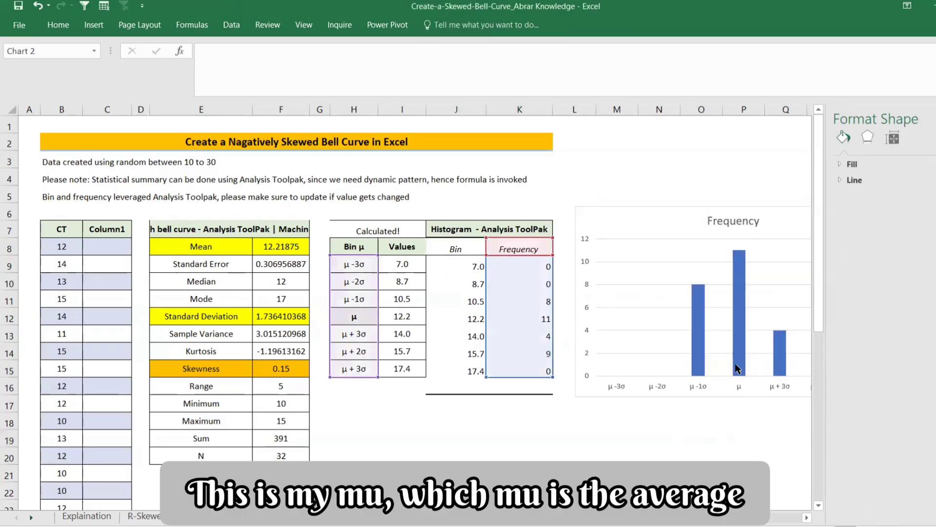
Fill only the µ column of the chart with orange and close the formatting pane
{"action": "left_click", "coordinate": [737, 369]}
{"action": "left_click", "coordinate": [58, 25]}
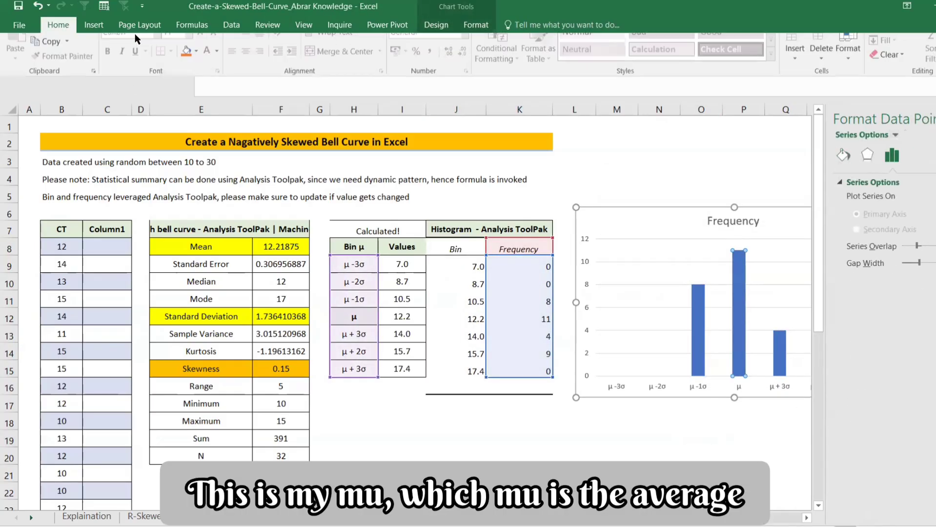
{"action": "left_click", "coordinate": [186, 67]}
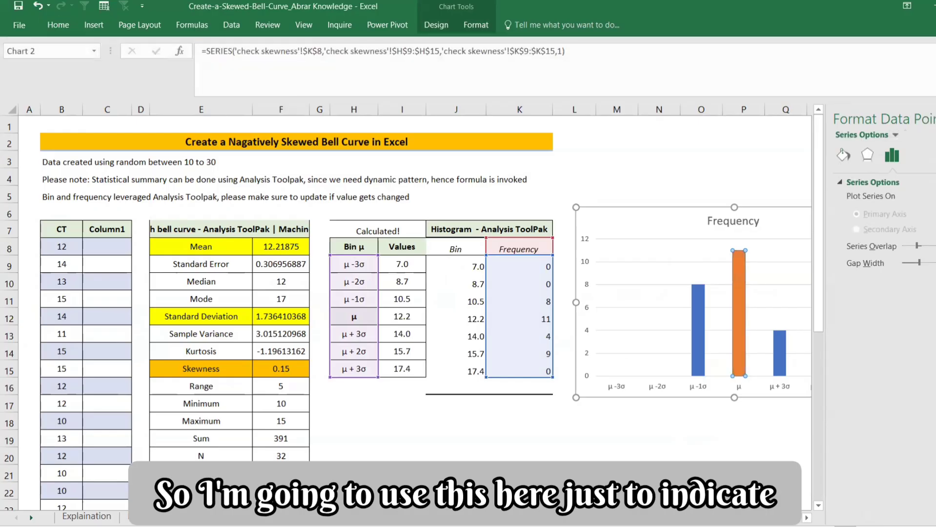
{"action": "left_click", "coordinate": [934, 119]}
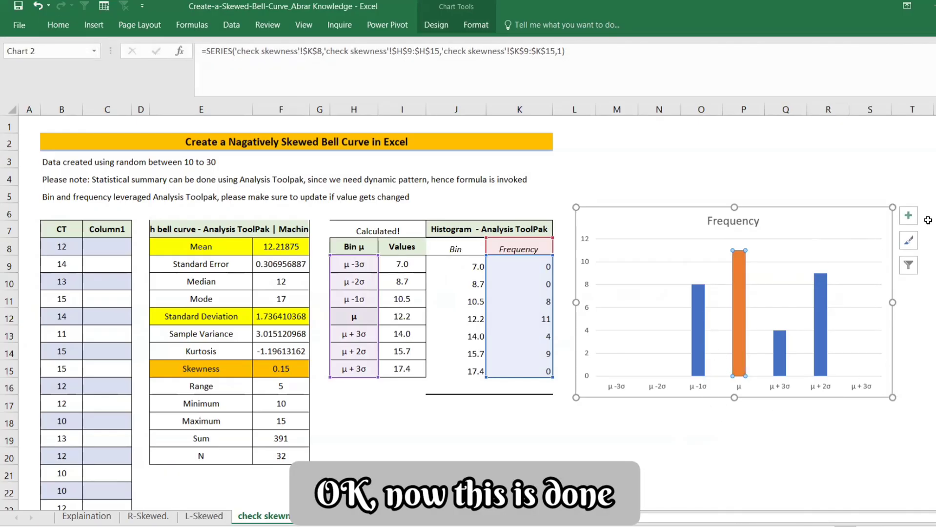
Add data labels to all columns of the Frequency chart
{"action": "left_click", "coordinate": [909, 215]}
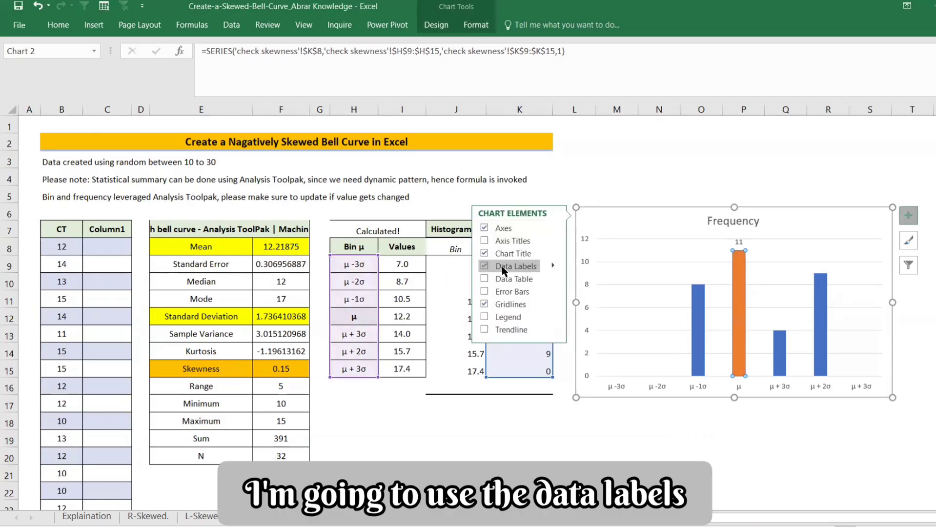
{"action": "left_click", "coordinate": [840, 457]}
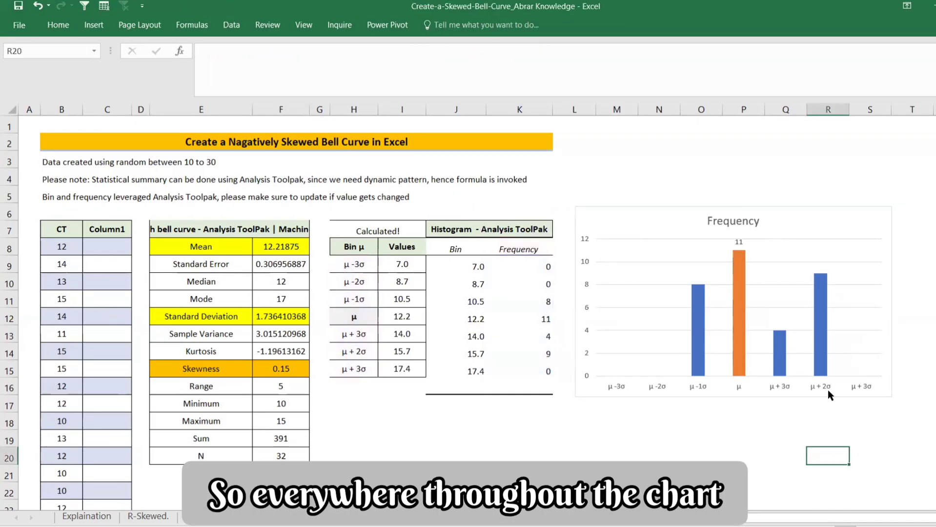
{"action": "left_click", "coordinate": [830, 395]}
{"action": "left_click", "coordinate": [908, 215]}
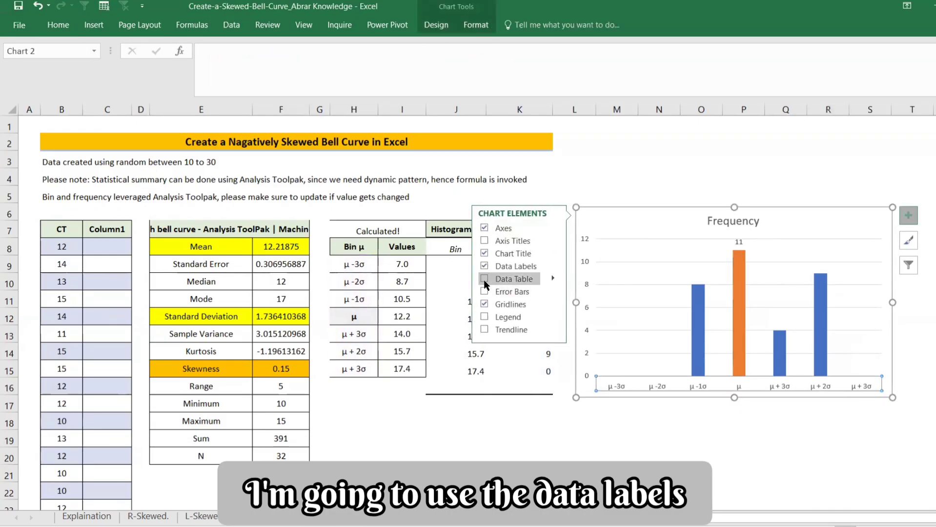
{"action": "left_click", "coordinate": [921, 380]}
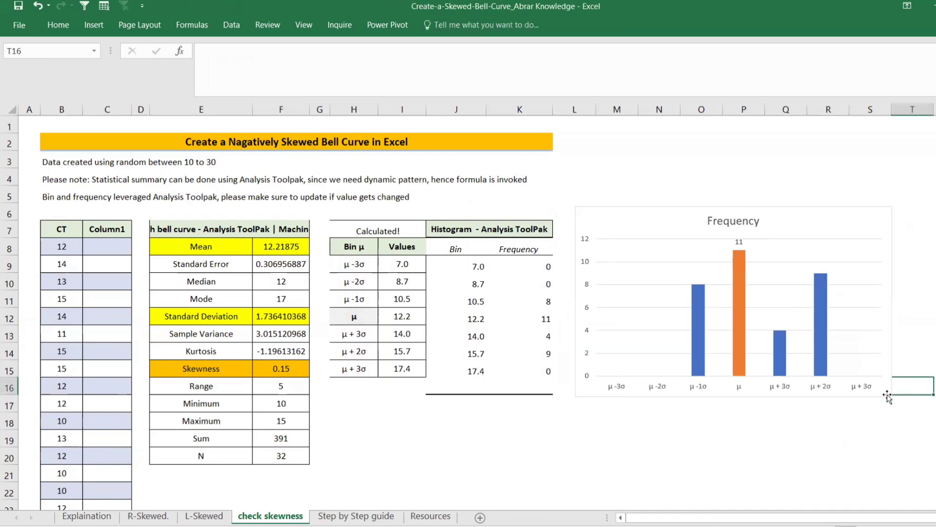
{"action": "left_click", "coordinate": [888, 395]}
{"action": "left_click", "coordinate": [909, 220]}
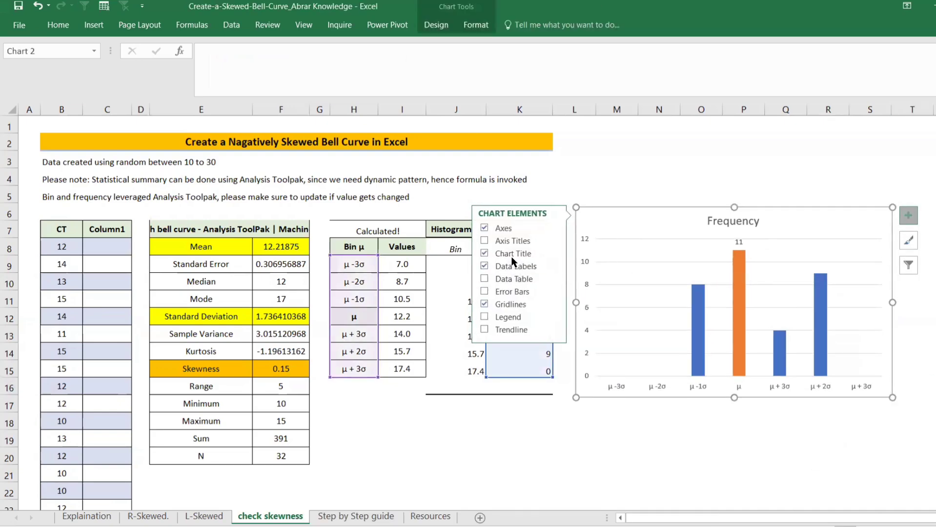
{"action": "left_click", "coordinate": [487, 268]}
{"action": "left_click", "coordinate": [782, 435]}
Delete the chart's gridlines and paste the Frequency values K9:K15 into the chart as a second series
{"action": "left_click", "coordinate": [669, 358]}
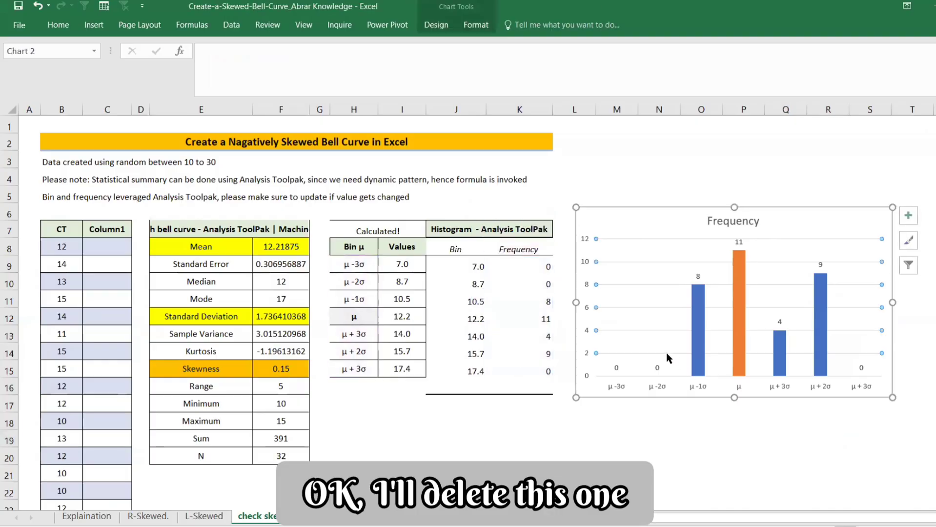
{"action": "key", "text": "Delete"}
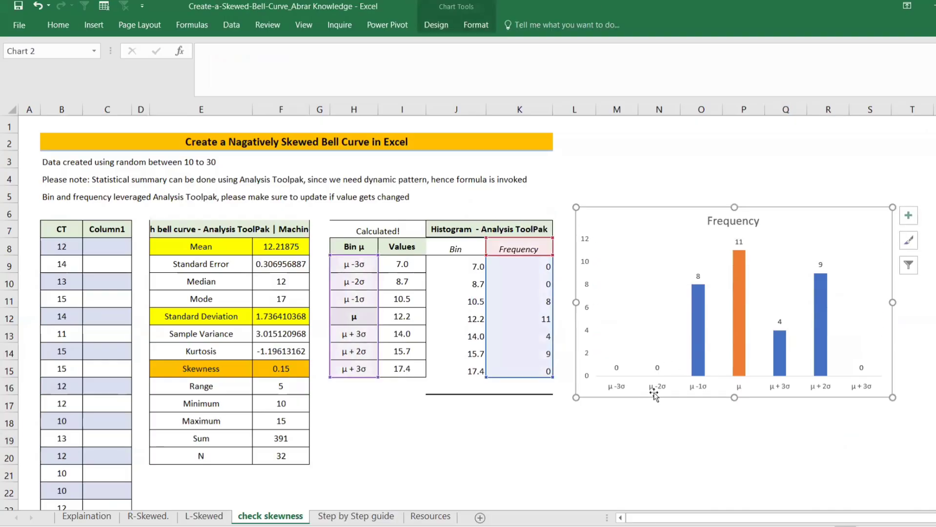
{"action": "left_click_drag", "start_coordinate": [529, 262], "coordinate": [533, 364]}
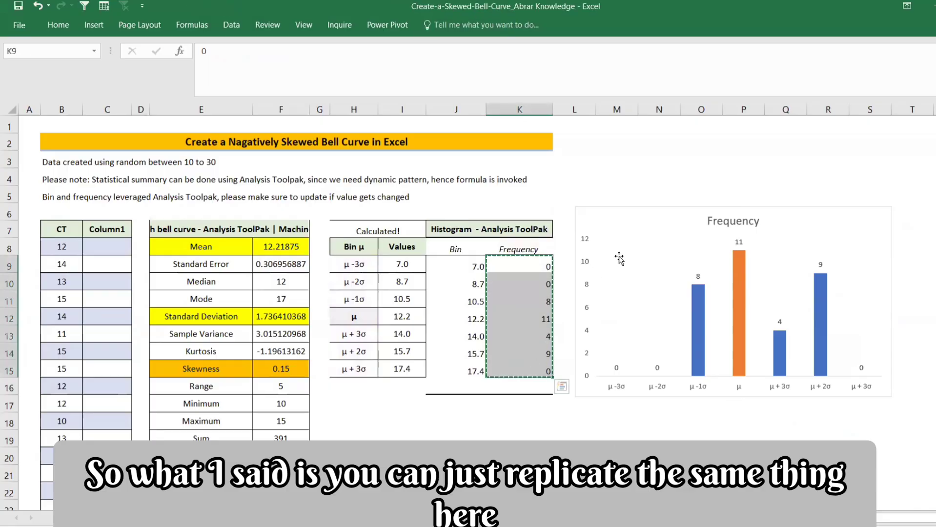
{"action": "left_click", "coordinate": [619, 210]}
{"action": "key", "text": "ctrl+v"}
Delete the chart's vertical axis while keeping the rest of the chart
{"action": "left_click", "coordinate": [586, 377]}
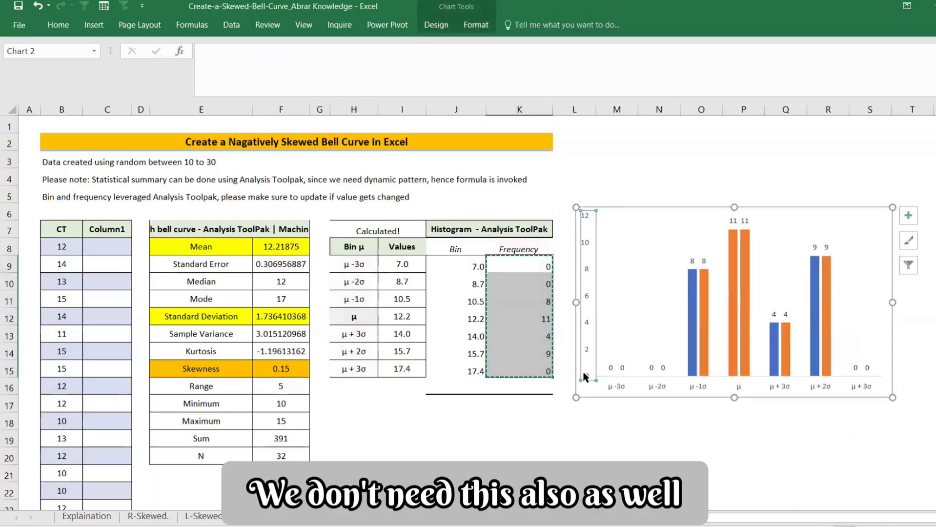
{"action": "key", "text": "Delete"}
{"action": "key", "text": "ctrl+z"}
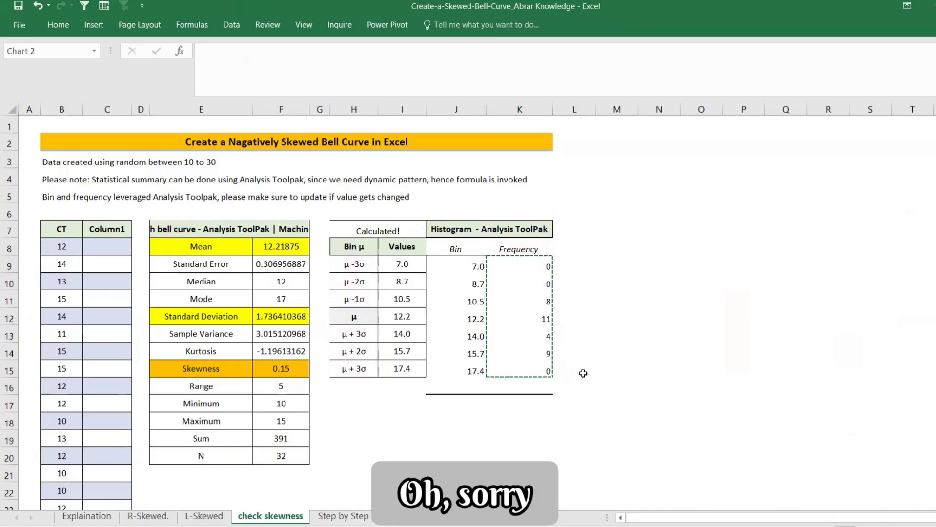
{"action": "left_click", "coordinate": [601, 420]}
{"action": "left_click", "coordinate": [590, 375]}
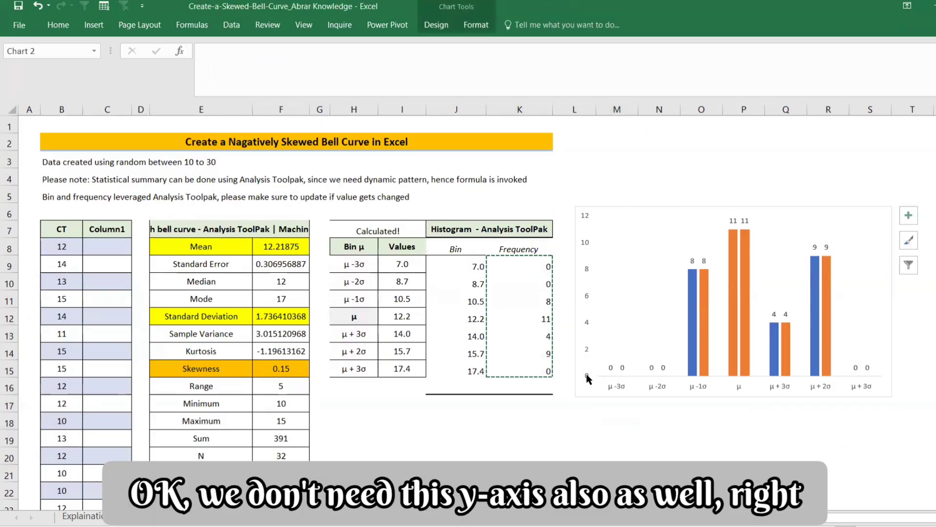
{"action": "key", "text": "Delete"}
Make the chart a combo with Series2 as a smooth-line scatter with markers on the secondary axis
{"action": "right_click", "coordinate": [688, 295]}
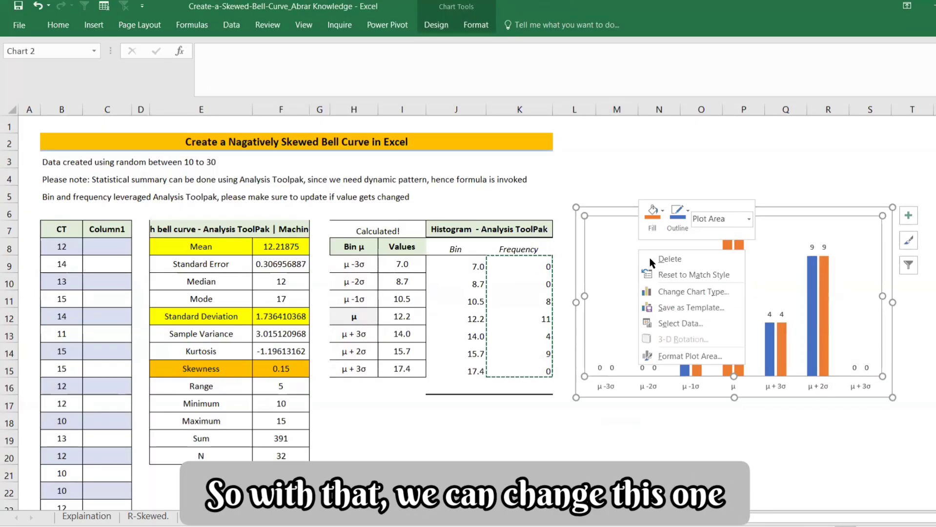
{"action": "left_click", "coordinate": [666, 293]}
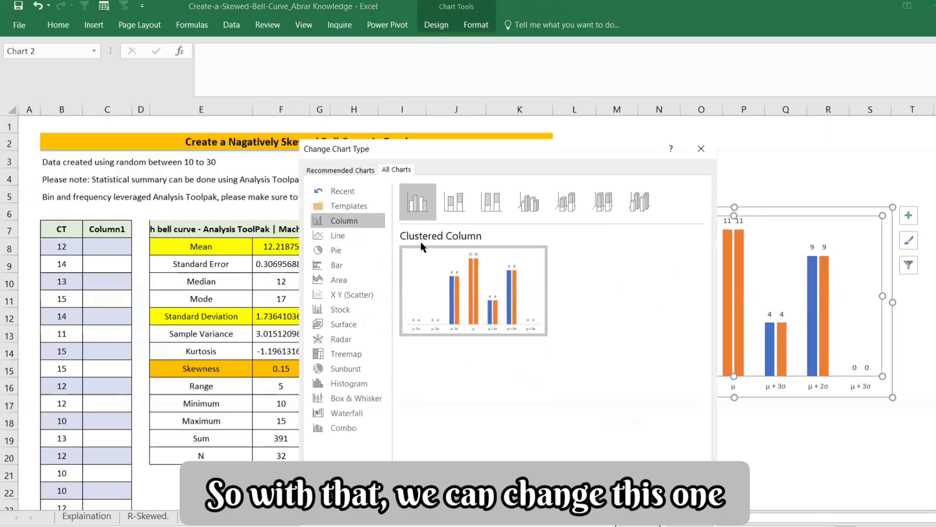
{"action": "left_click", "coordinate": [354, 425]}
{"action": "left_click", "coordinate": [635, 451]}
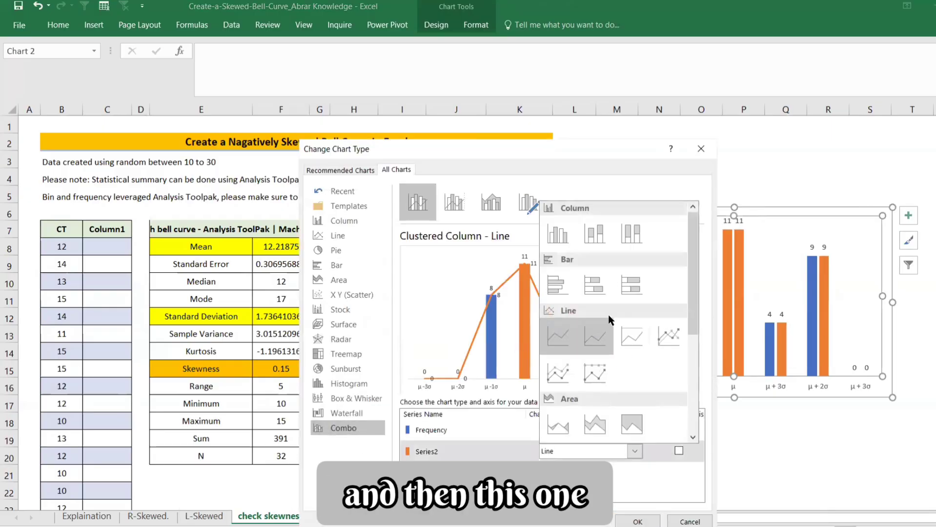
{"action": "scroll", "coordinate": [625, 354], "scroll_direction": "down", "scroll_amount": 3}
{"action": "left_click", "coordinate": [601, 350]}
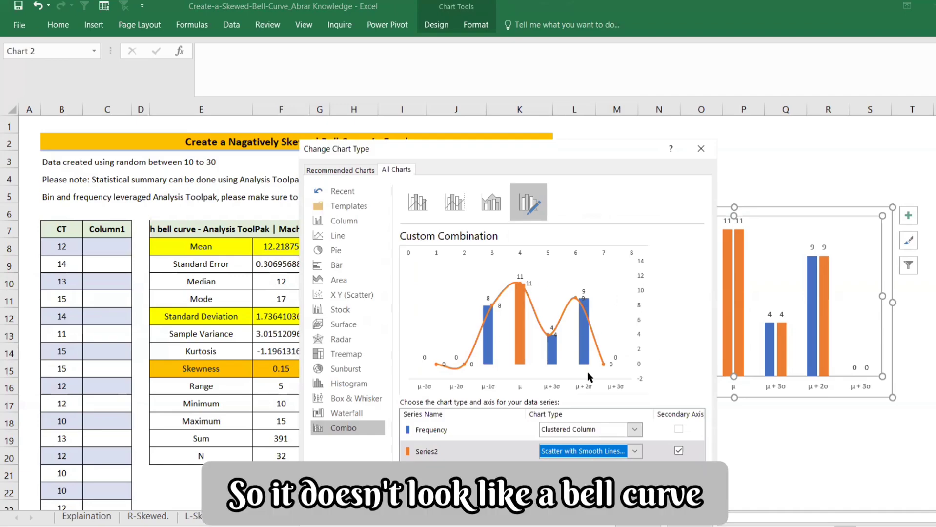
Keep the Frequency series as Clustered Column and apply the custom combination to the chart
{"action": "left_click", "coordinate": [635, 430]}
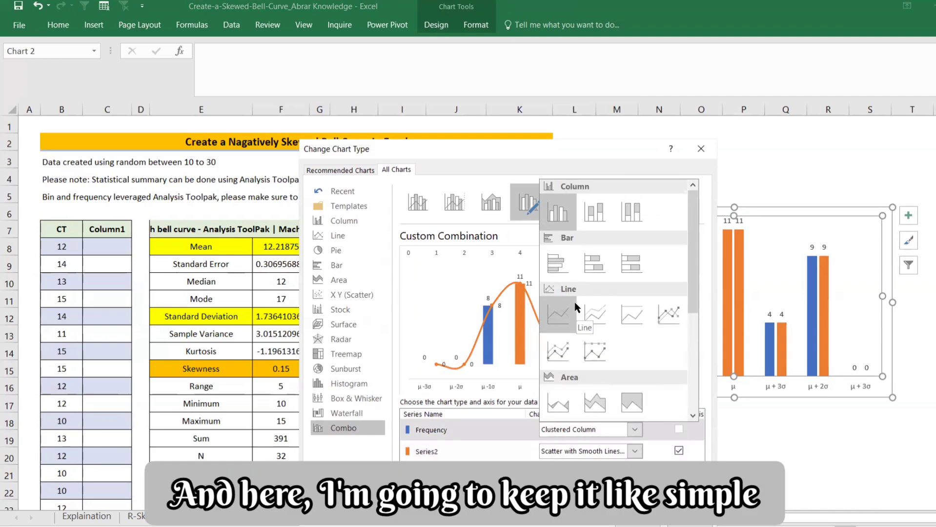
{"action": "left_click", "coordinate": [557, 213]}
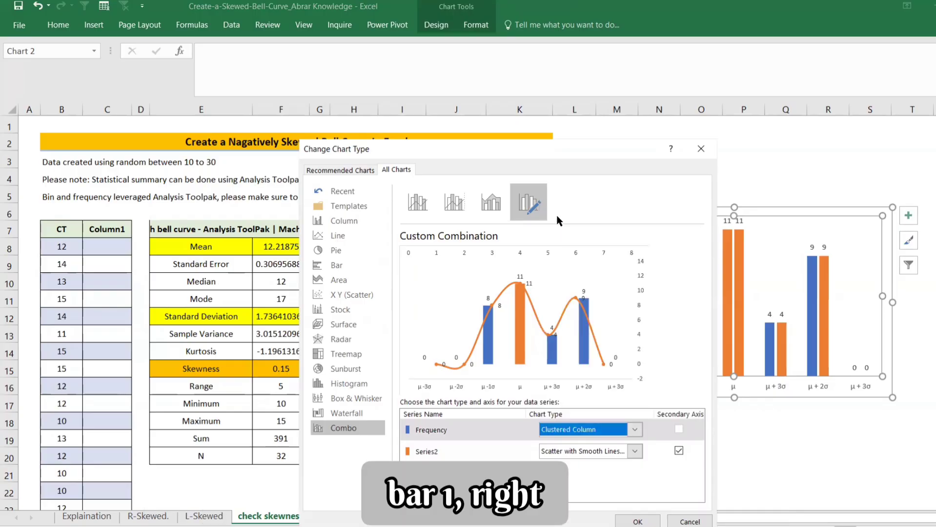
{"action": "left_click", "coordinate": [636, 427]}
{"action": "scroll", "coordinate": [601, 342], "scroll_direction": "down", "scroll_amount": 3}
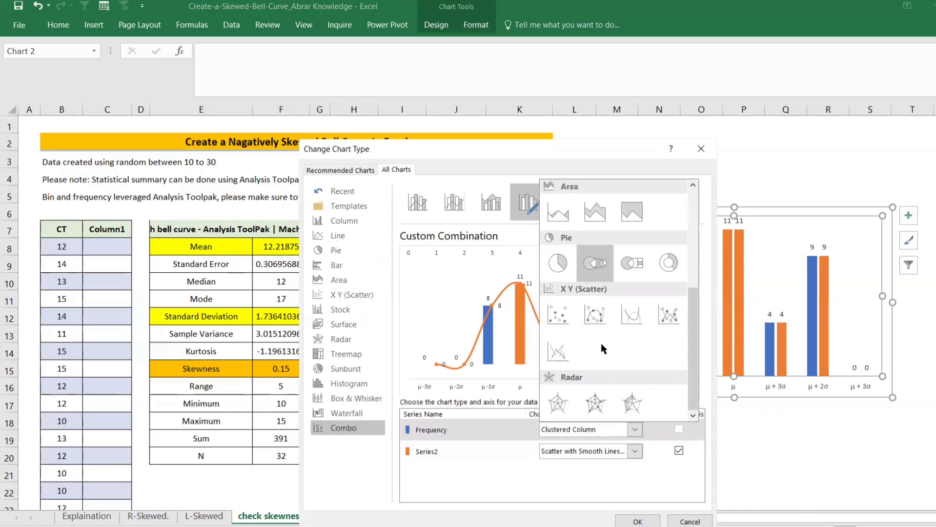
{"action": "scroll", "coordinate": [601, 343], "scroll_direction": "up", "scroll_amount": 3}
{"action": "scroll", "coordinate": [605, 343], "scroll_direction": "down", "scroll_amount": 3}
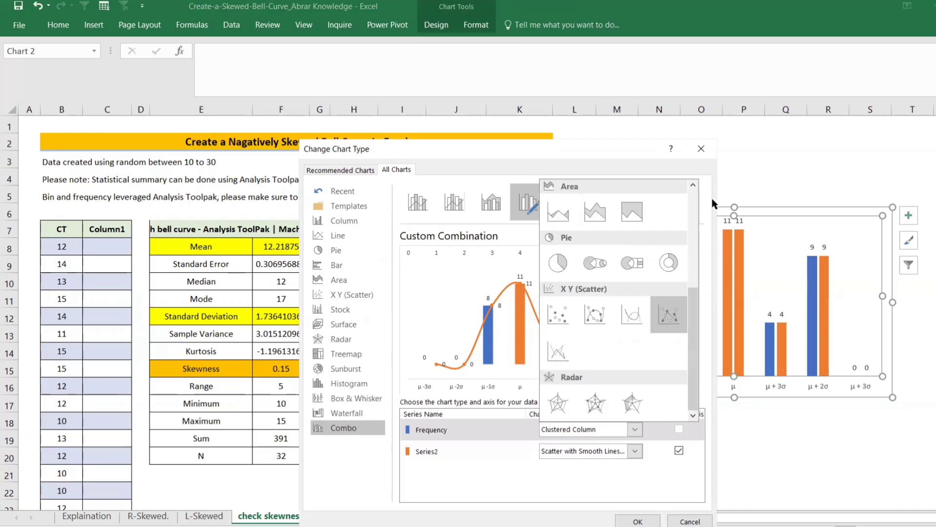
{"action": "left_click", "coordinate": [625, 522]}
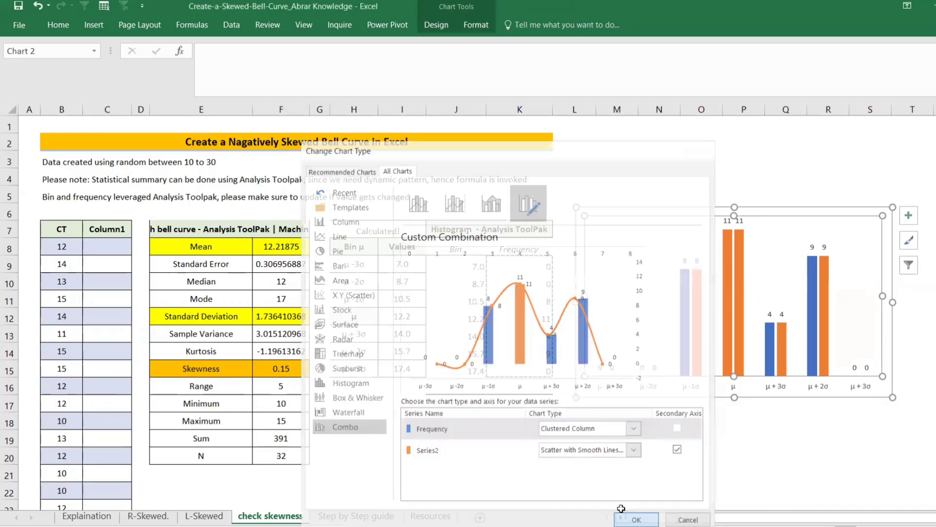
{"action": "left_click", "coordinate": [630, 521]}
{"action": "left_click", "coordinate": [685, 487]}
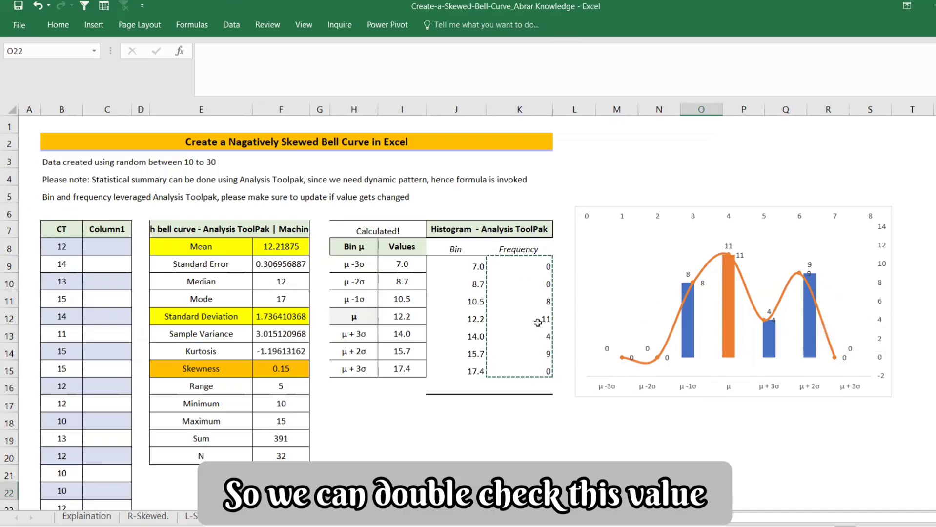
Check the Frequency values in K11:K14 against the CT data starting at B8
{"action": "left_click_drag", "start_coordinate": [541, 300], "coordinate": [548, 350]}
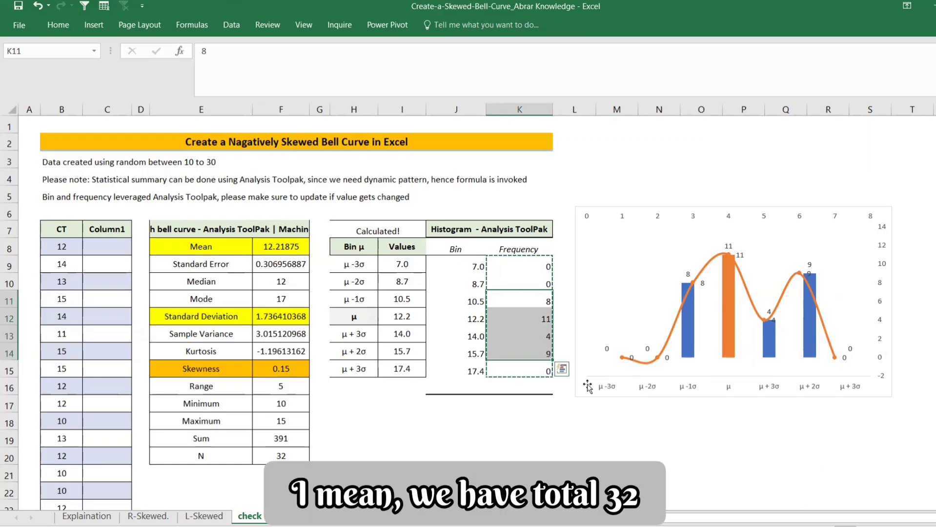
{"action": "left_click_drag", "start_coordinate": [68, 248], "coordinate": [72, 473]}
{"action": "scroll", "coordinate": [608, 387], "scroll_direction": "up", "scroll_amount": 6}
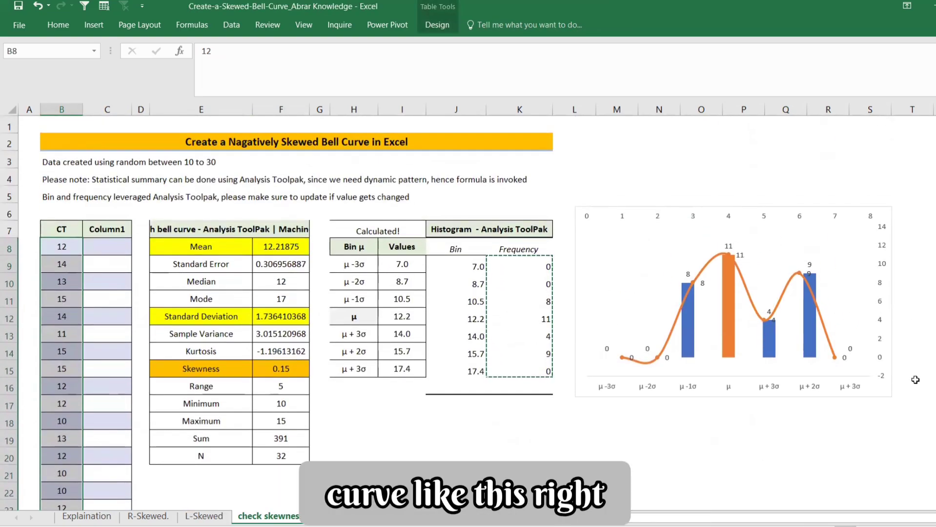
Select the curve series and preview alternative chart styles for the combo chart without applying one
{"action": "left_click", "coordinate": [833, 352]}
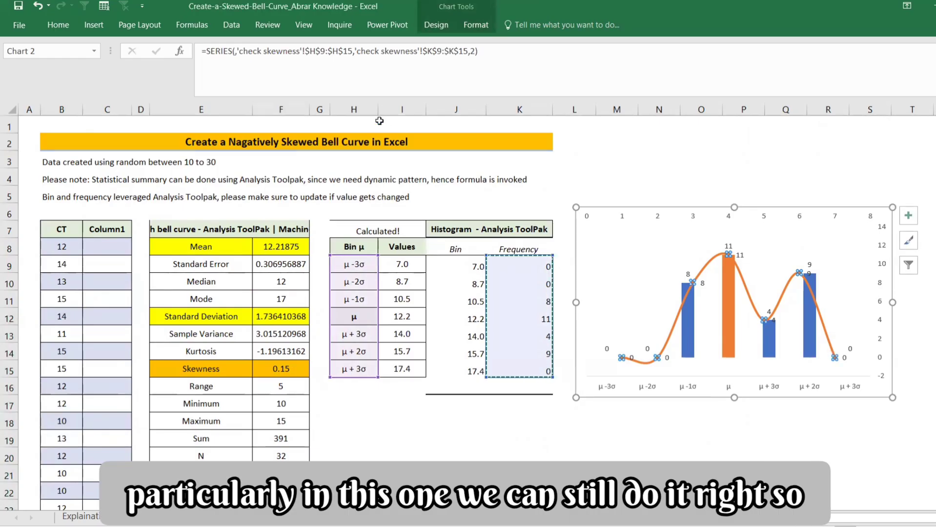
{"action": "left_click", "coordinate": [424, 25]}
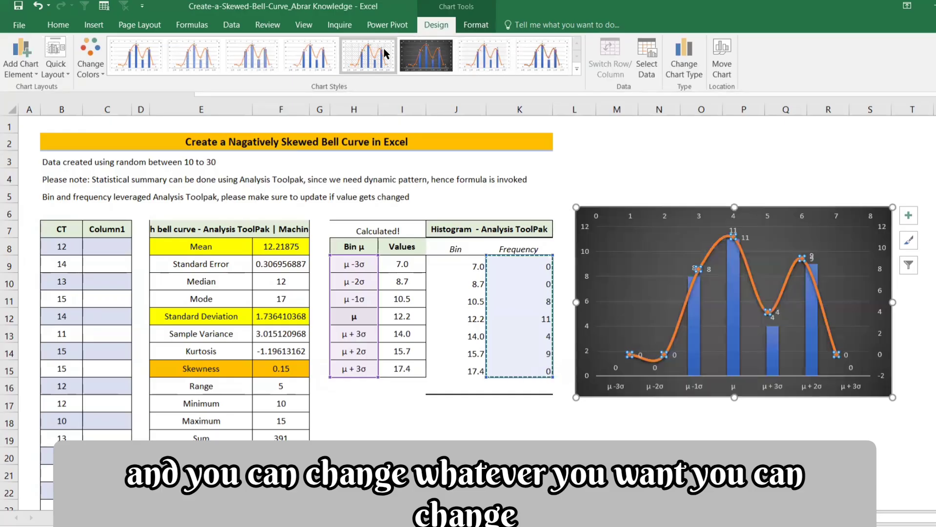
{"action": "key", "text": "ctrl+F1"}
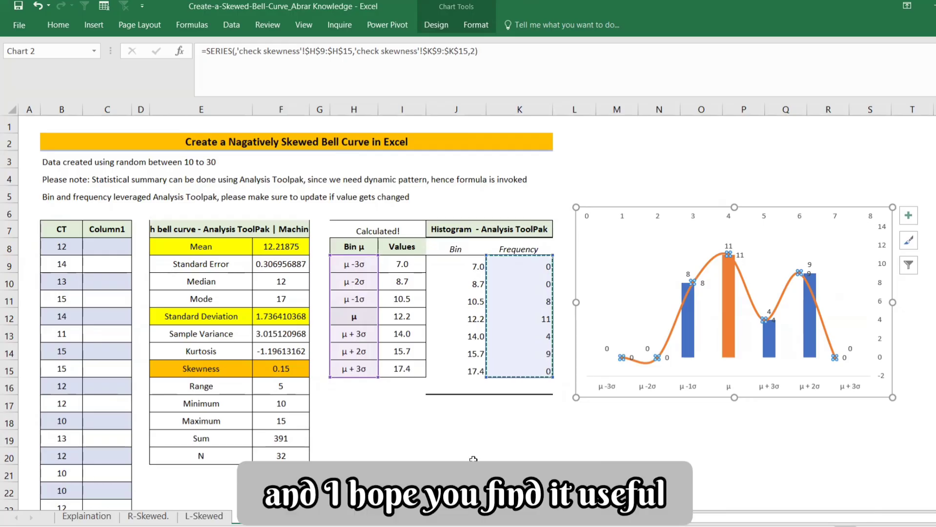
View the step-by-step guide and Resources sheets, then switch to the browser's skewness blog article and examine its section on skewed distributions
{"action": "left_click", "coordinate": [297, 373]}
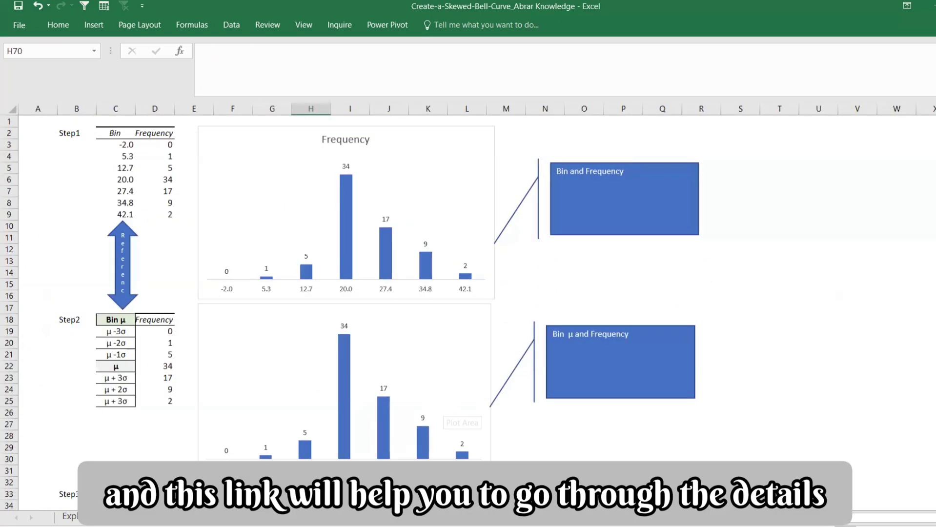
{"action": "left_click", "coordinate": [428, 516]}
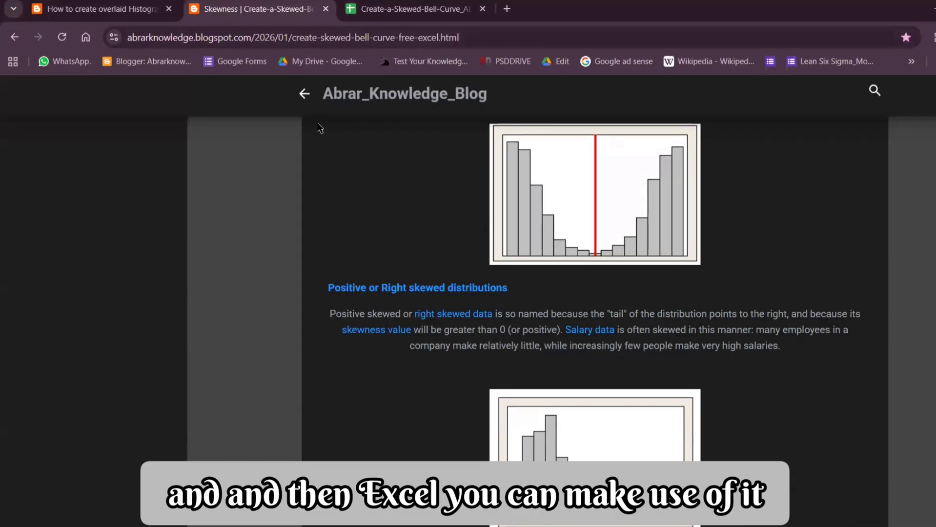
{"action": "scroll", "coordinate": [352, 440], "scroll_direction": "down", "scroll_amount": 1}
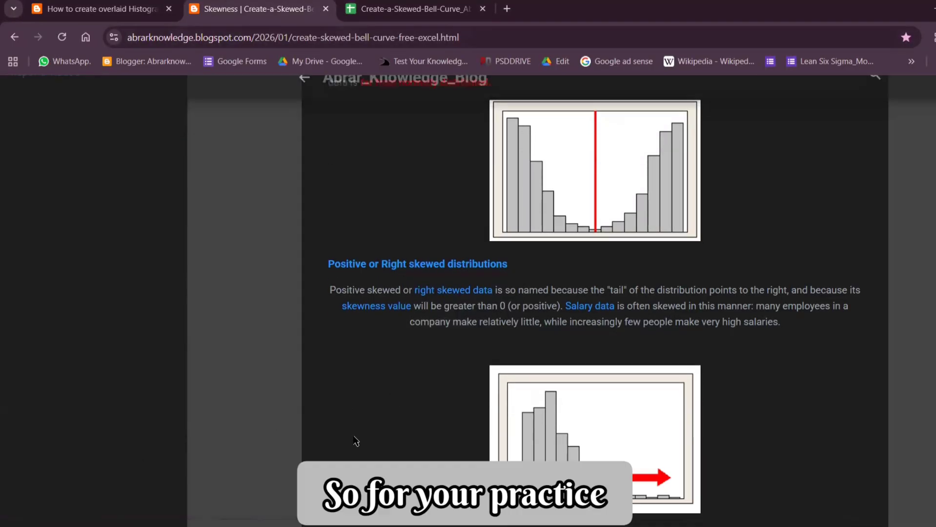
{"action": "scroll", "coordinate": [355, 441], "scroll_direction": "down", "scroll_amount": 2}
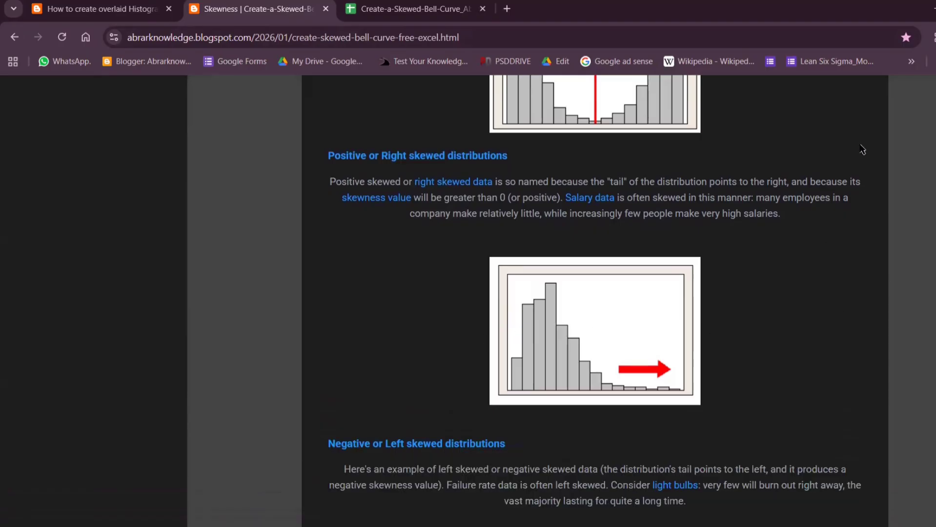